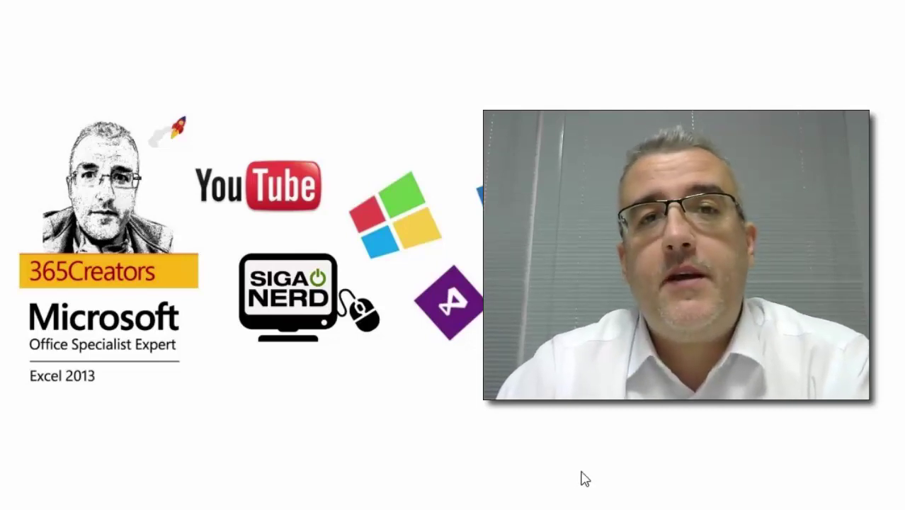
Switch from the intro to the Gmail inbox listing viewers' Excel and VBA questions
left_click(243, 365)
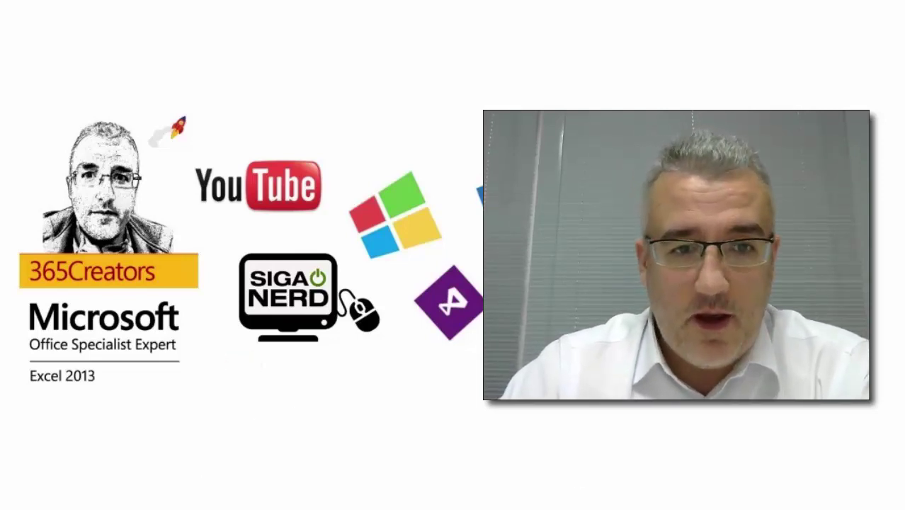
left_click(405, 312)
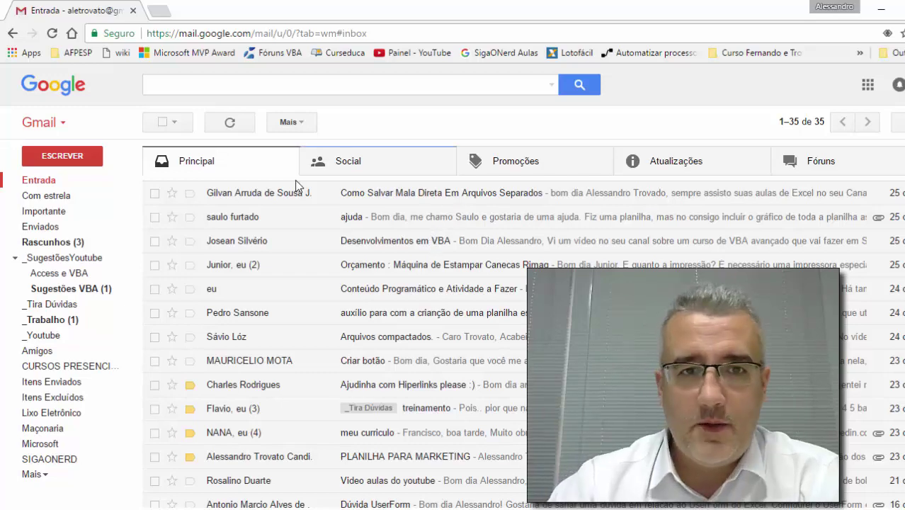
Open the viewer's multi-user logging suggestion under the Access e VBA label, then minimize the browser
left_click(70, 291)
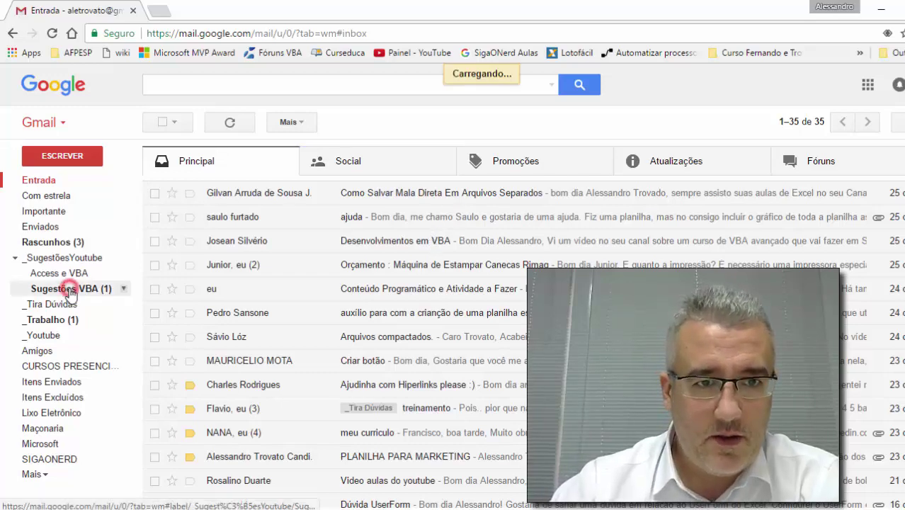
left_click(62, 273)
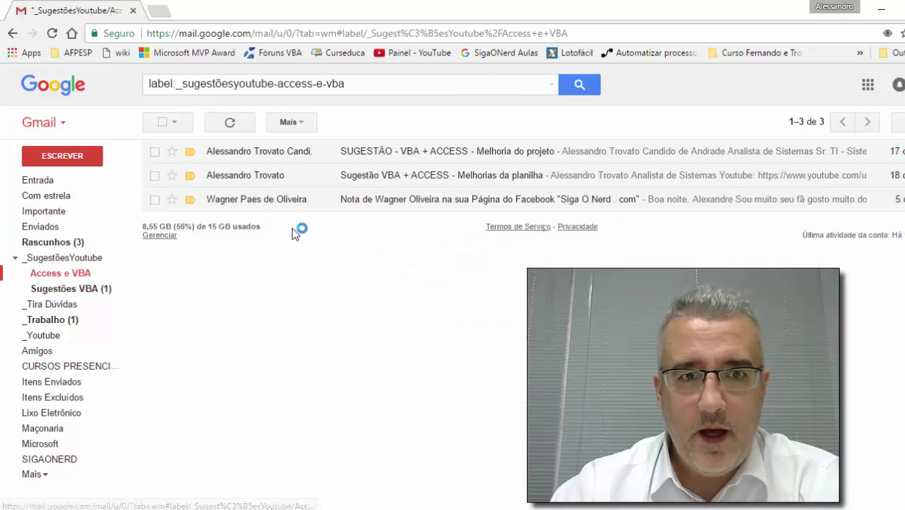
left_click(430, 207)
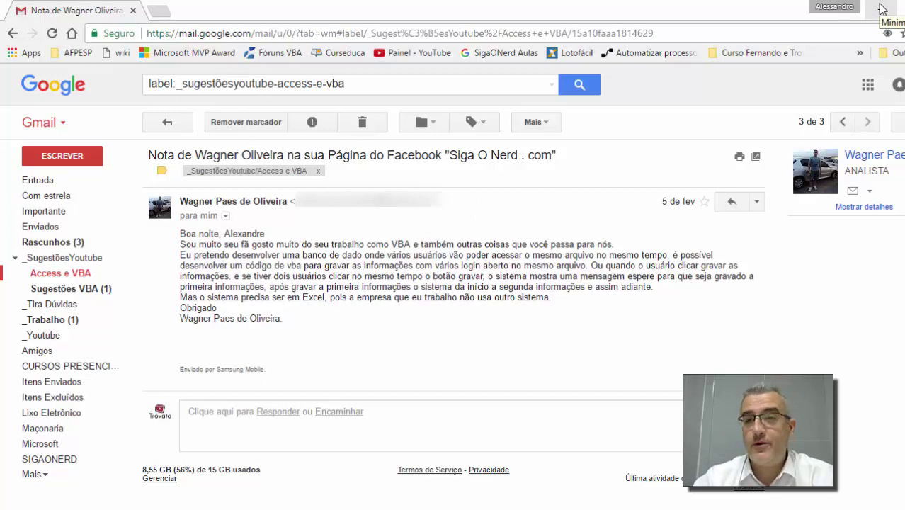
left_click(881, 9)
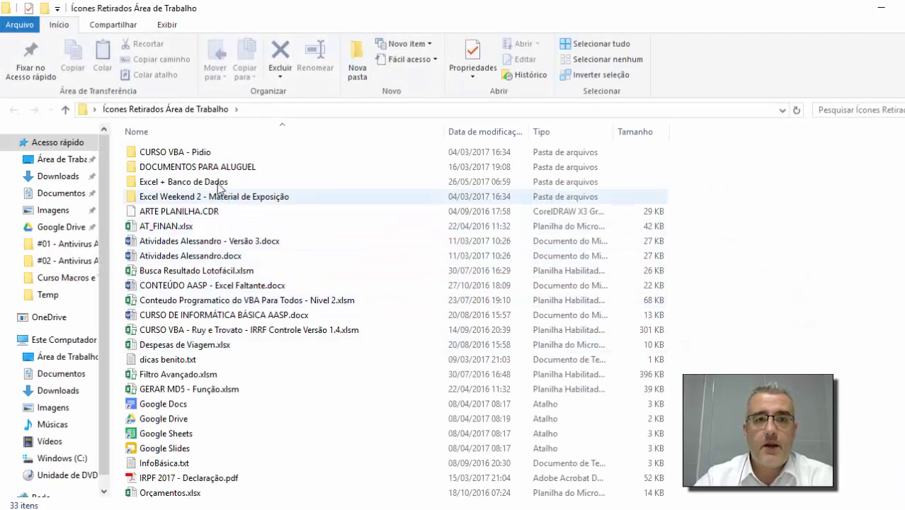
Launch Excel + Banco de Dados (Criação da aula).xlsm from the Excel + Banco de Dados folder
double_click(214, 182)
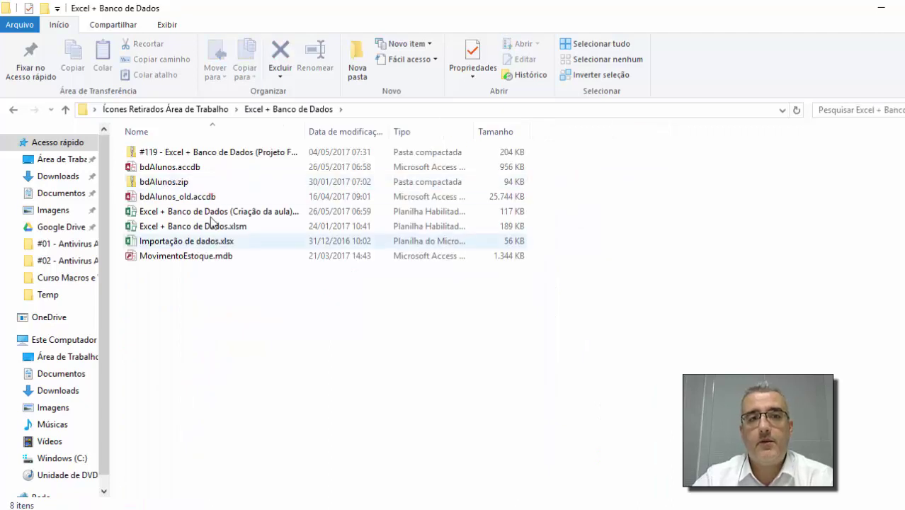
double_click(211, 211)
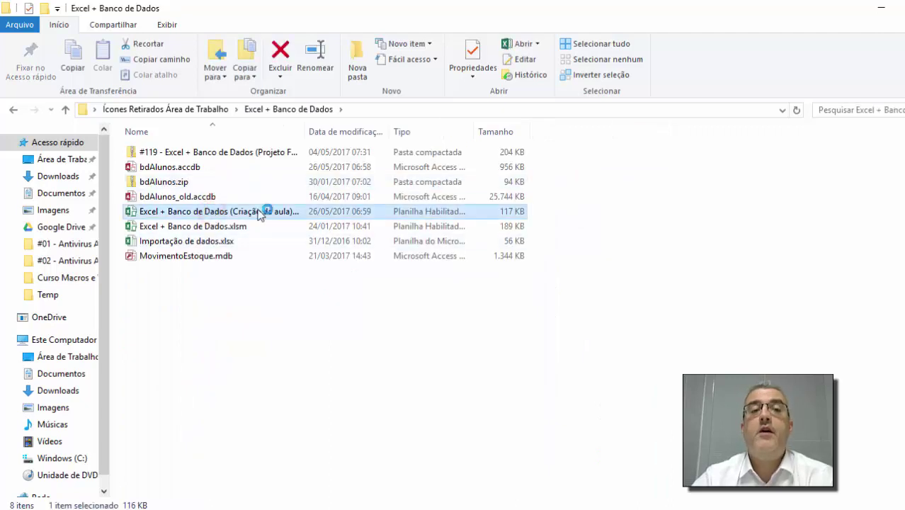
left_click(882, 9)
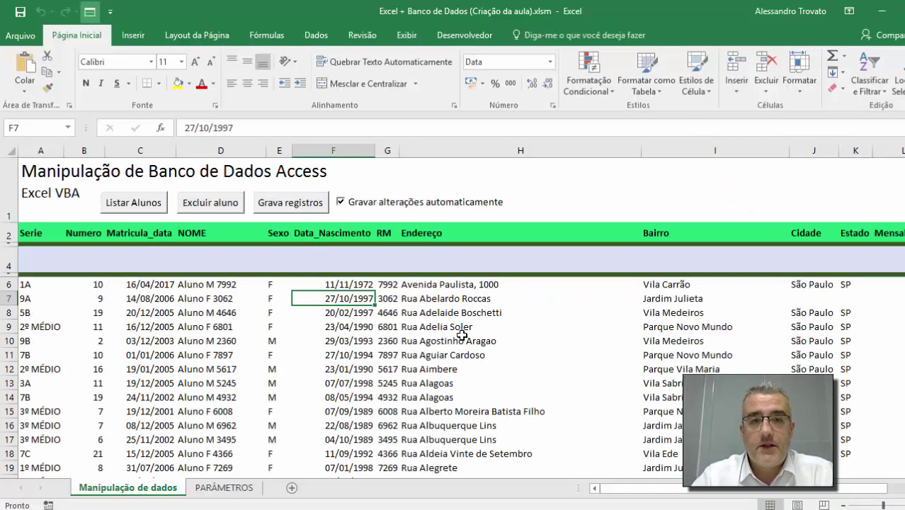
left_click(461, 333)
left_click(398, 313)
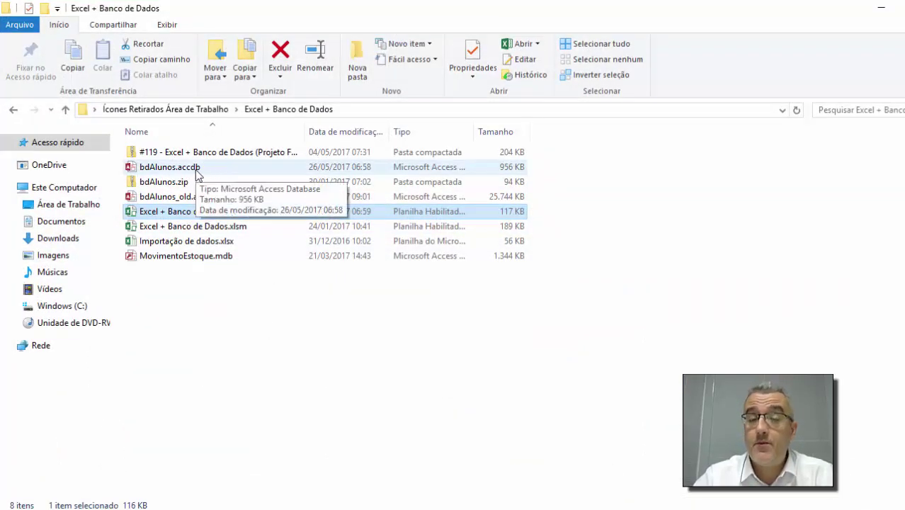
Open bdAlunos.accdb in Access and create a new blank table, Tabela1
double_click(170, 169)
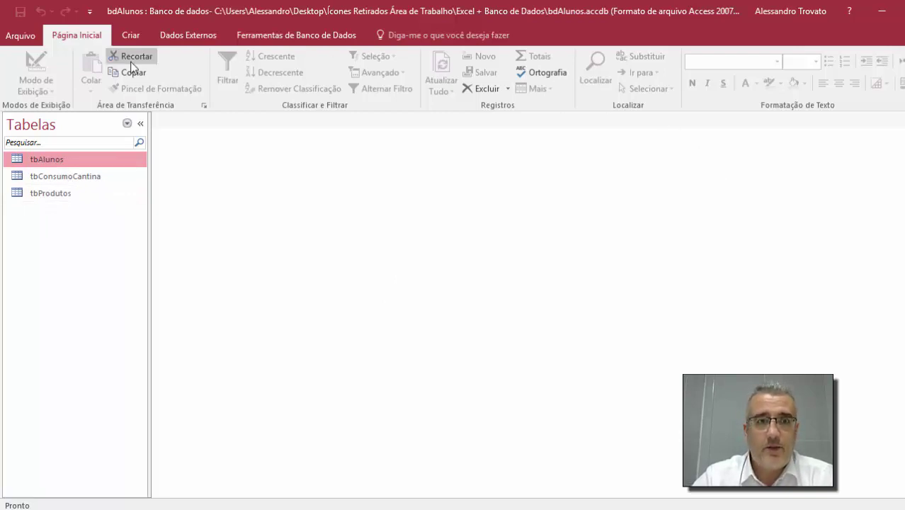
left_click(137, 42)
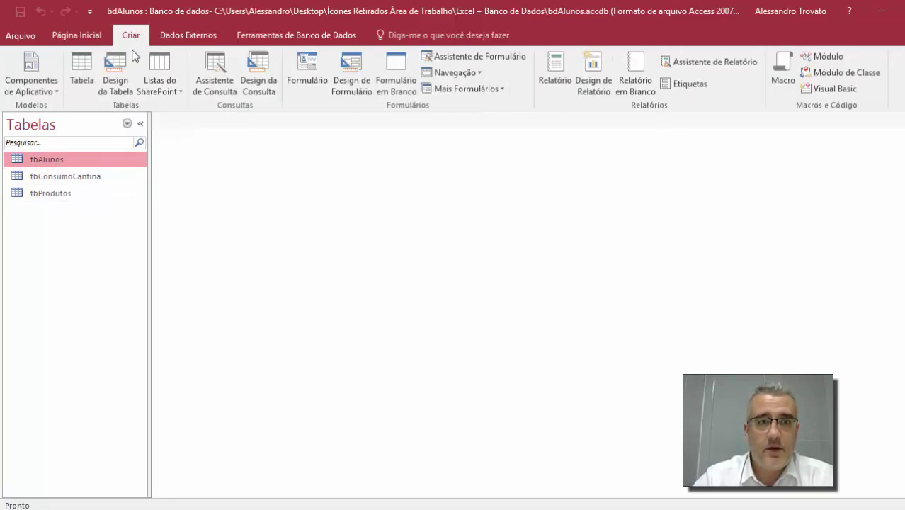
left_click(81, 75)
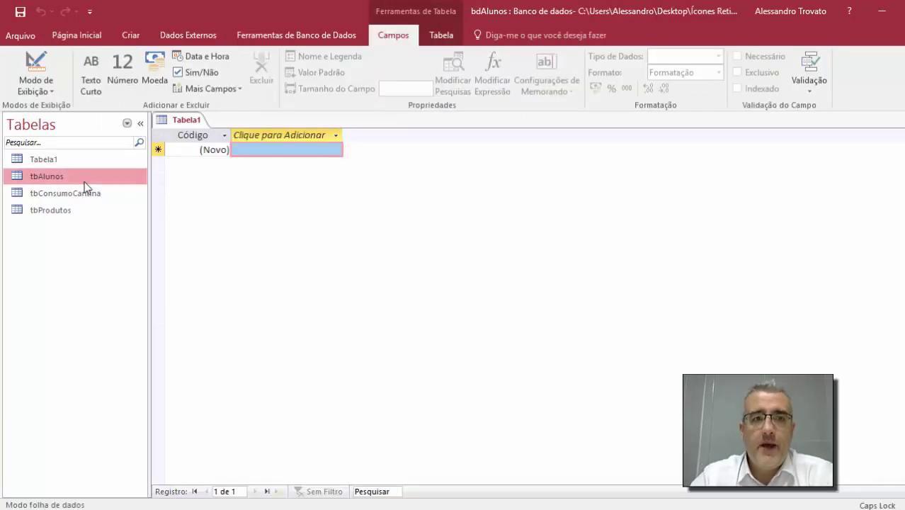
Enter IDHistorico as the first value in a new Campo1 column of Tabela1
left_click(46, 159)
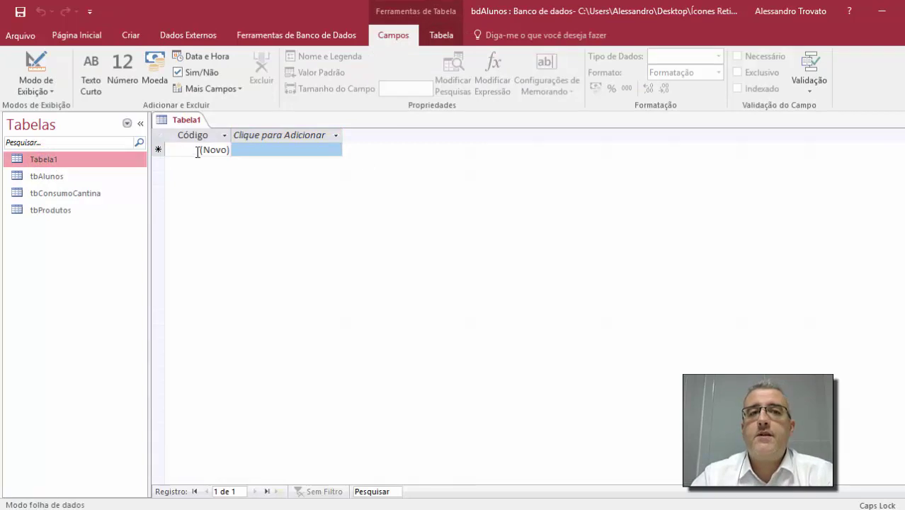
left_click(265, 148)
type("id")
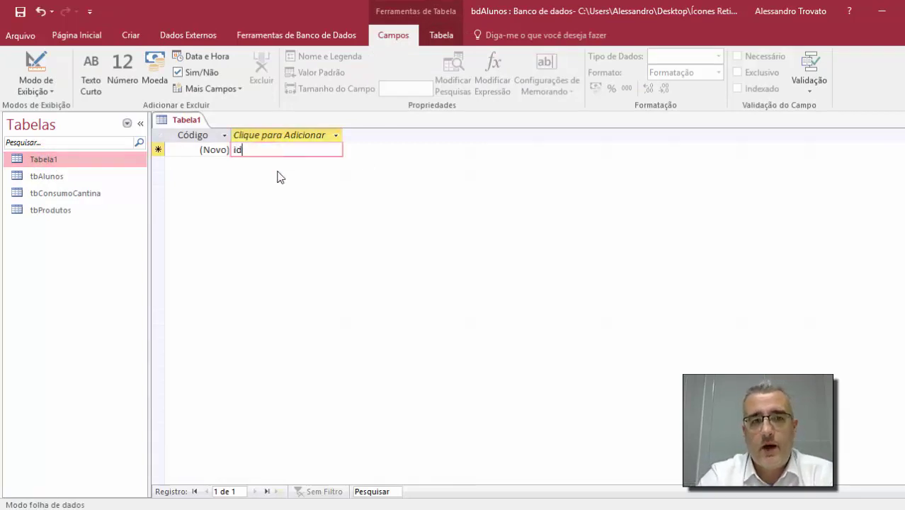
key("BackSpace")
type("IDH")
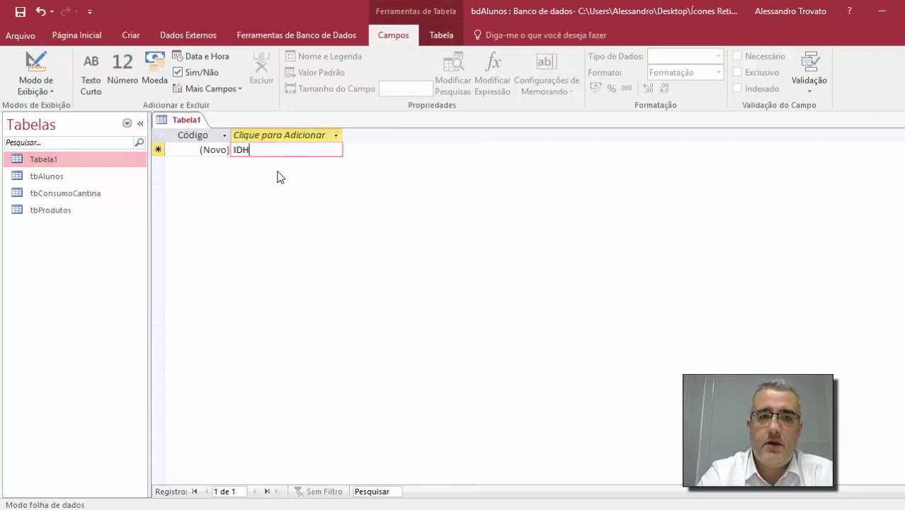
type("istoricoc")
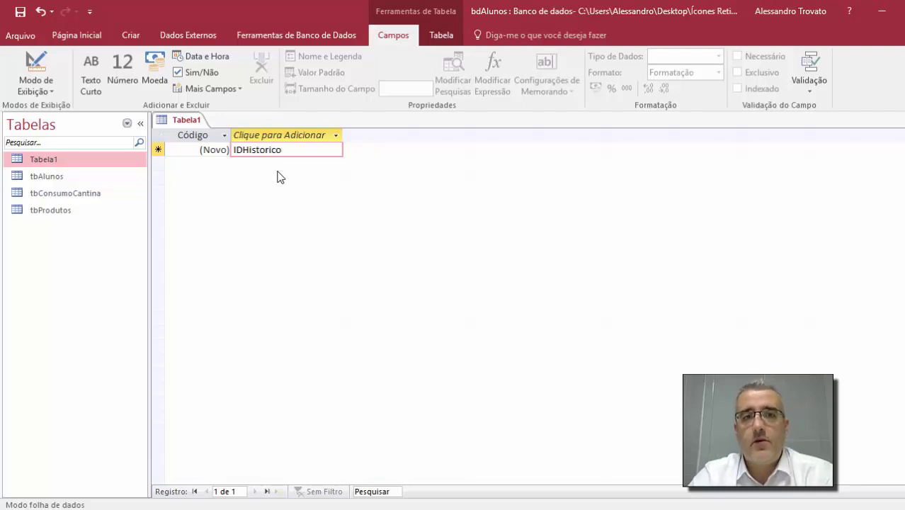
key("Return")
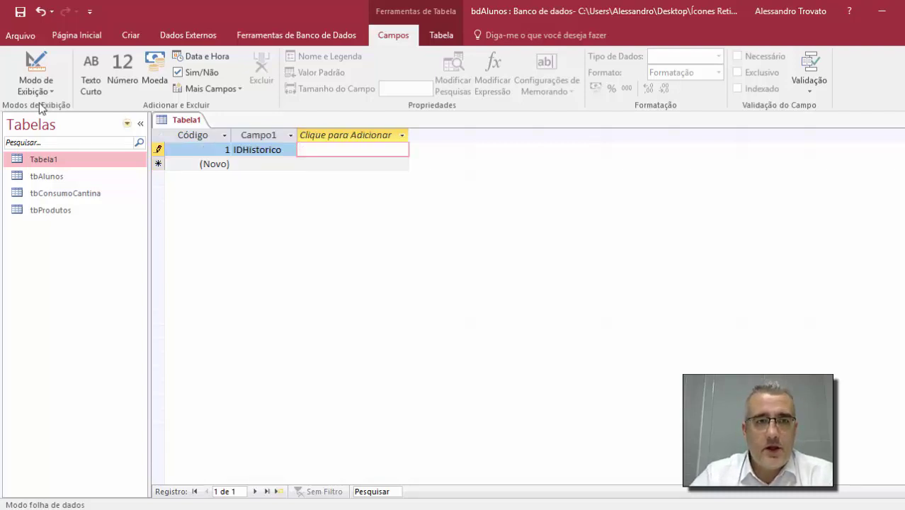
Switch to design view, saving the table as tbHistorico
left_click(35, 68)
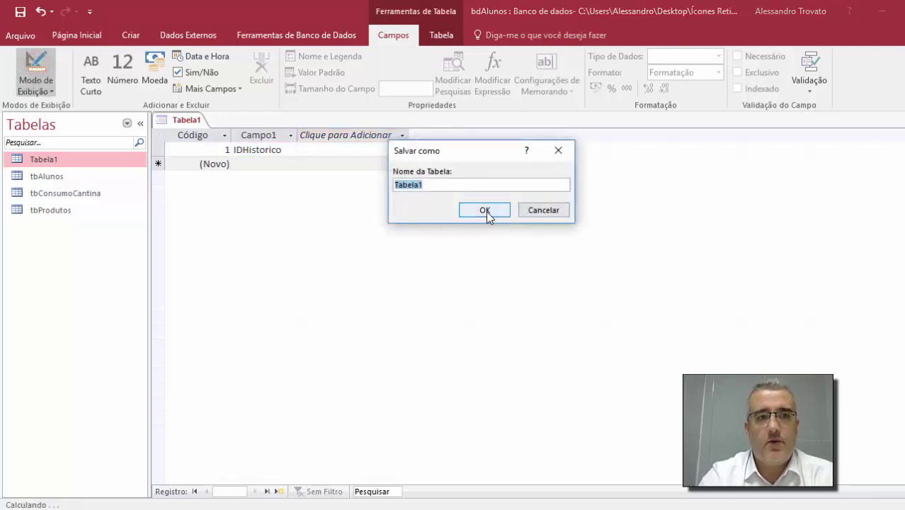
type("tbHist")
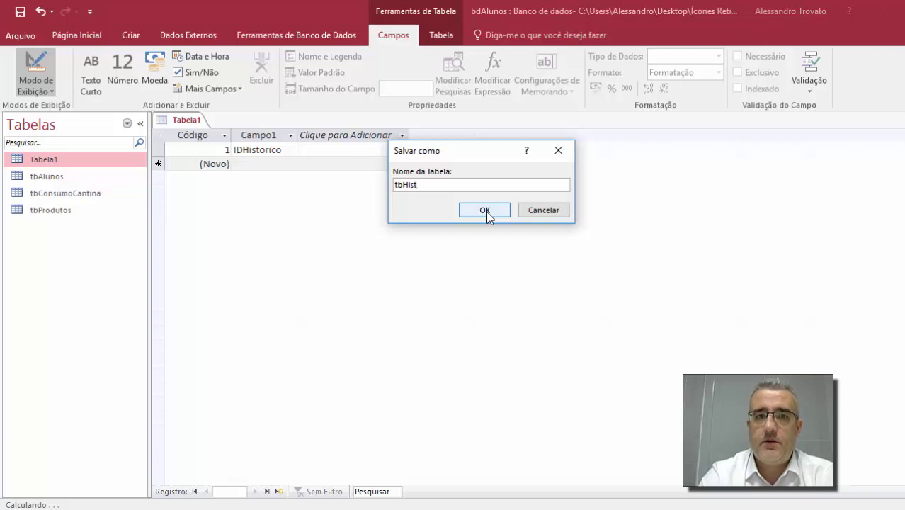
type("orico")
left_click(486, 212)
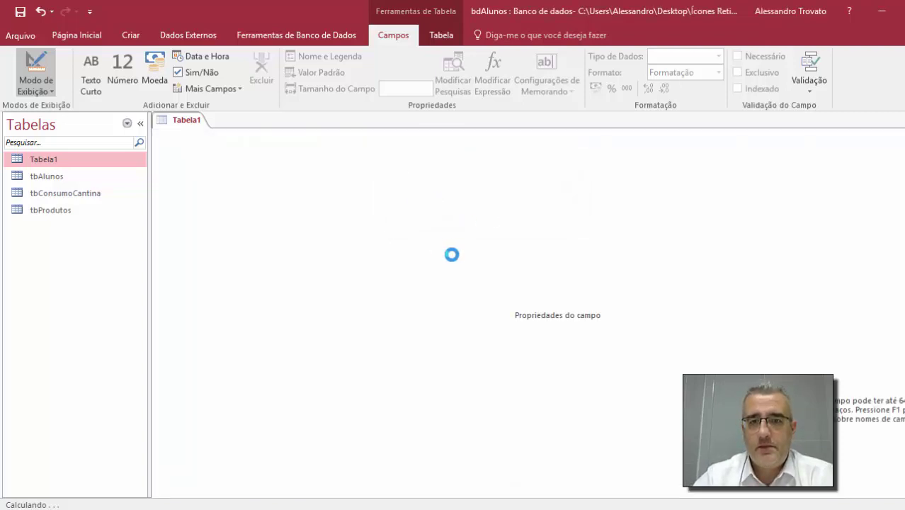
Change the Código field's data type to Número
left_click(215, 160)
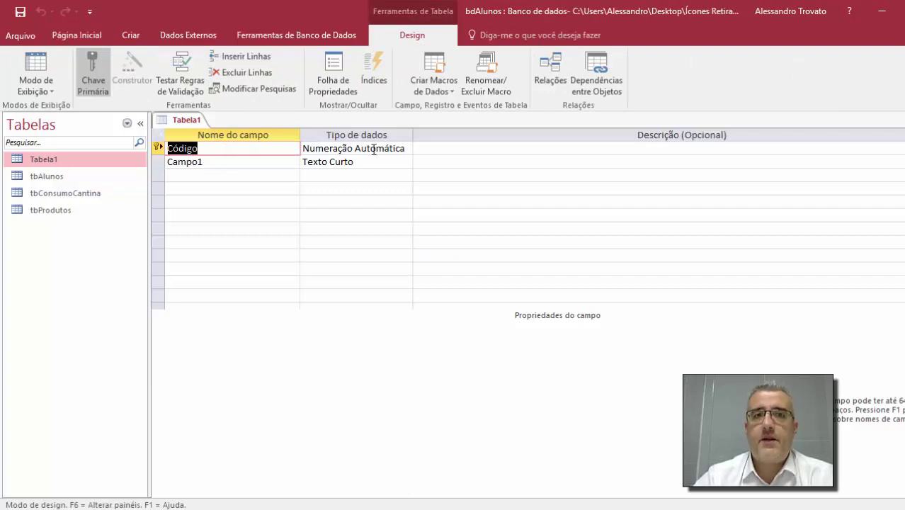
left_click(207, 157)
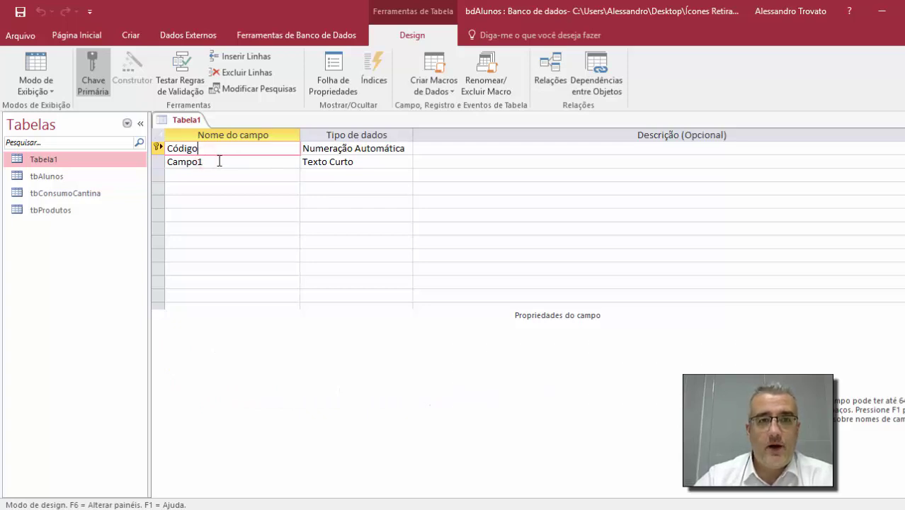
left_click(219, 162)
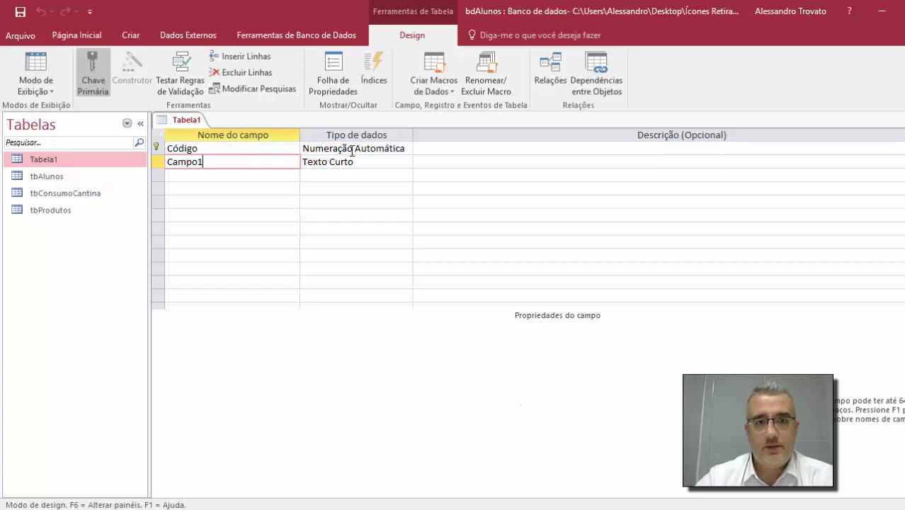
left_click(315, 149)
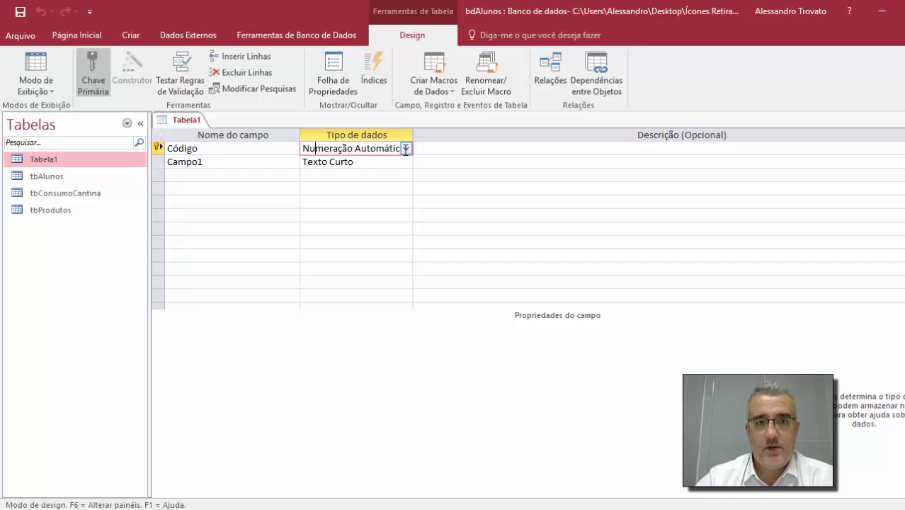
left_click(405, 149)
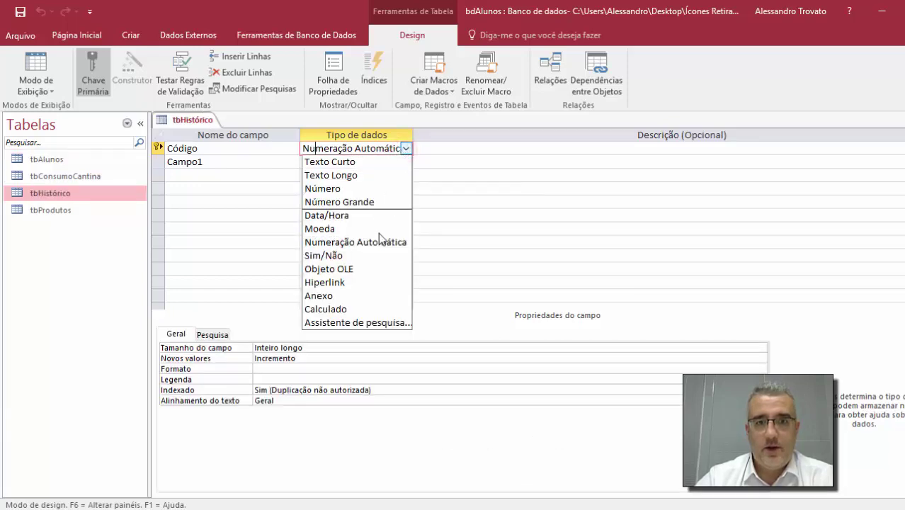
left_click(361, 189)
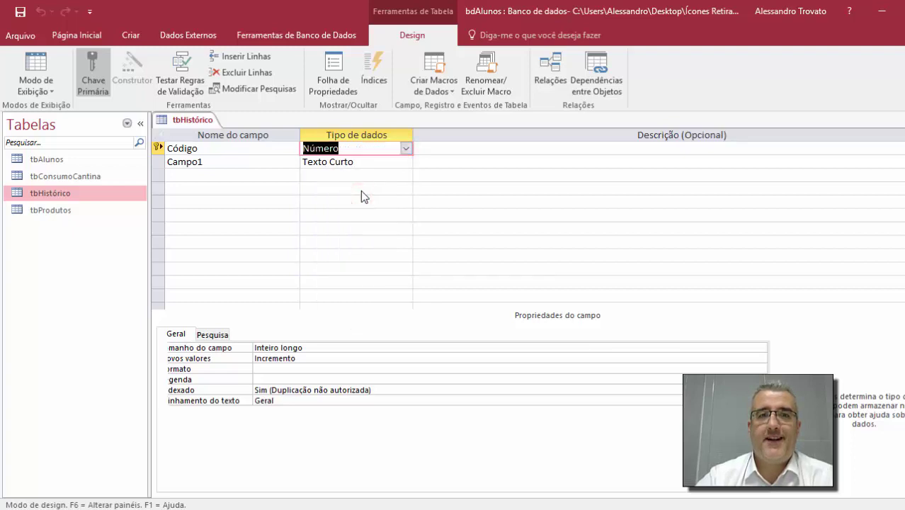
Rename the Campo1 field to Login
double_click(218, 160)
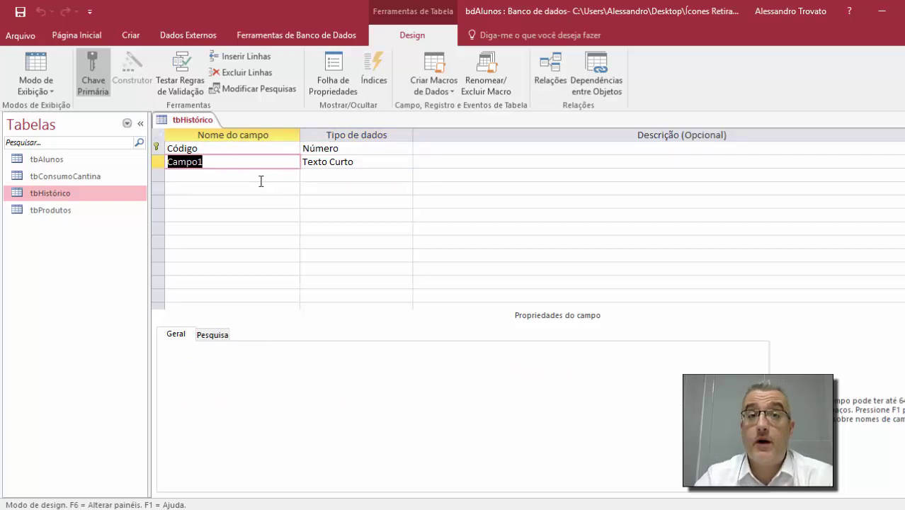
type("Login")
key("Tab")
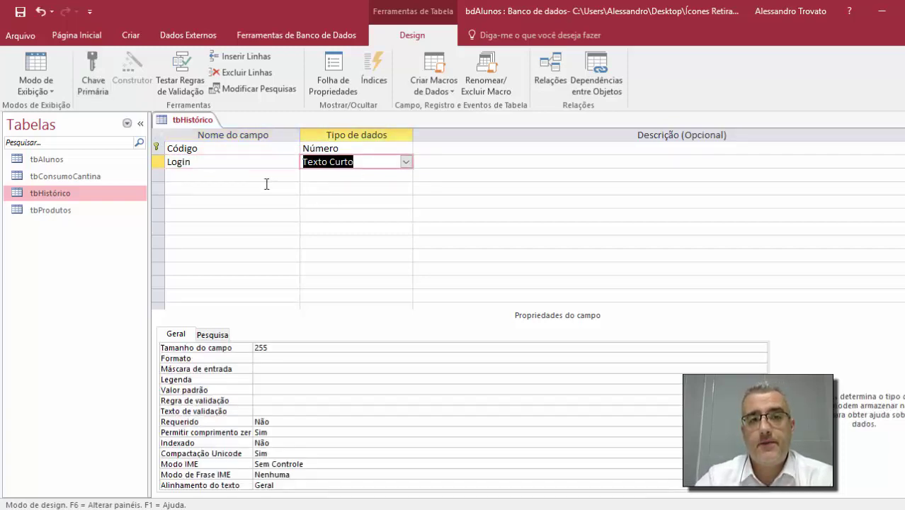
Add a DataeHora field with data type Data/Hora
left_click(231, 176)
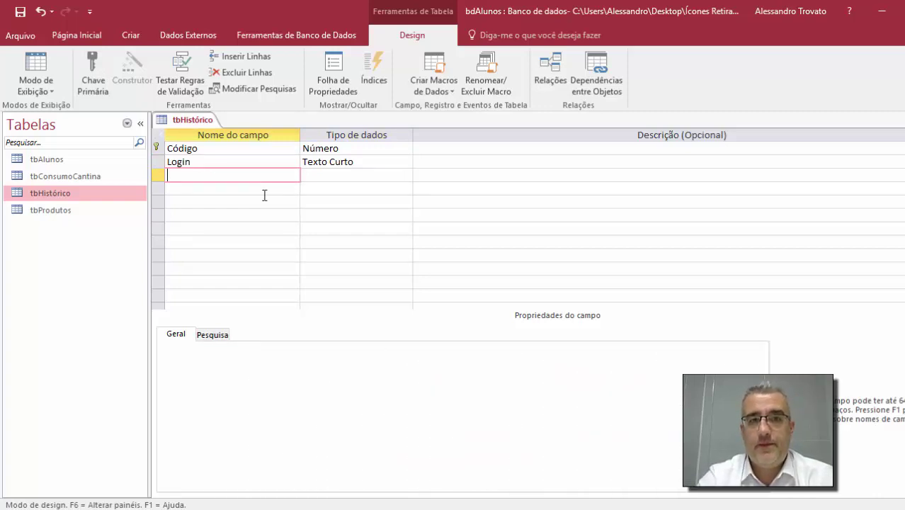
type("Data e hora")
key("Tab")
type("d")
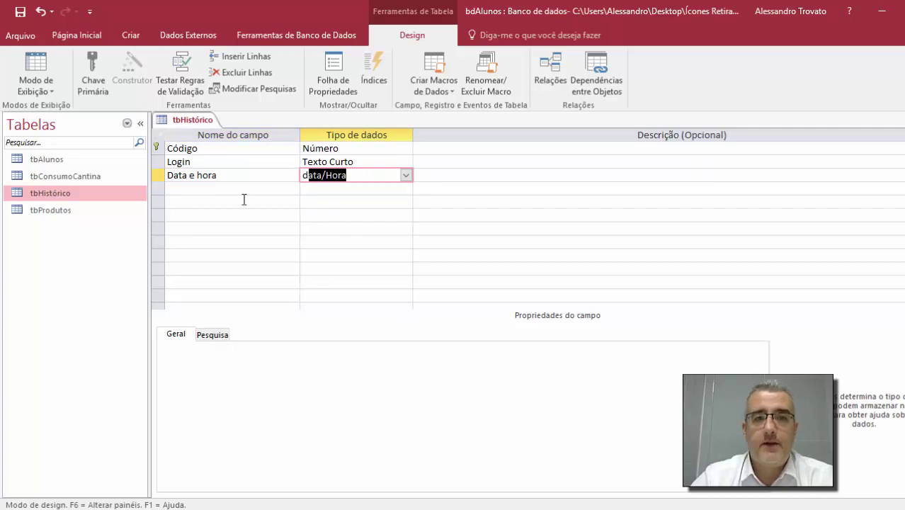
left_click_drag(218, 175, 187, 175)
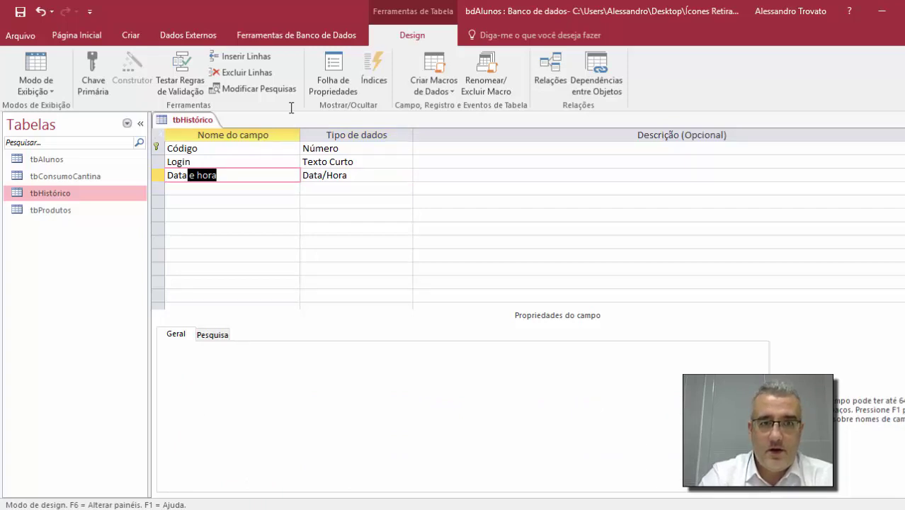
key("BackSpace")
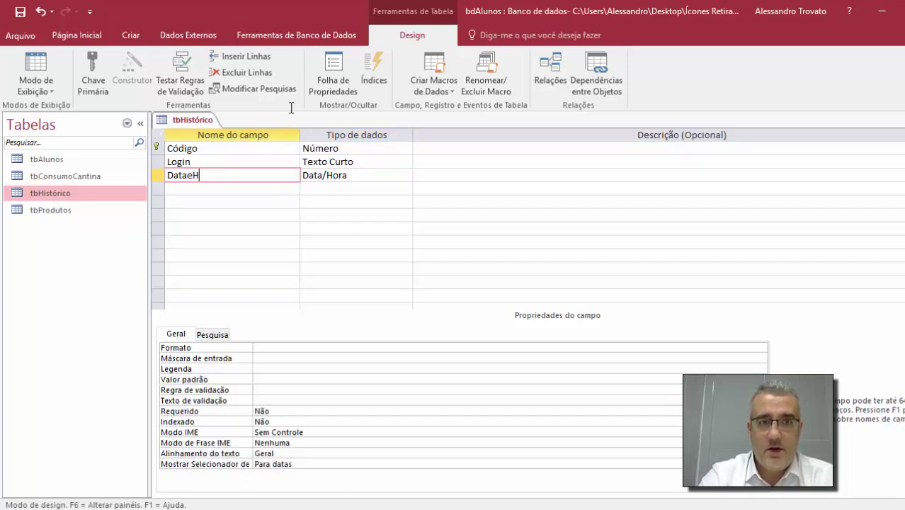
key("Tab")
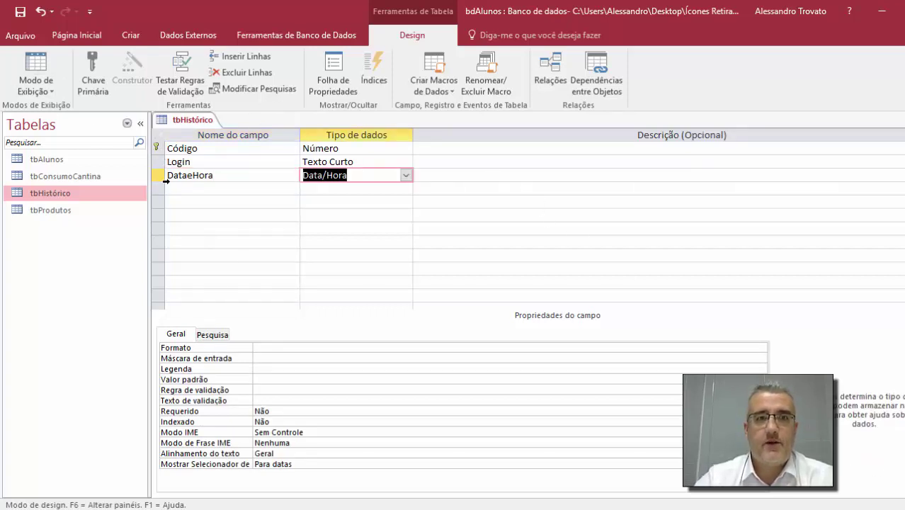
Save the tbHistórico design, view its records, and close Access
key("ctrl+w")
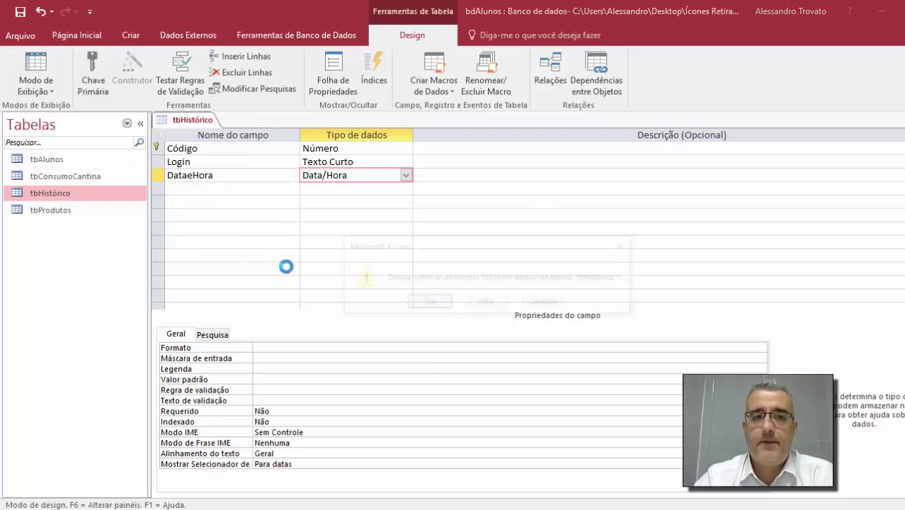
left_click(431, 302)
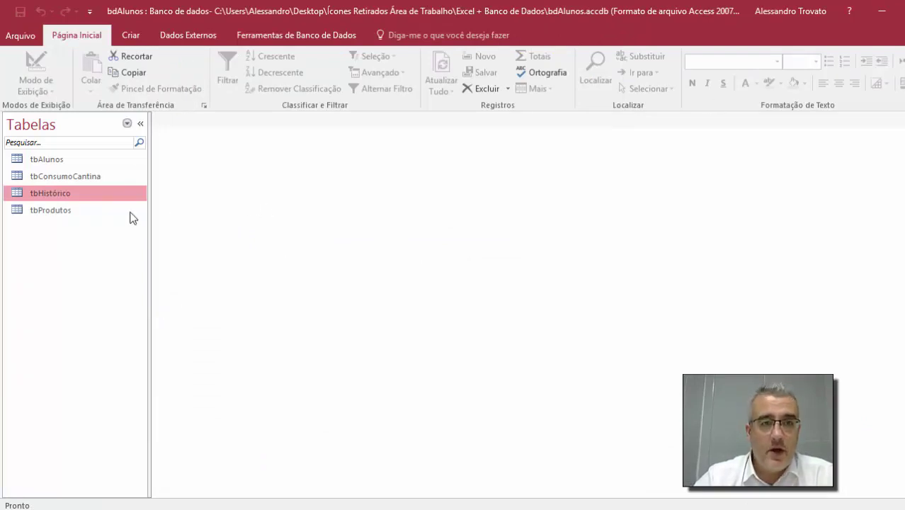
double_click(25, 198)
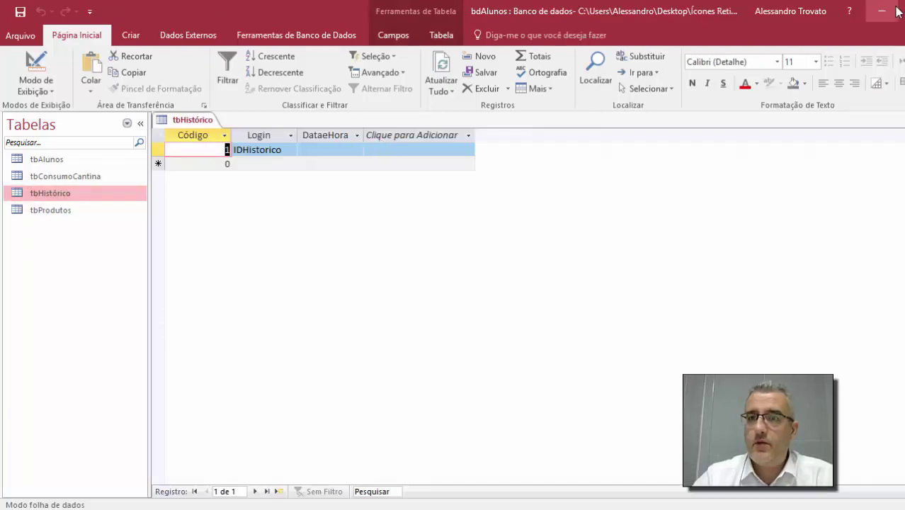
left_click(269, 207)
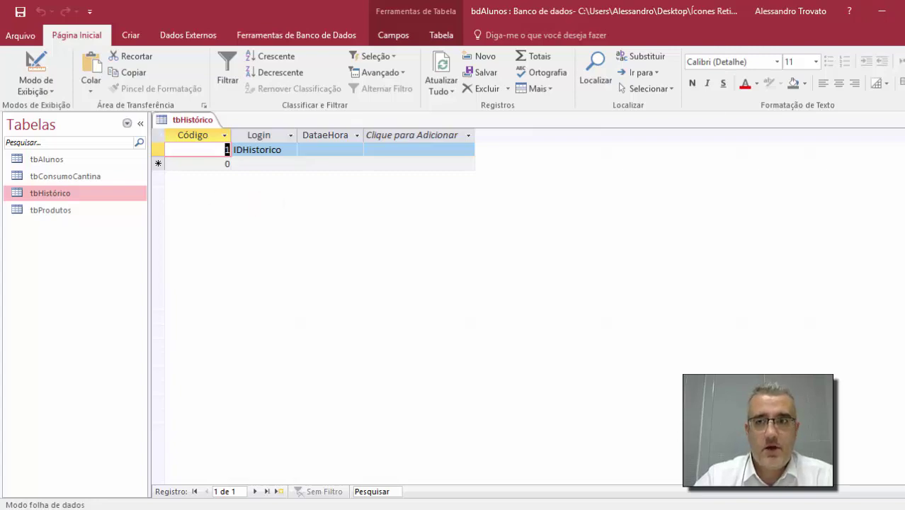
key("alt+F4")
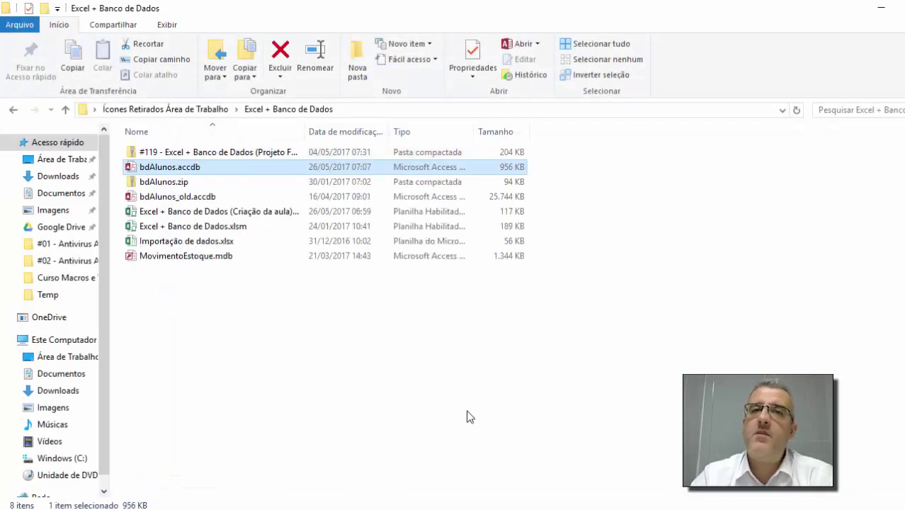
Close the folder window and return to the Manipulação de dados sheet
left_click(434, 372)
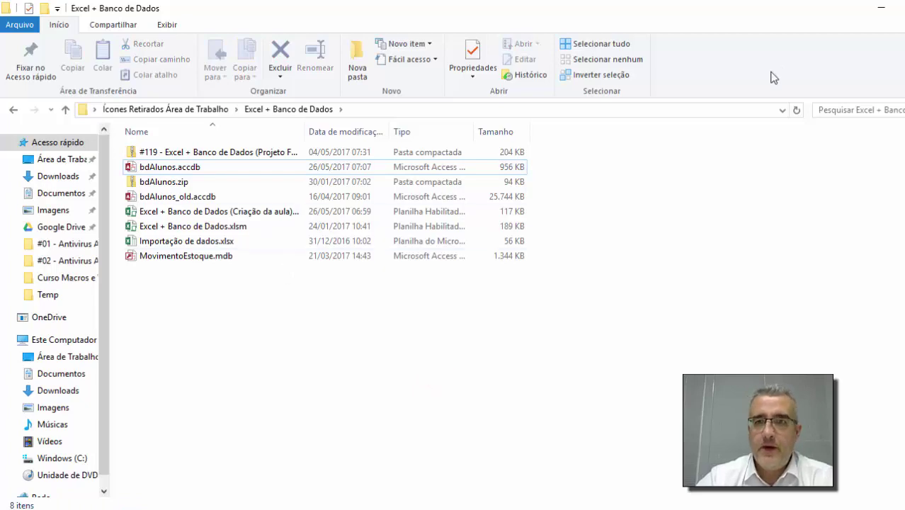
left_click(880, 9)
left_click(304, 312)
key("Left")
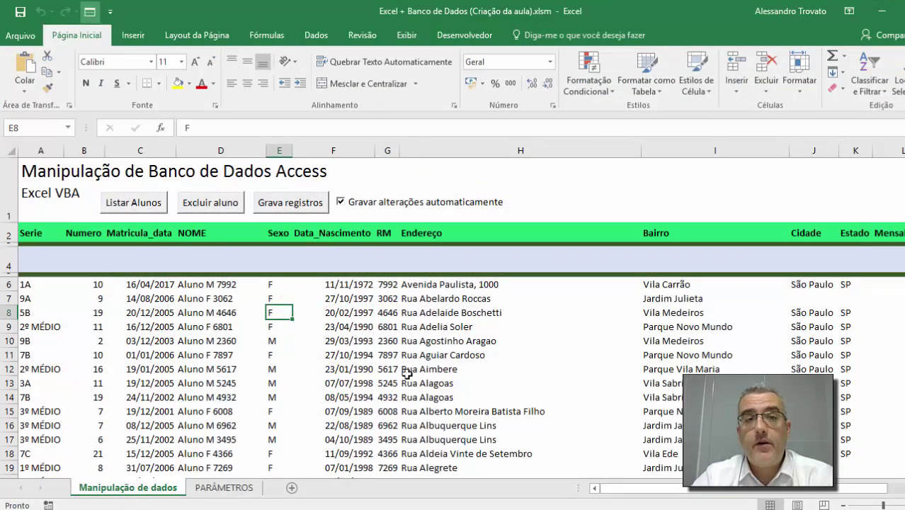
Point out the student cells D11, C11, B8 and F8, then open the VBA editor
left_click(221, 357)
left_click(158, 352)
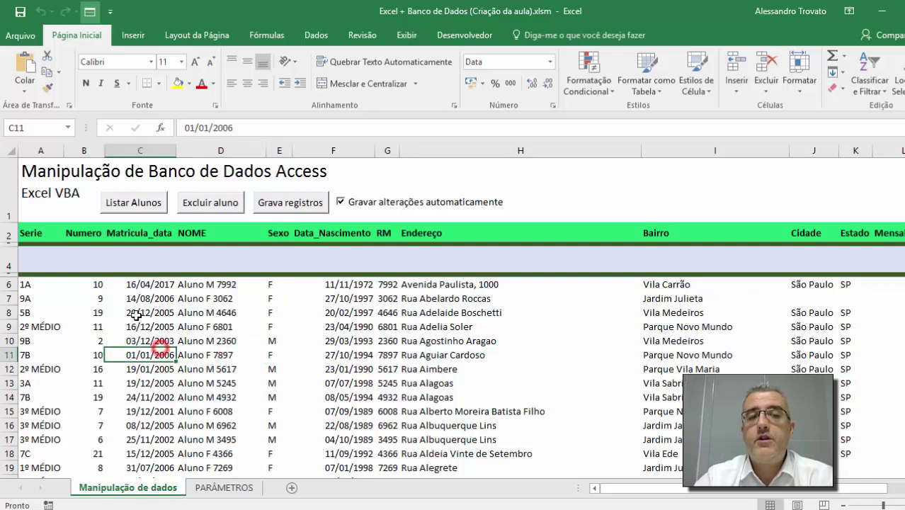
left_click(93, 312)
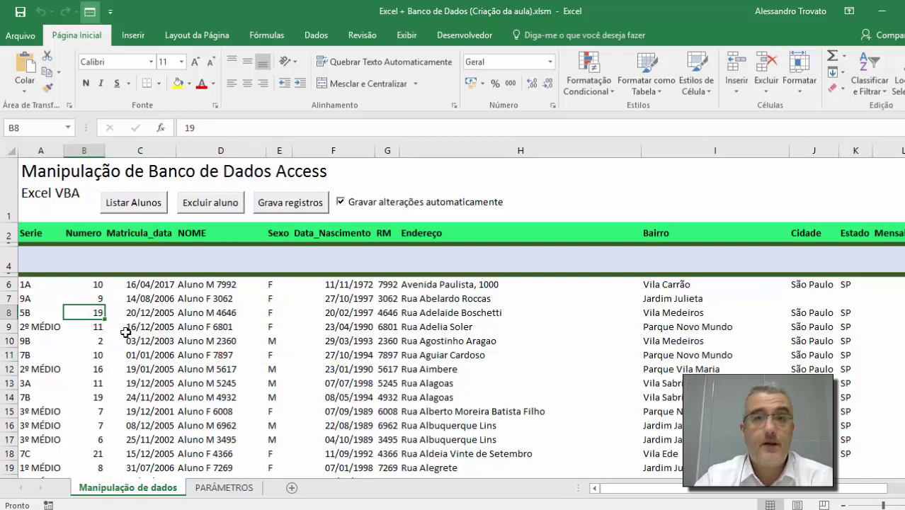
left_click(319, 310)
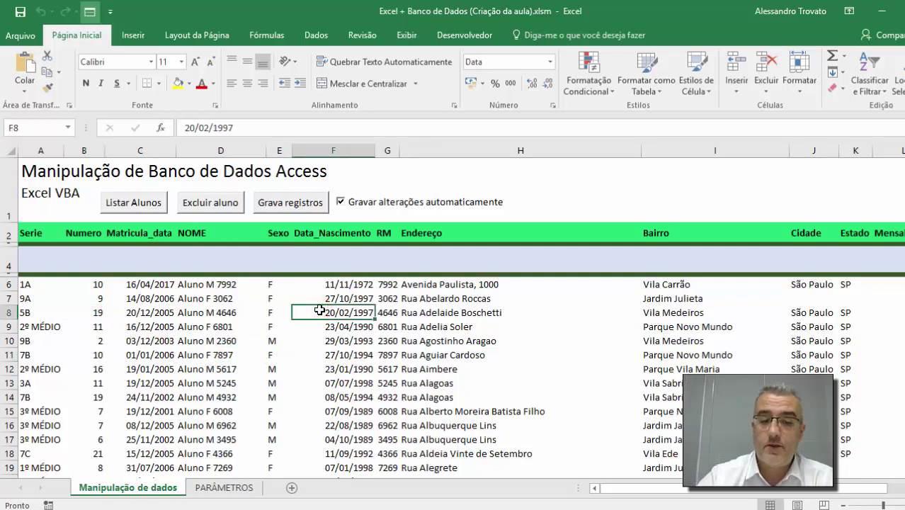
key("alt+F11")
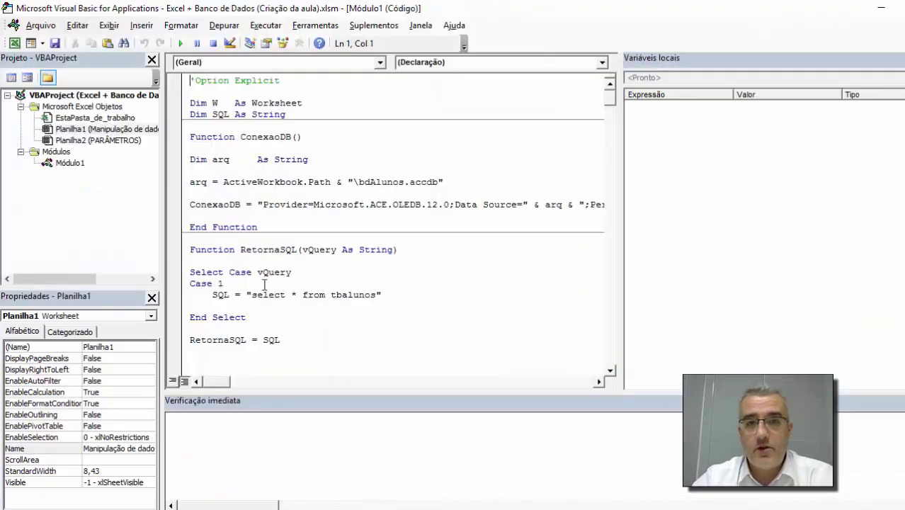
Append an empty Sub GravarAcesso() to the end of Módulo1, then open EstaPasta_de_trabalho's code
left_click(70, 165)
scroll(282, 228, "down", 5)
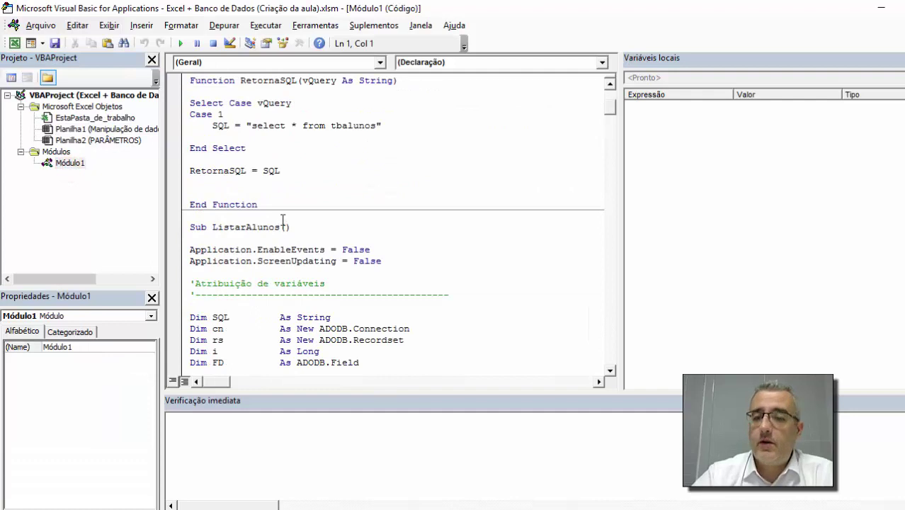
key("ctrl+End")
type("sub Gr")
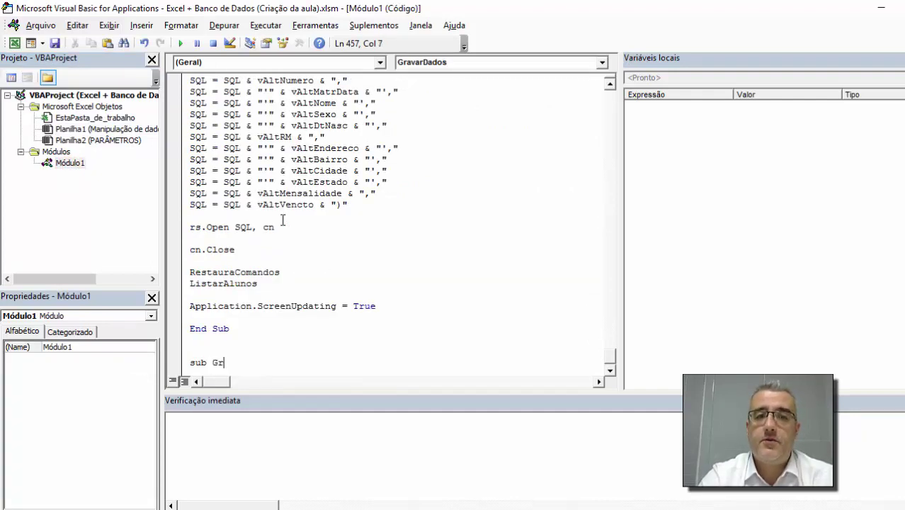
type("avarAcesso")
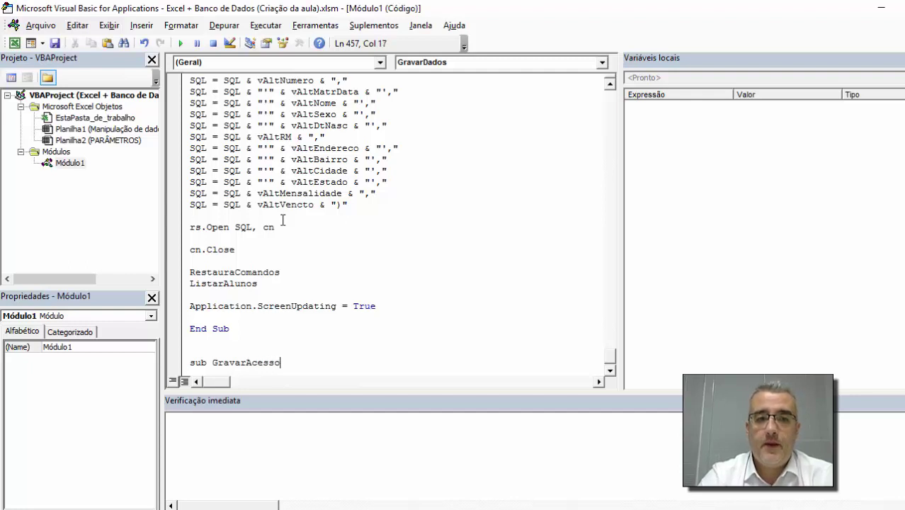
key("Return")
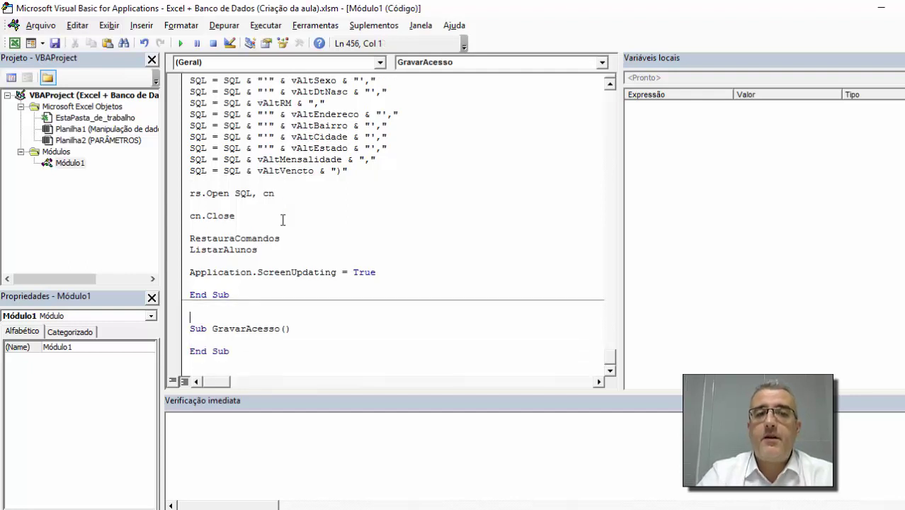
key("Delete")
key("Down")
key("Return")
key("Return")
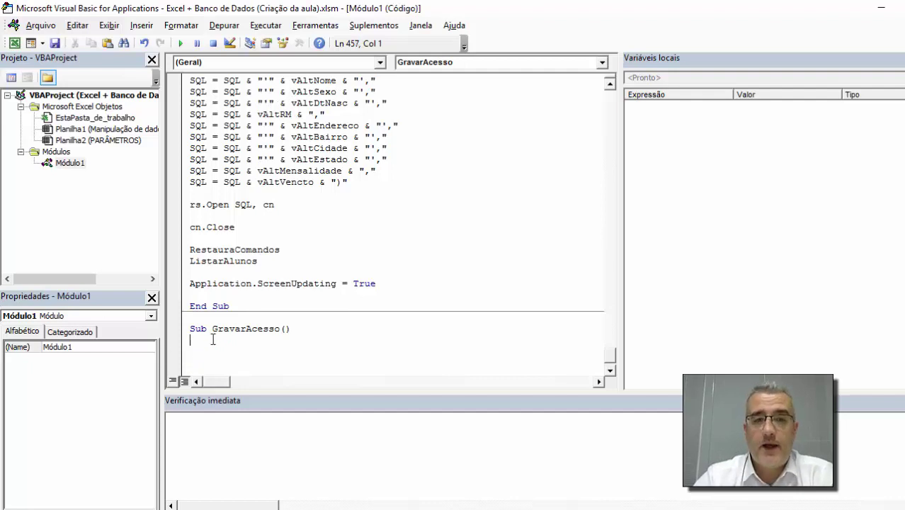
double_click(232, 328)
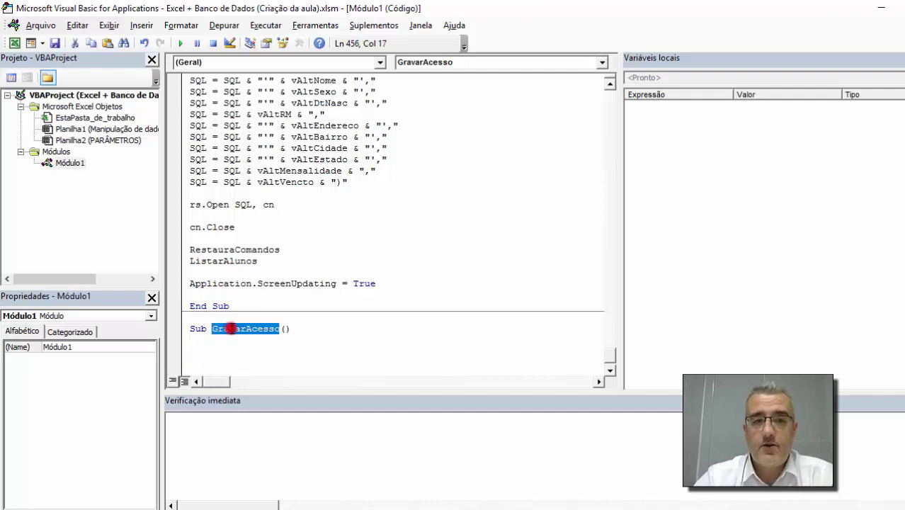
double_click(106, 118)
Create a Workbook_Open handler calling GravarAcesso, then jump to GravarAcesso's definition with Shift+F2
left_click(308, 122)
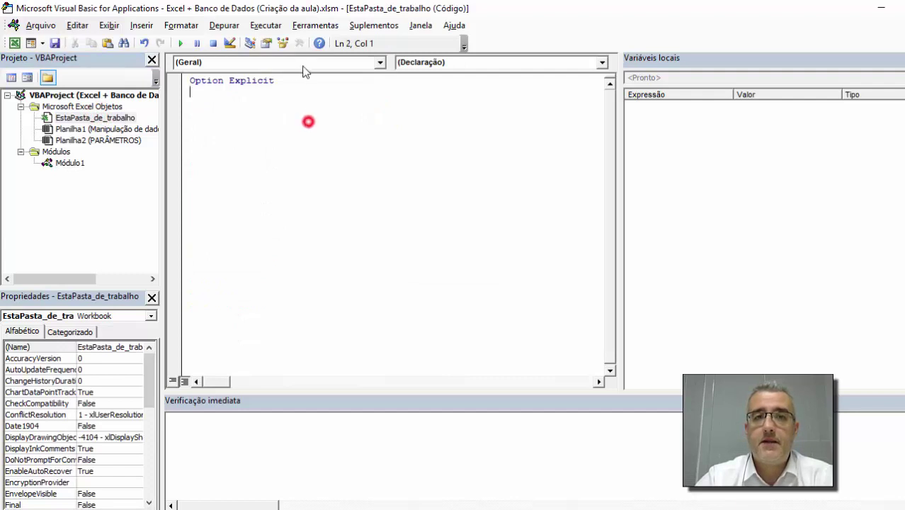
left_click(275, 62)
left_click(254, 87)
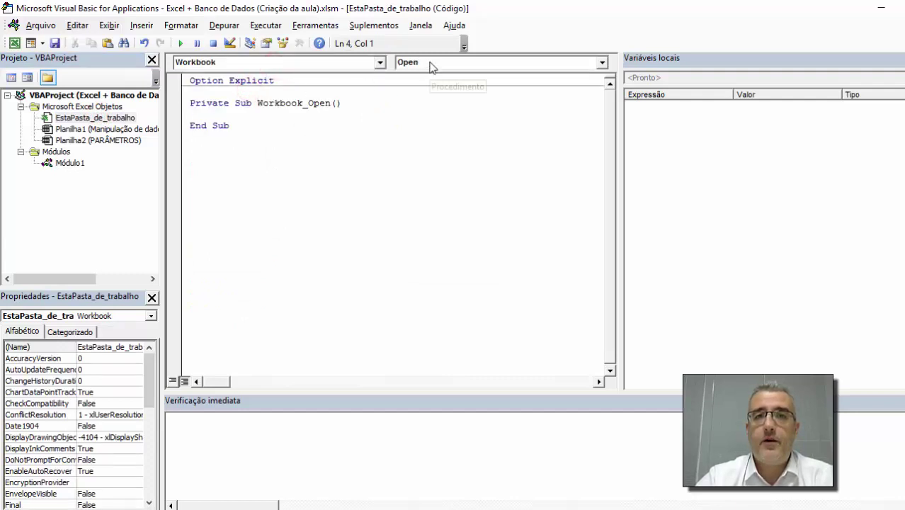
left_click(216, 116)
key("Return")
type("GravarAcesso")
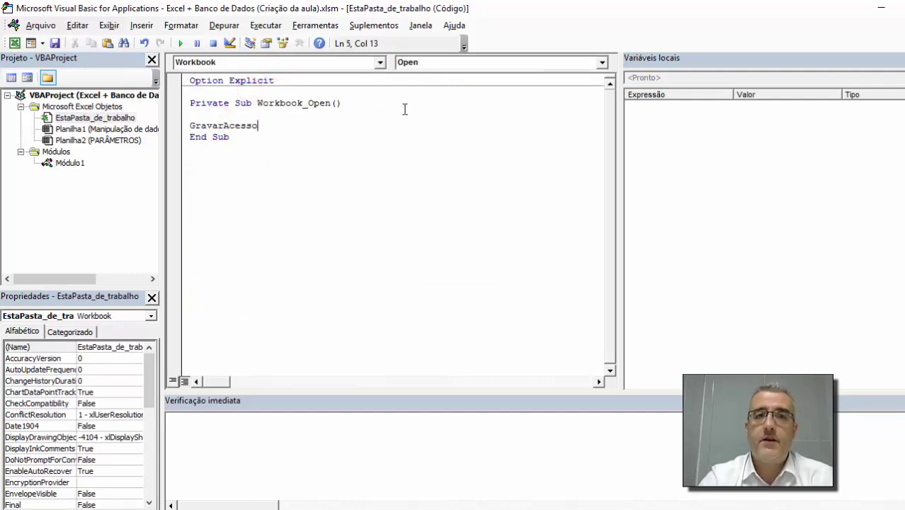
key("Return")
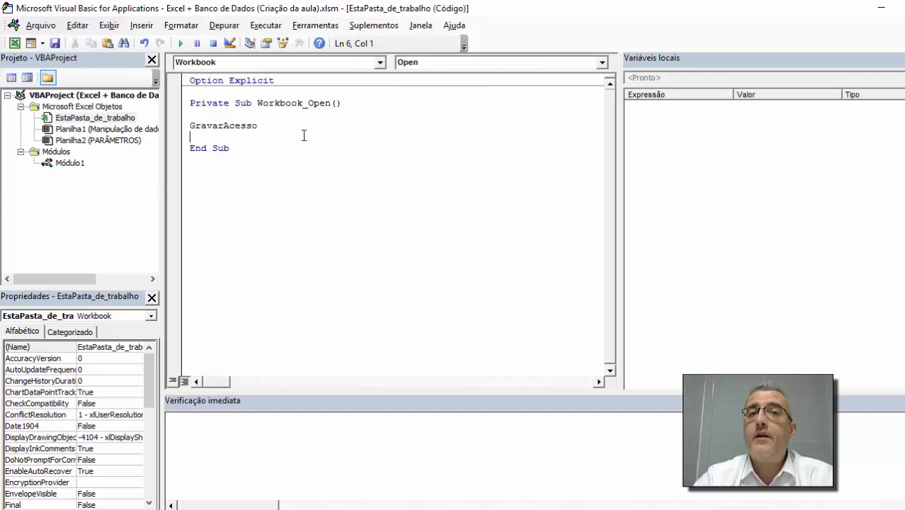
left_click(218, 126)
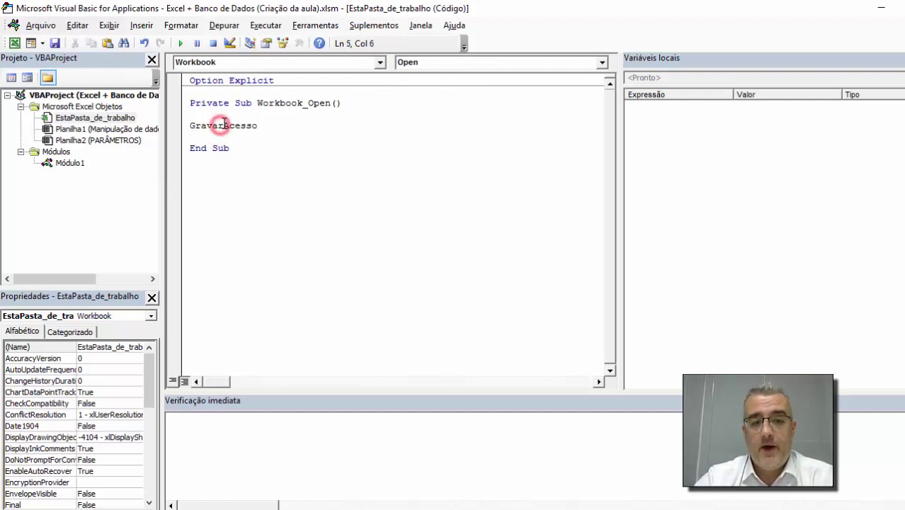
key("shift+F2")
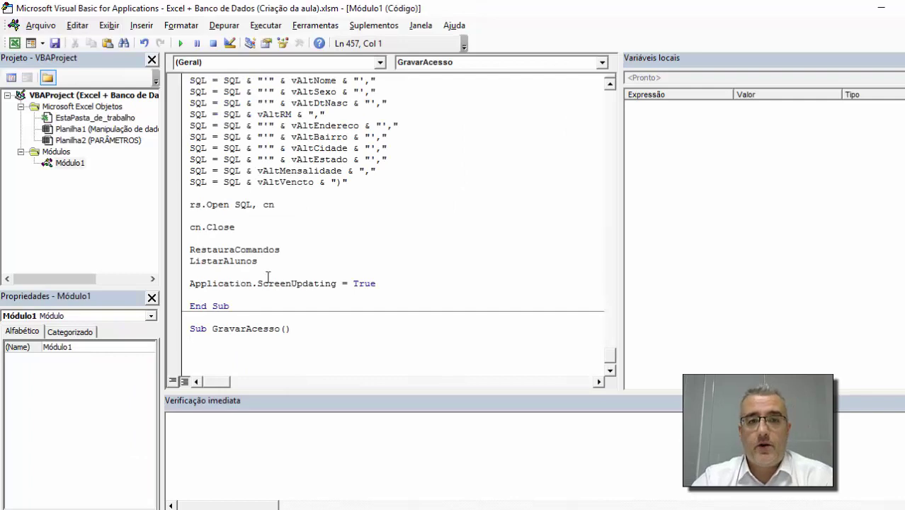
Declare cn As New ADODB.Connection and rs As New ADODB.Recordset inside GravarAcesso
key("Return")
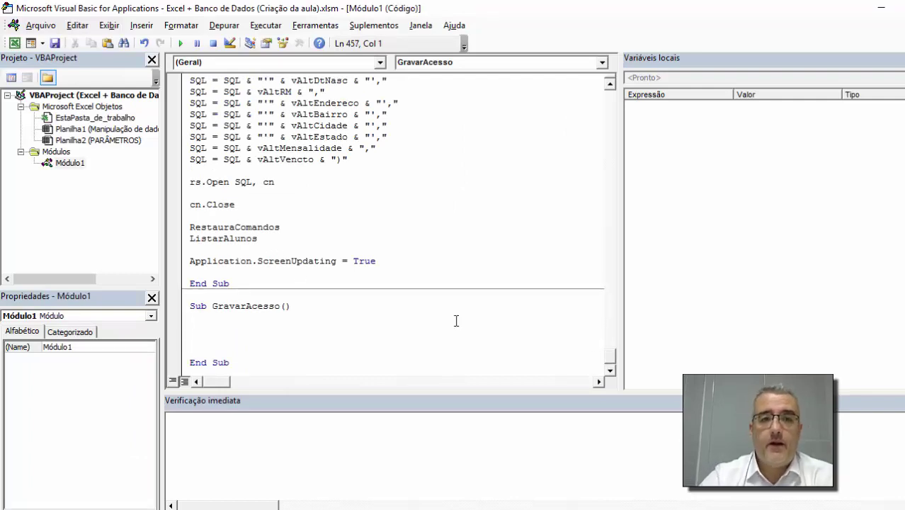
left_click_drag(609, 359, 613, 76)
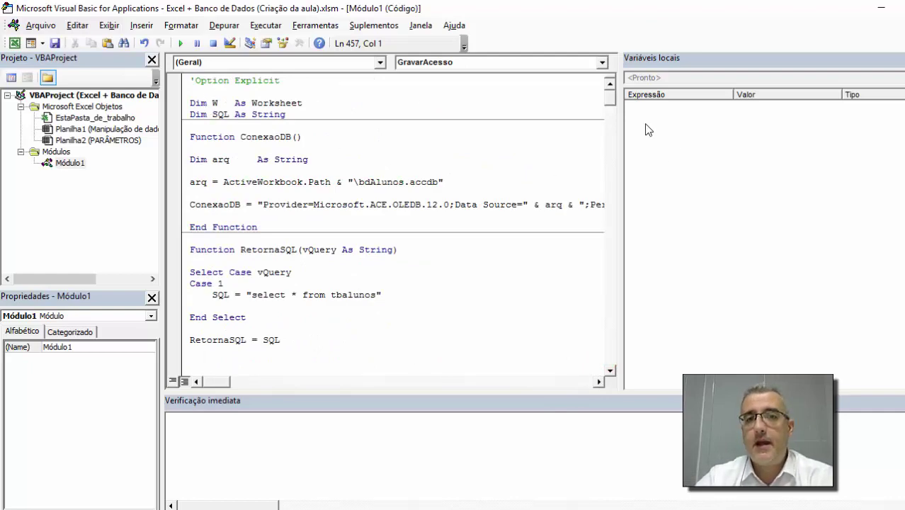
left_click_drag(610, 99, 610, 358)
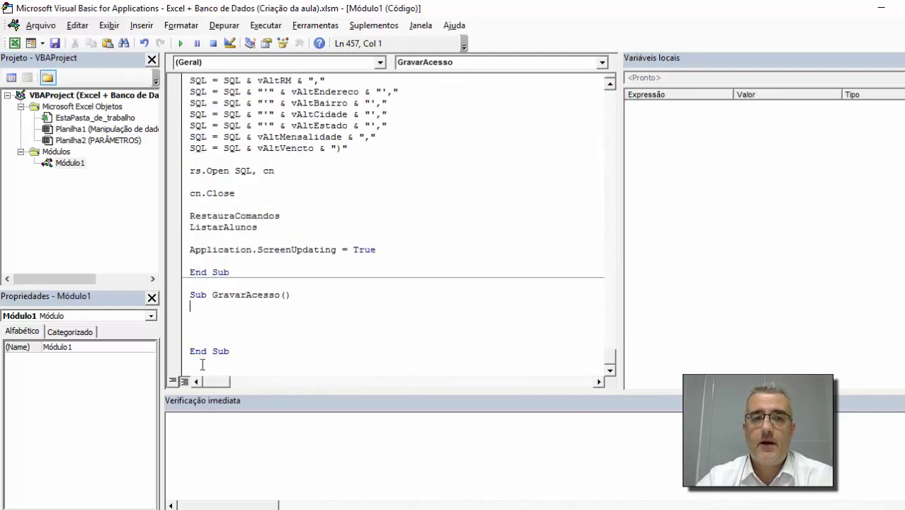
key("Return")
type("Dim ")
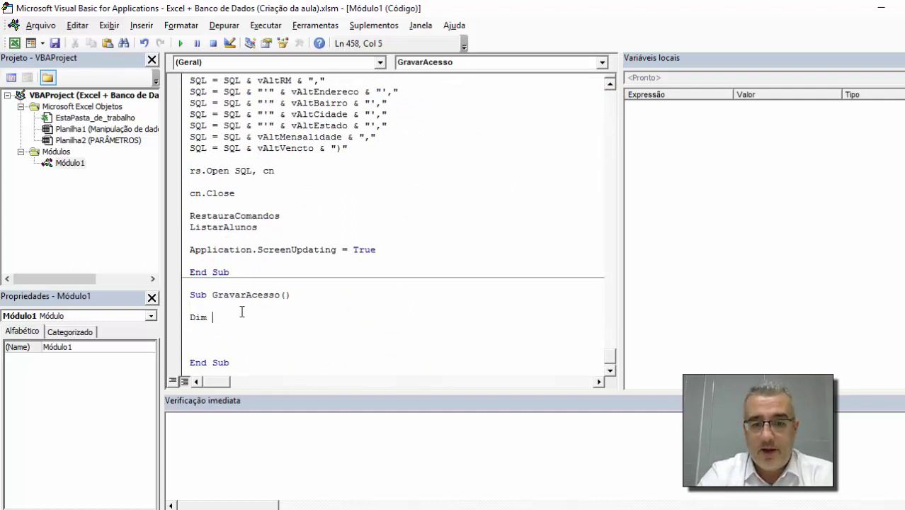
type("cn as")
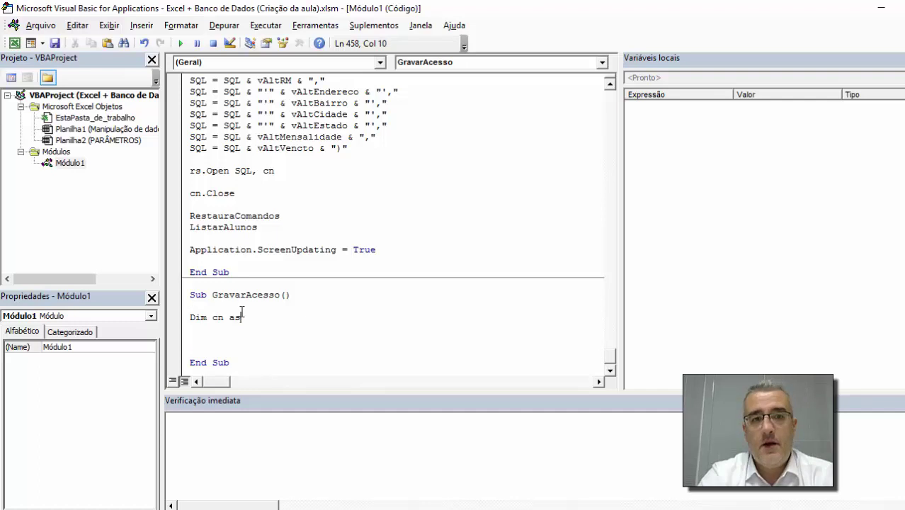
type(" New ado")
type(".")
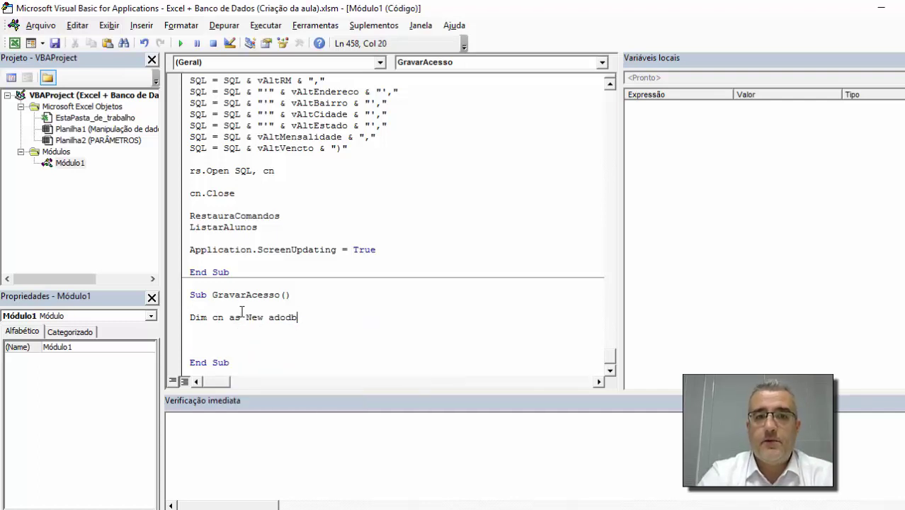
type("connex")
key("Tab")
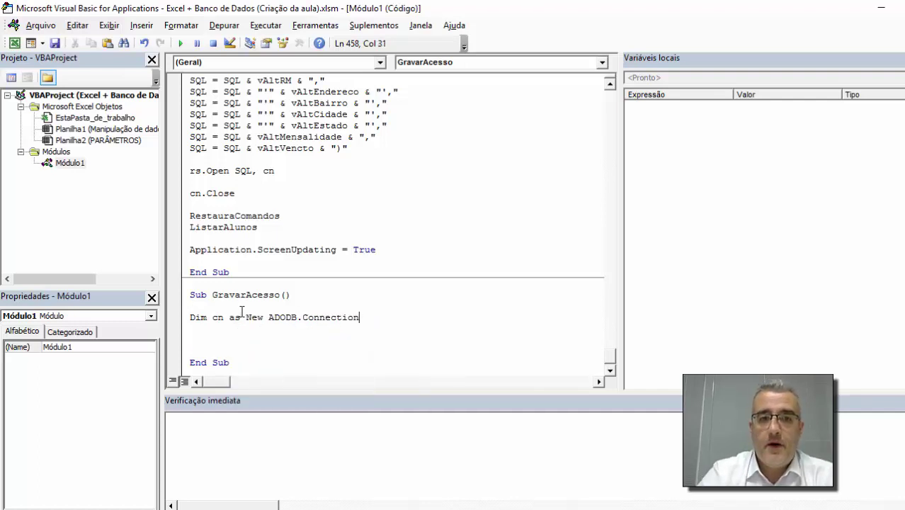
key("Return")
type("dim rs")
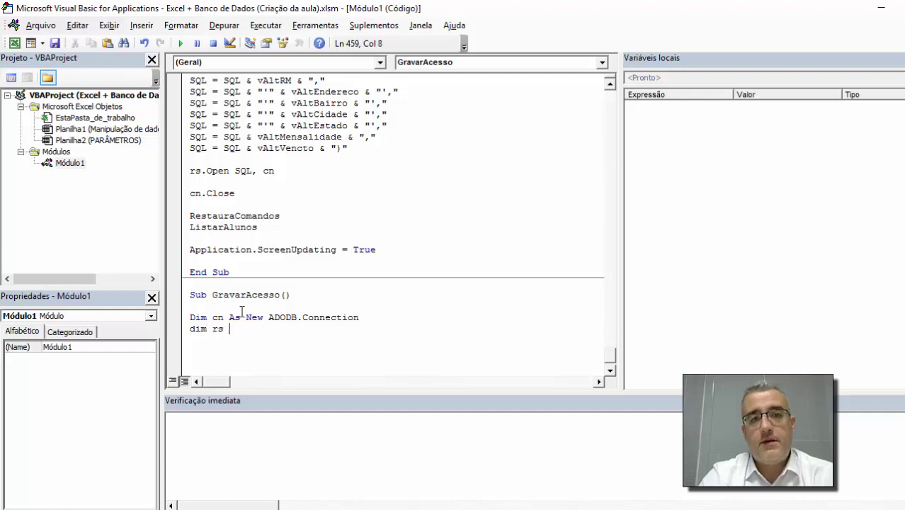
type("as new adodb")
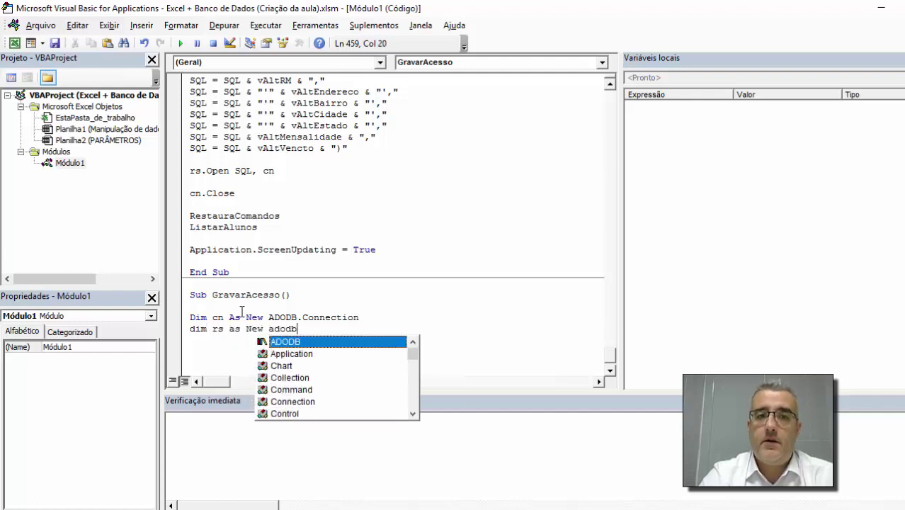
type(".")
key("Down")
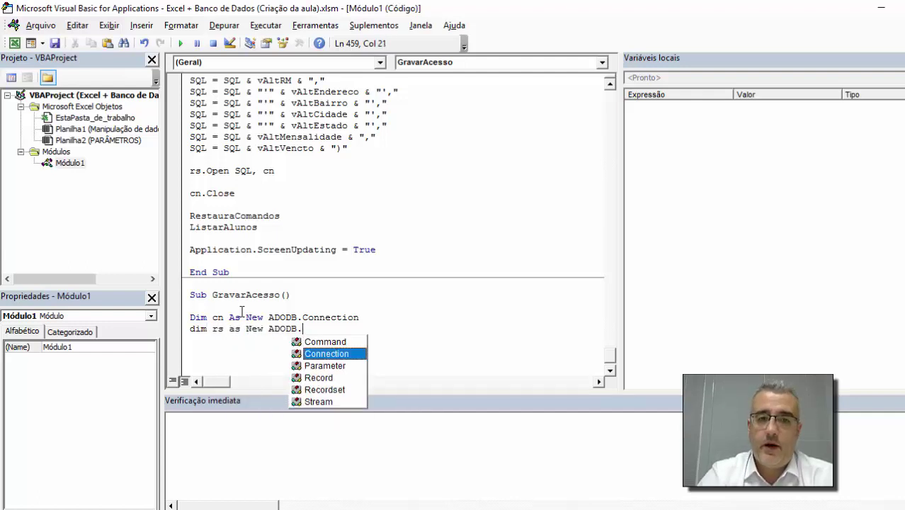
key("Down")
key("Down")
key("Down")
key("Tab")
key("Return")
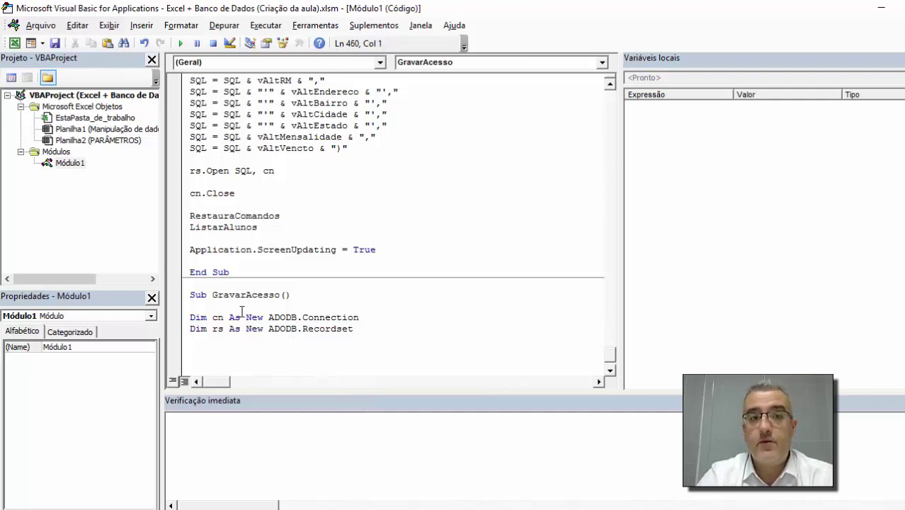
Add Set cn = Nothing and Set rs = Nothing before End Sub
key("Down")
key("Down")
key("Down")
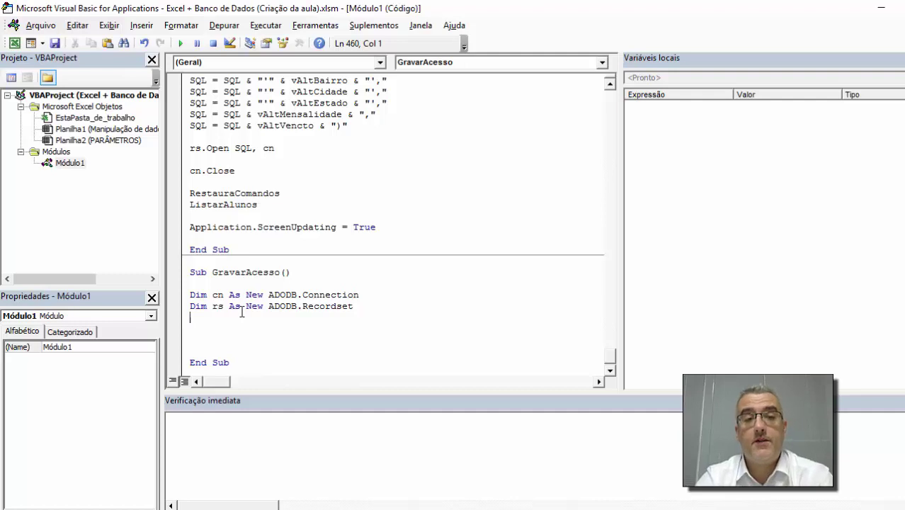
key("Return")
key("BackSpace")
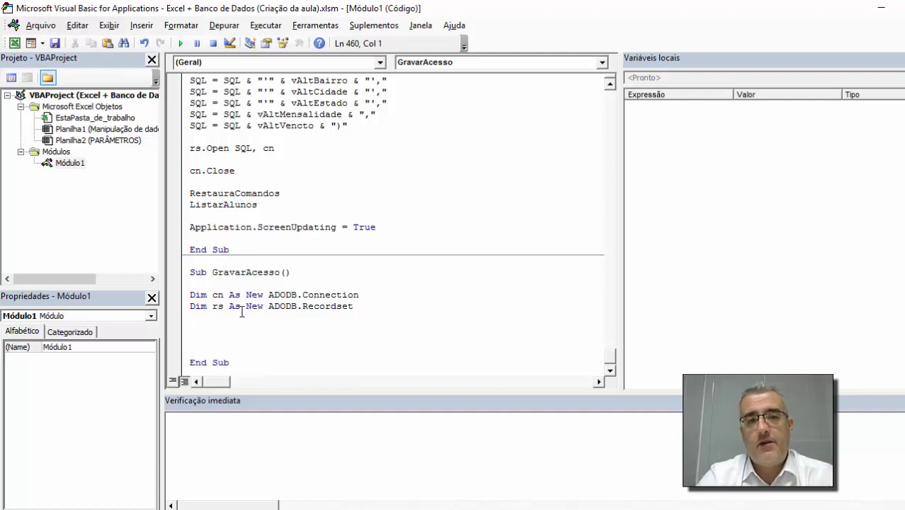
key("Down")
key("Down")
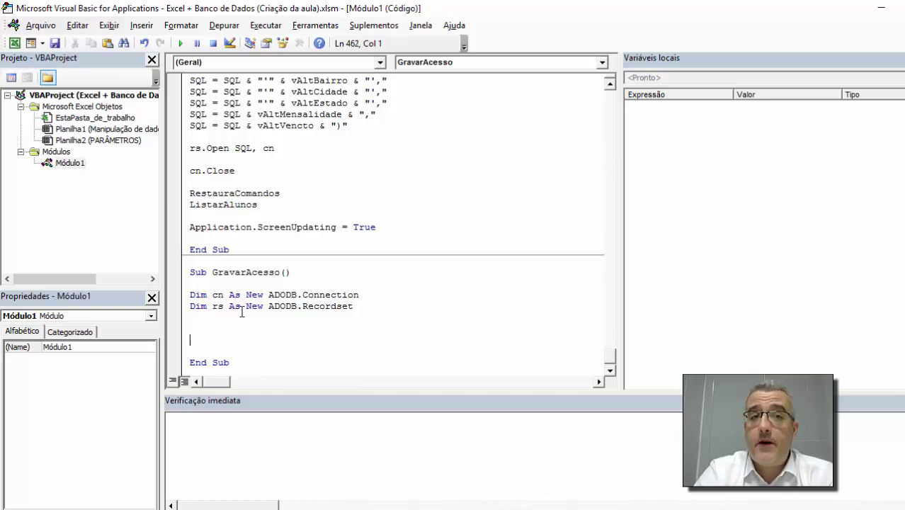
type("se")
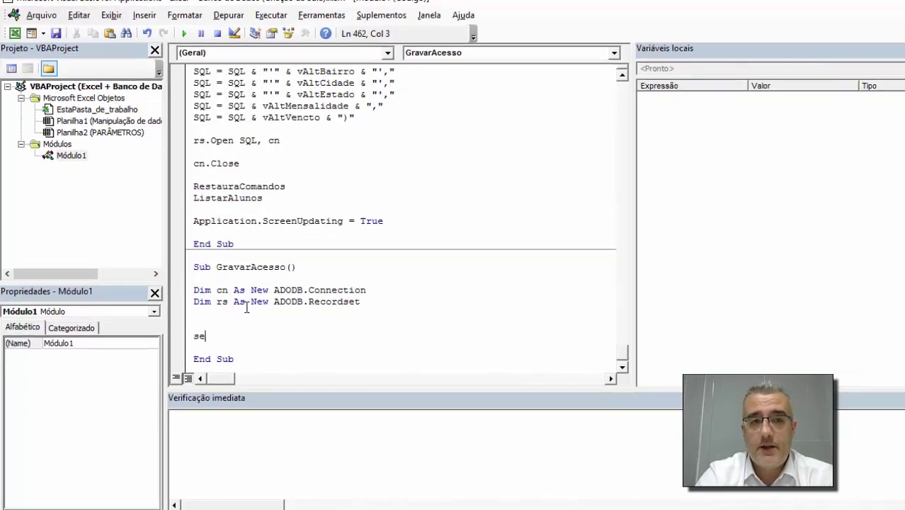
type("t cn = nothi")
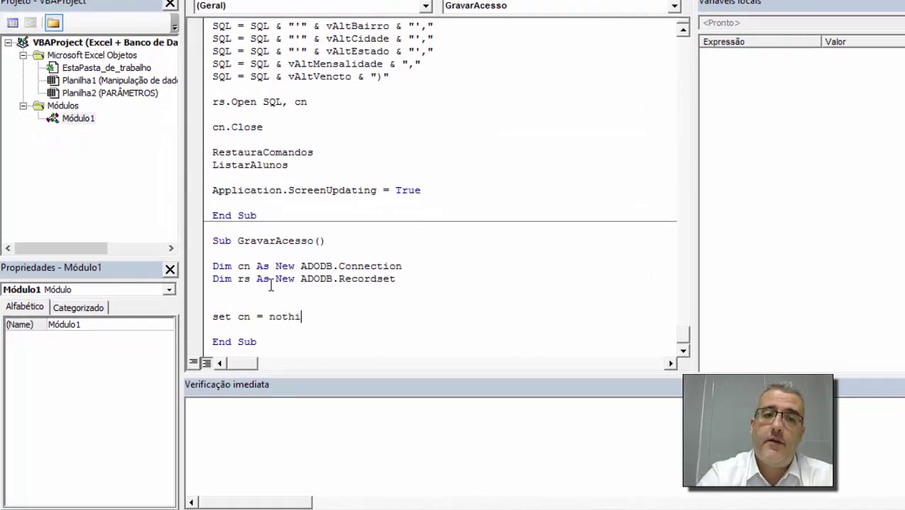
type("ng")
key("Return")
type("s")
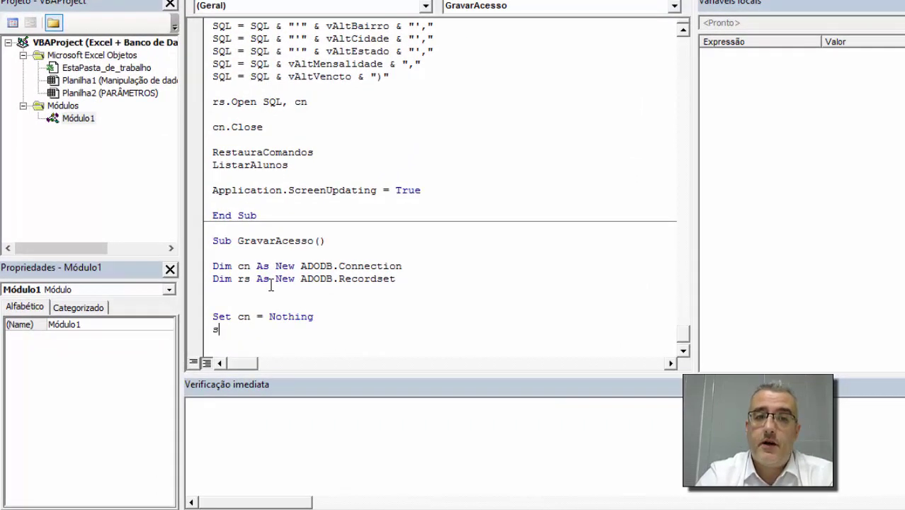
type("et rs = ")
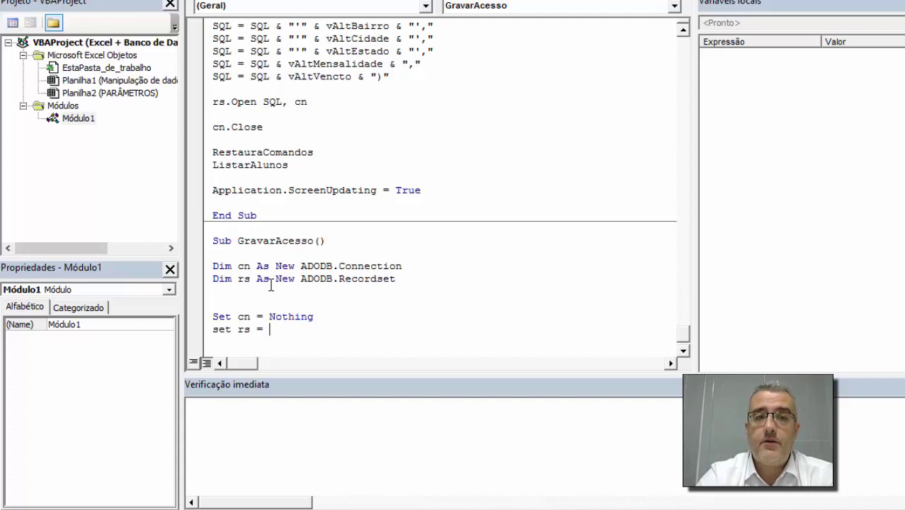
type("ne")
type("thin")
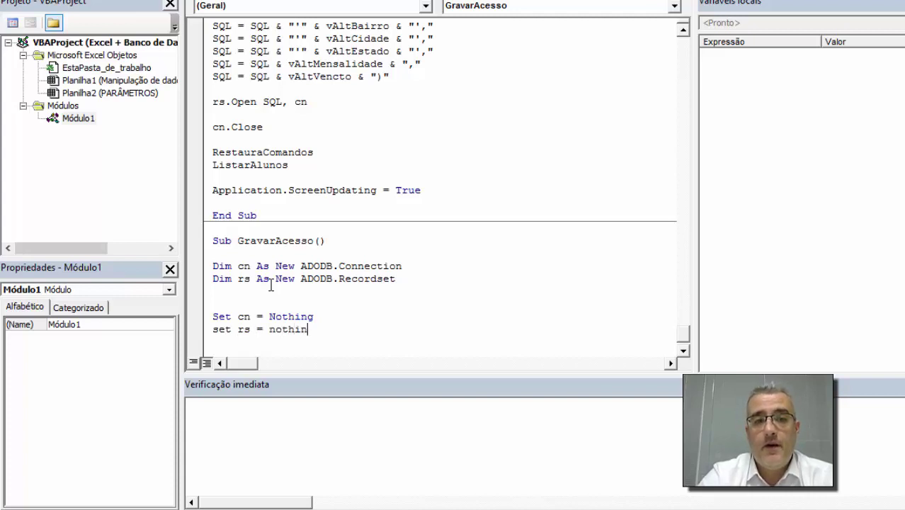
type("g")
key("Return")
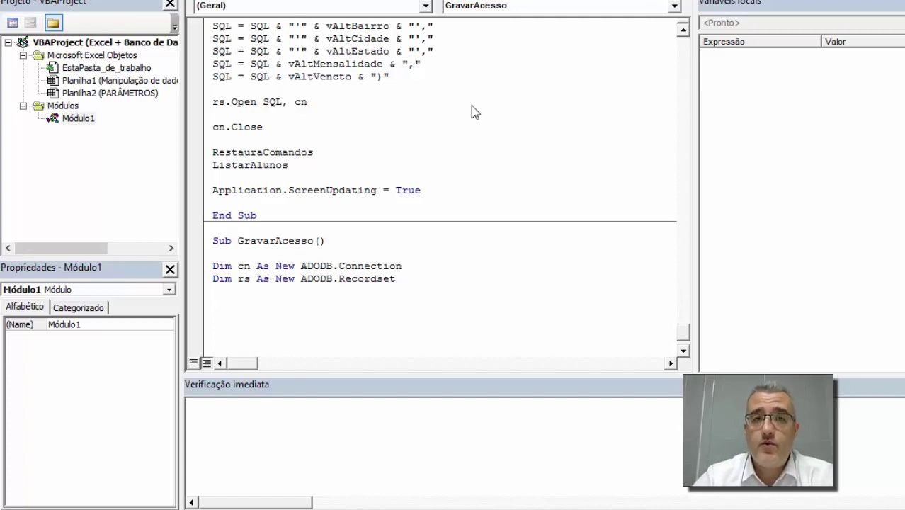
Evaluate ? Environ("username") in the Immediate window to confirm the login, then start a Dim user line
left_click(265, 406)
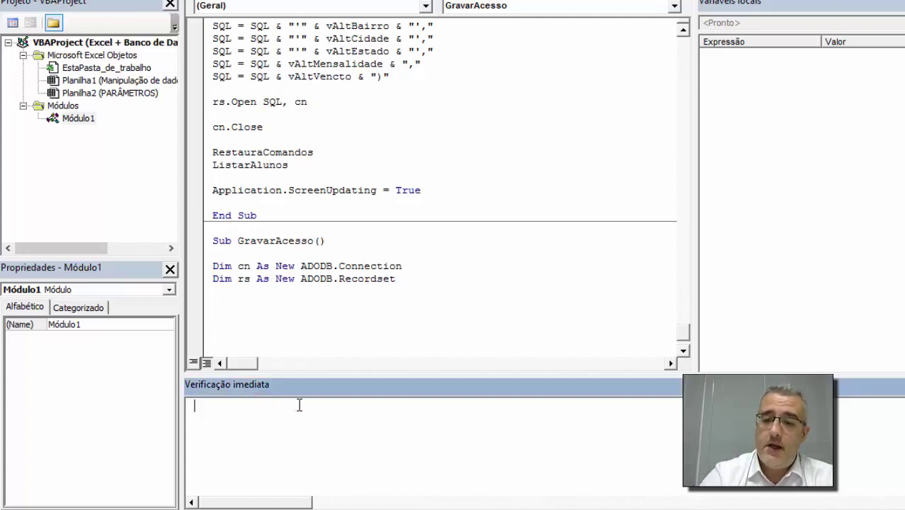
type("? envi")
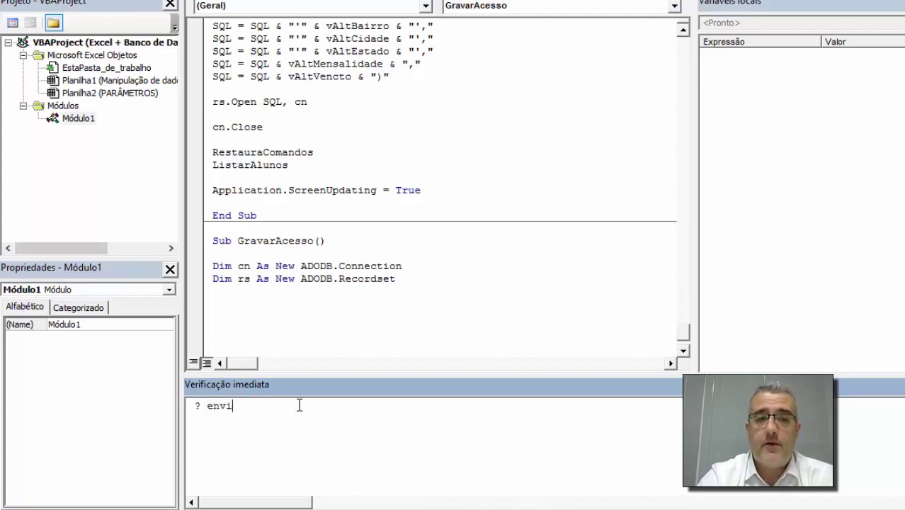
type("ron9")
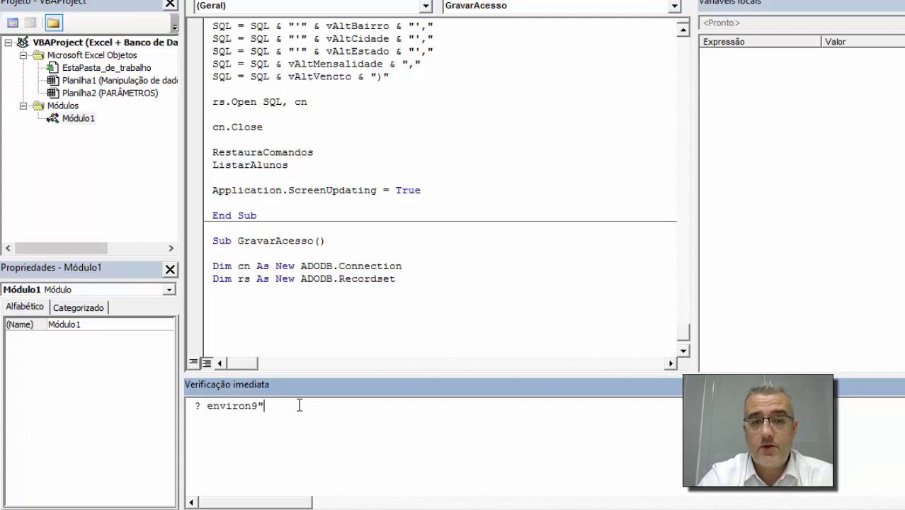
type("(\"us")
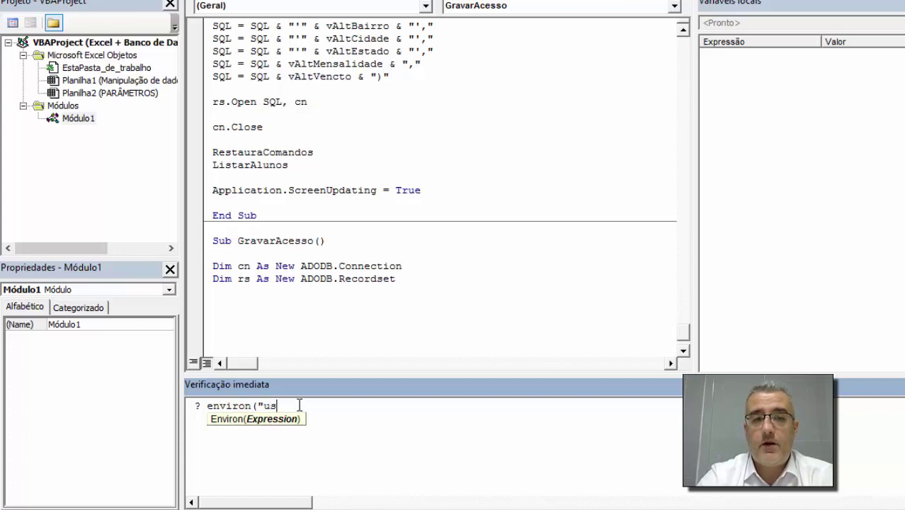
type("ername\")")
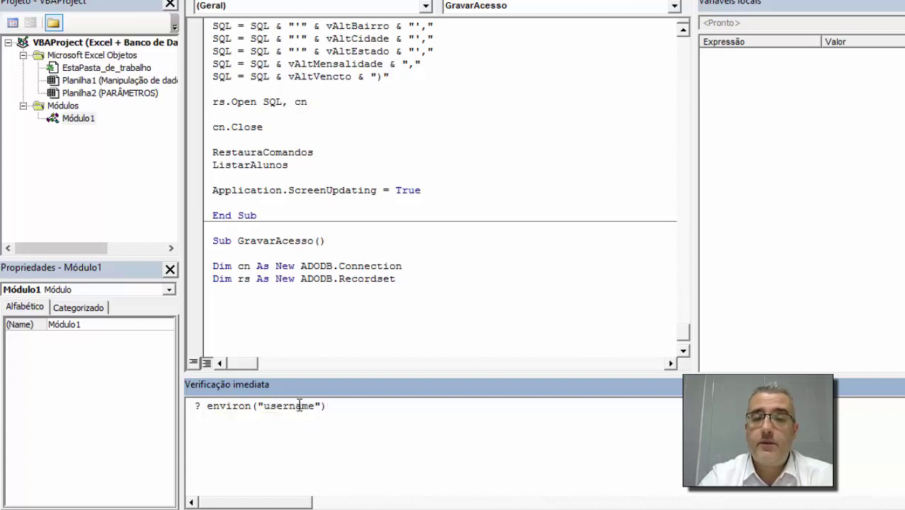
key("Return")
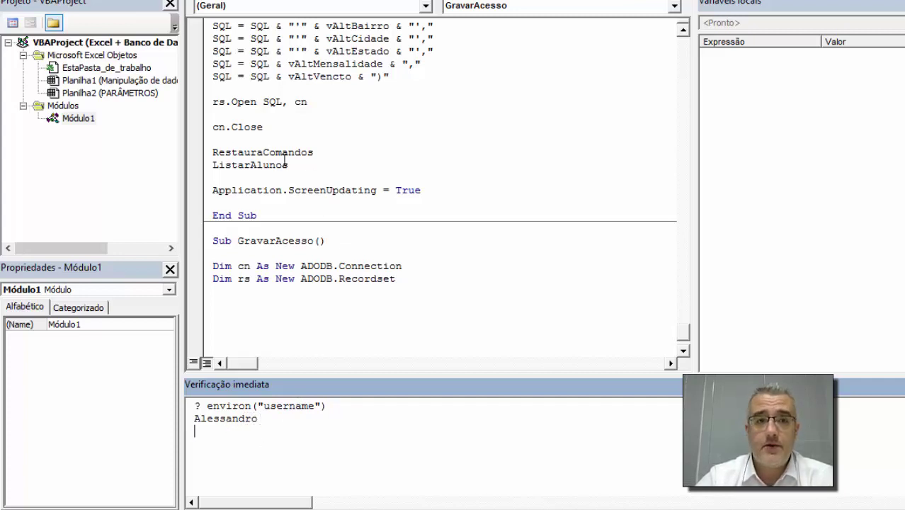
left_click(244, 297)
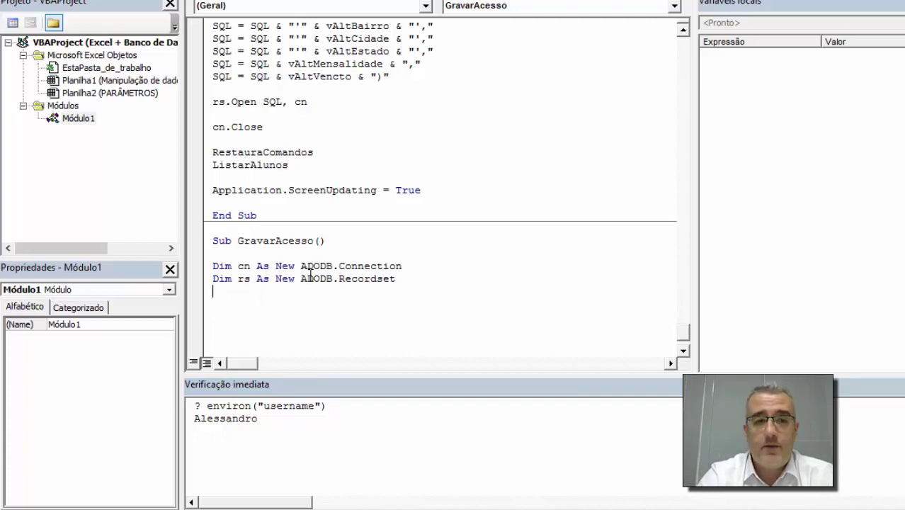
type("Dim us")
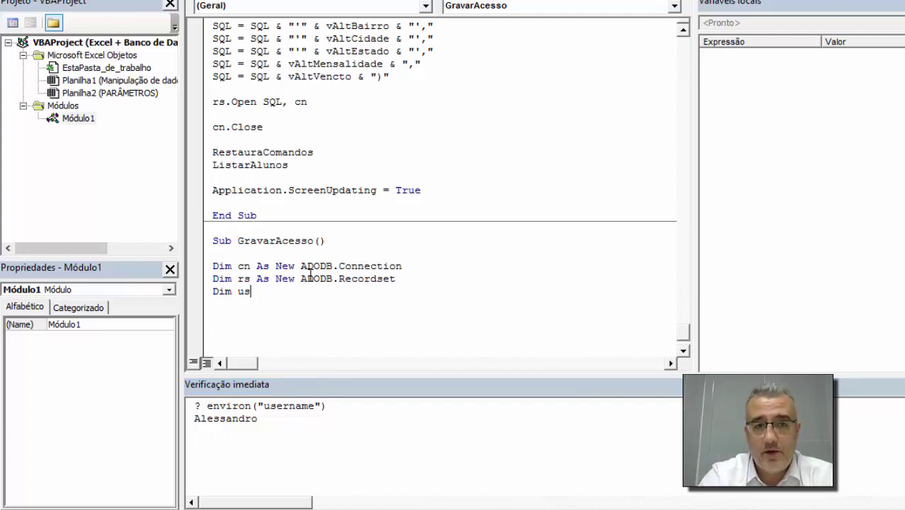
type("er as ne")
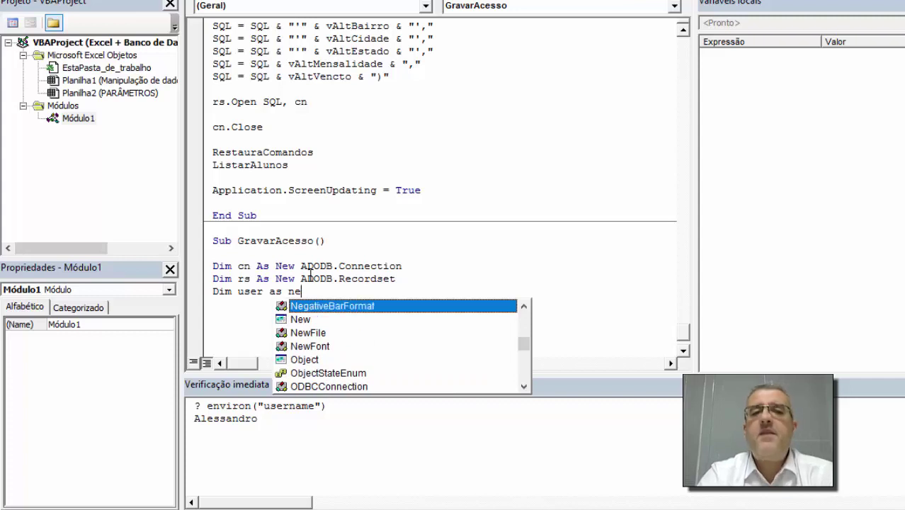
Drop the half-written Dim line and write SQL = "insert into tb" above Set cn = Nothing
key("BackSpace")
key("BackSpace")
key("BackSpace")
key("BackSpace")
key("BackSpace")
key("BackSpace")
key("BackSpace")
key("BackSpace")
key("BackSpace")
key("Return")
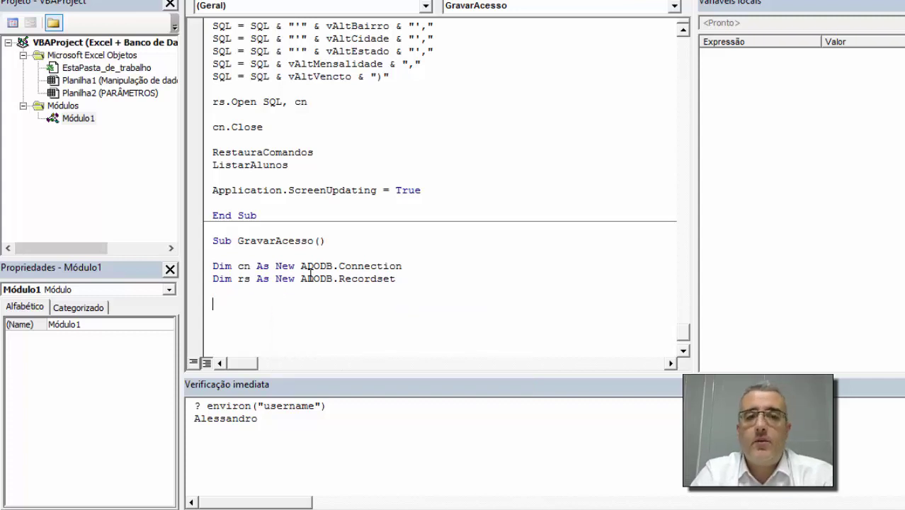
key("Down")
key("Down")
key("Down")
key("Down")
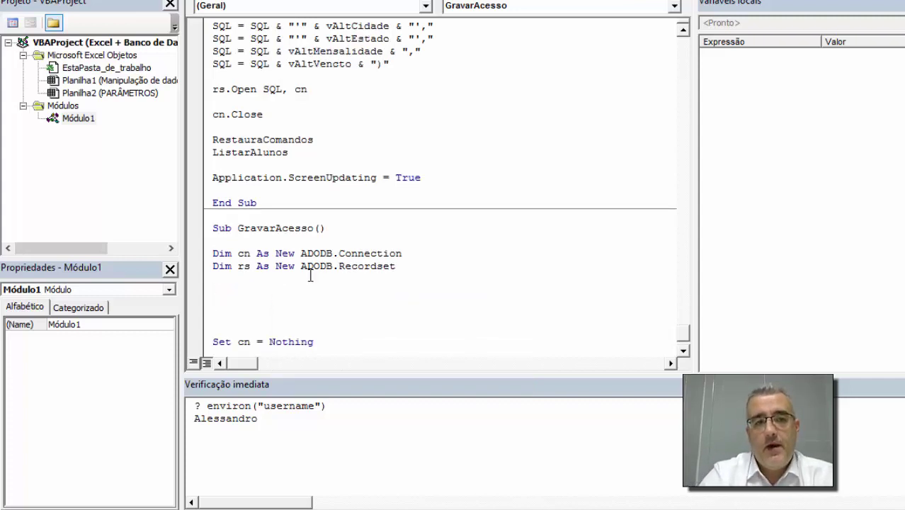
type("SQL ")
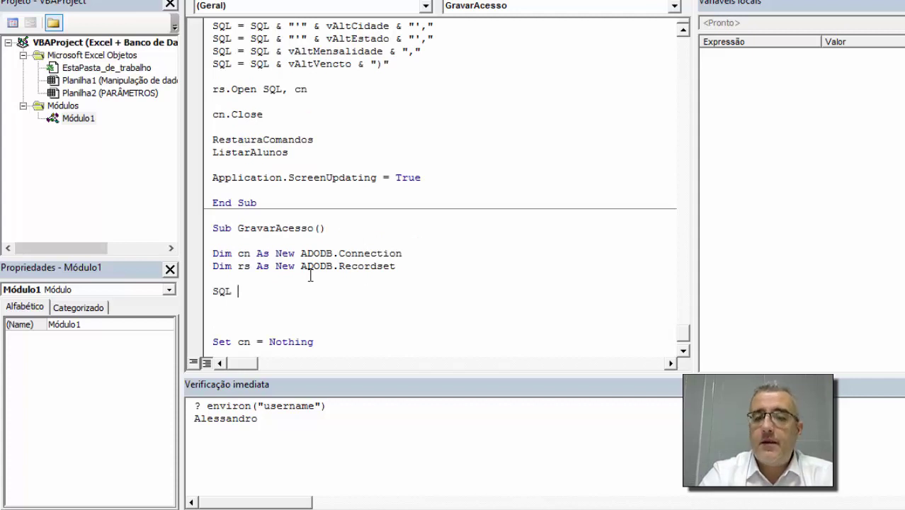
type("= \"")
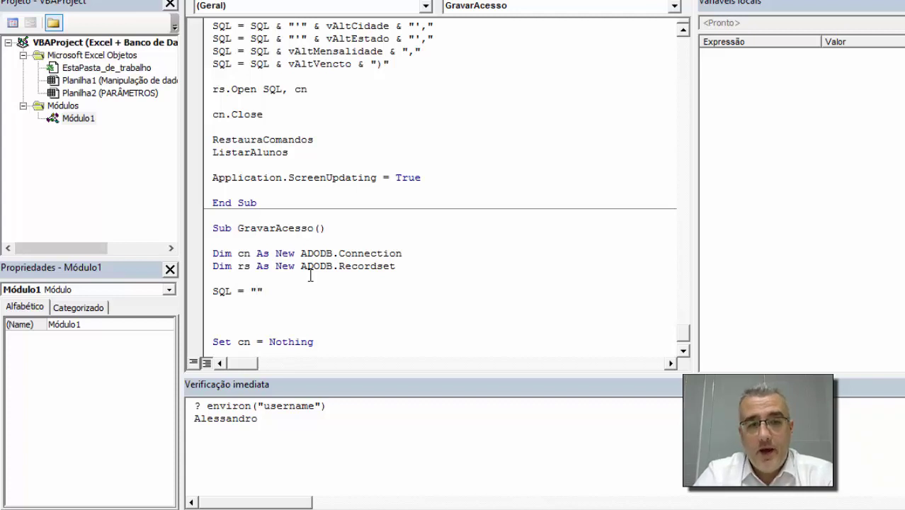
type("ins")
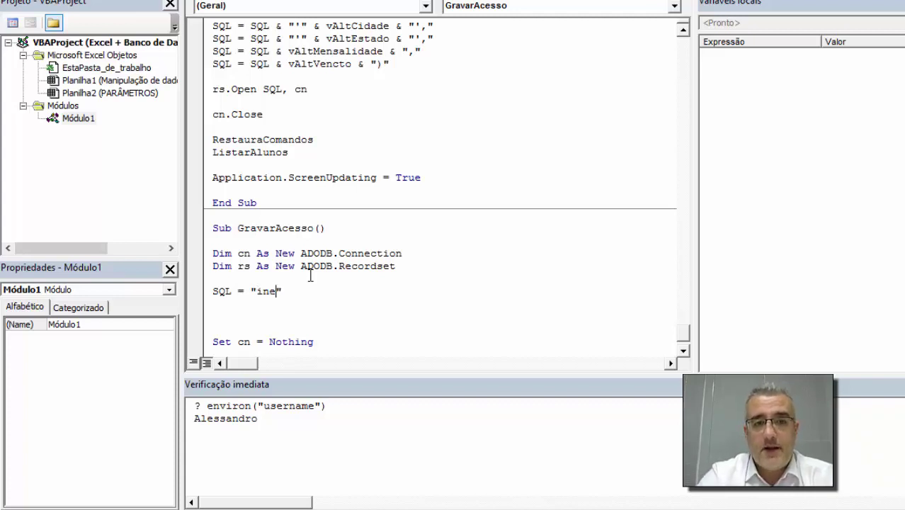
type("ert")
key("BackSpace")
key("BackSpace")
type("rt")
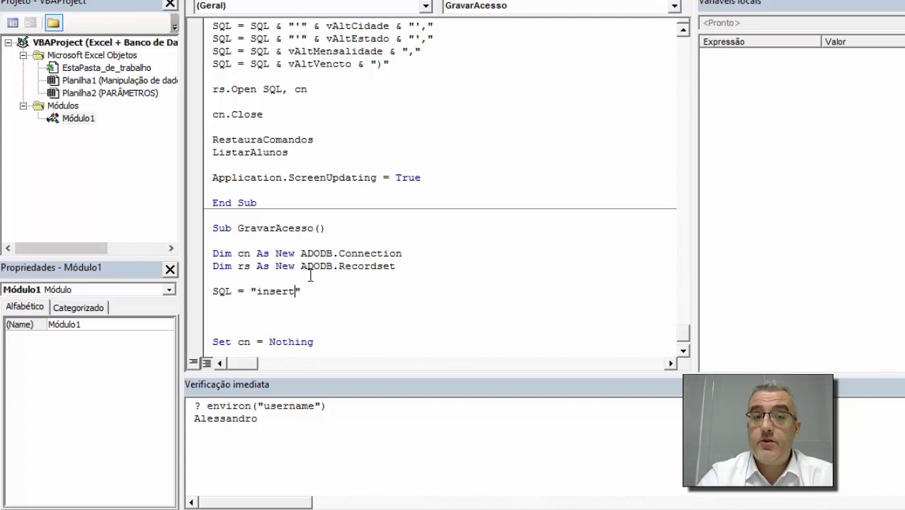
type(" into ")
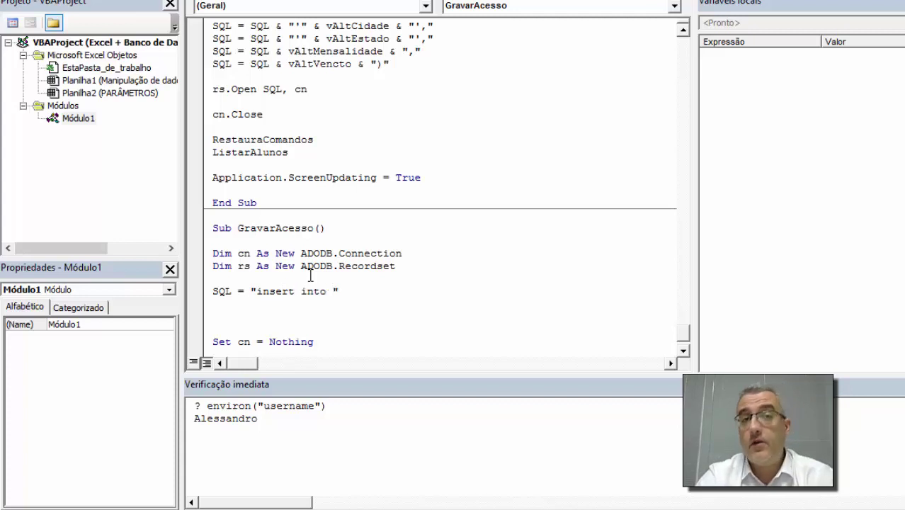
type("tbH")
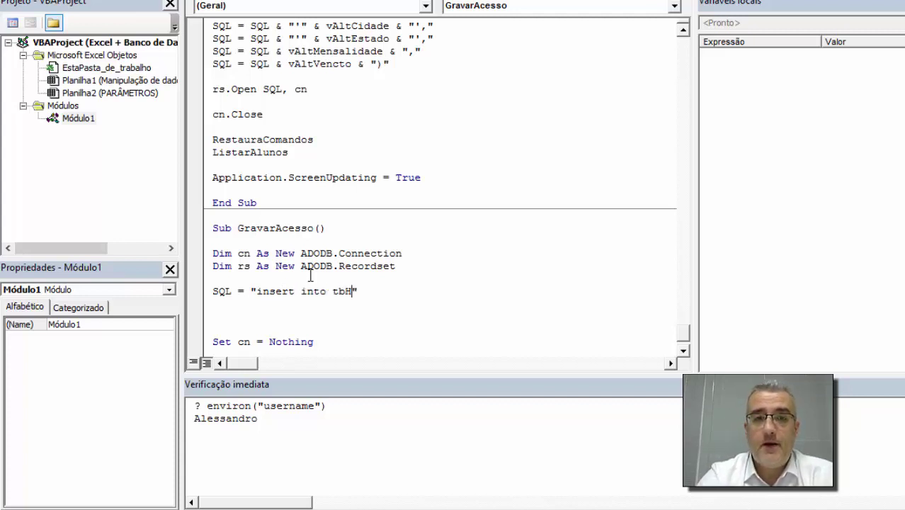
type("ist")
type("órico")
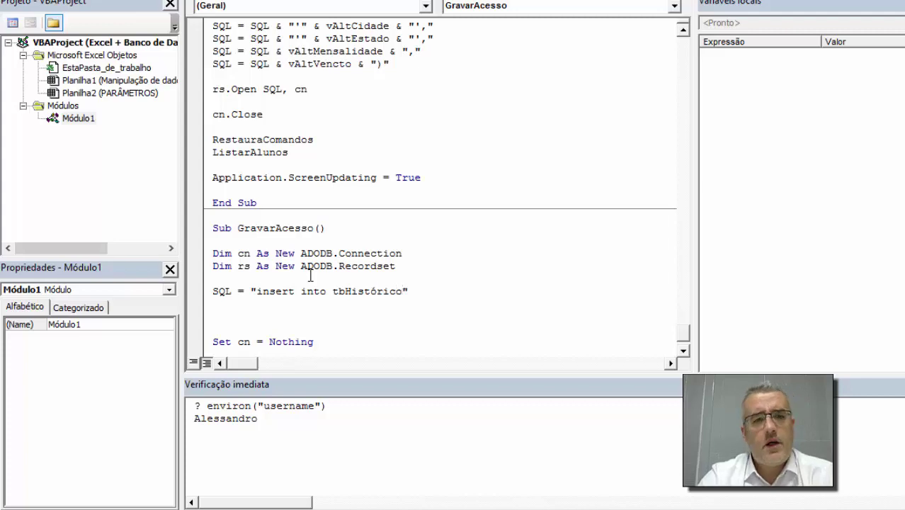
key("BackSpace")
key("BackSpace")
key("BackSpace")
key("BackSpace")
key("BackSpace")
key("BackSpace")
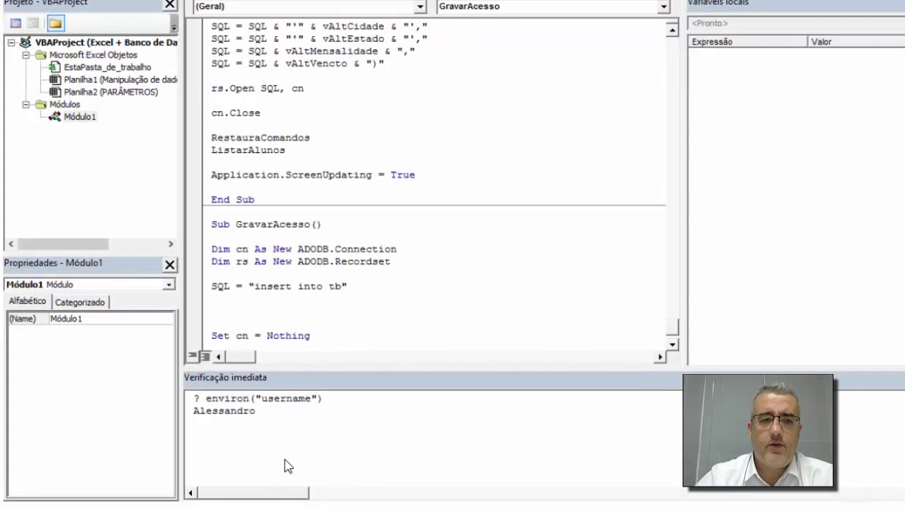
Open bdAlunos.accdb and rename the tbHistórico table to tbAcesso, then return to the VBA editor
double_click(213, 123)
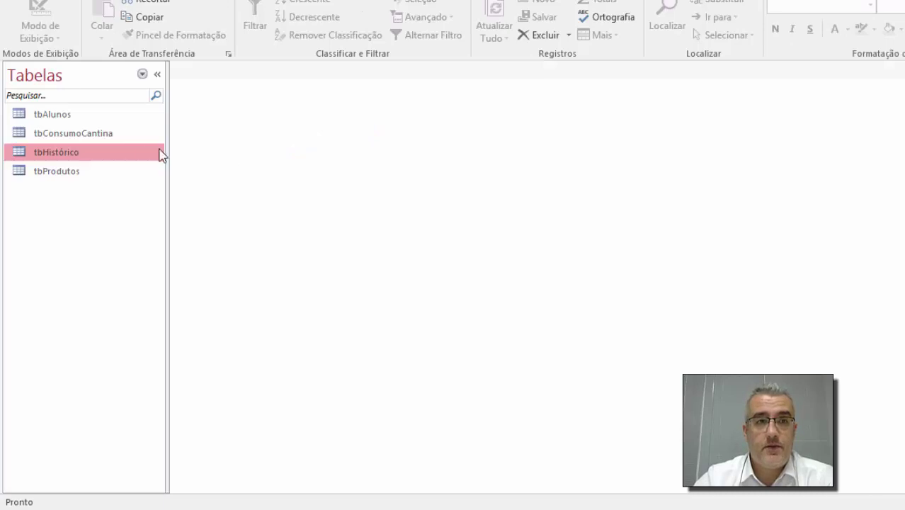
left_click(72, 153)
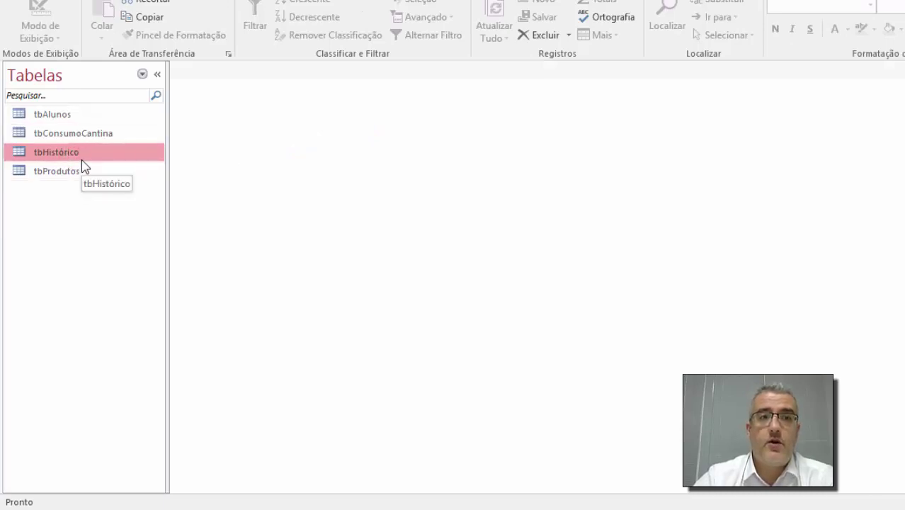
left_click_drag(85, 154, 42, 155)
type("Acesso")
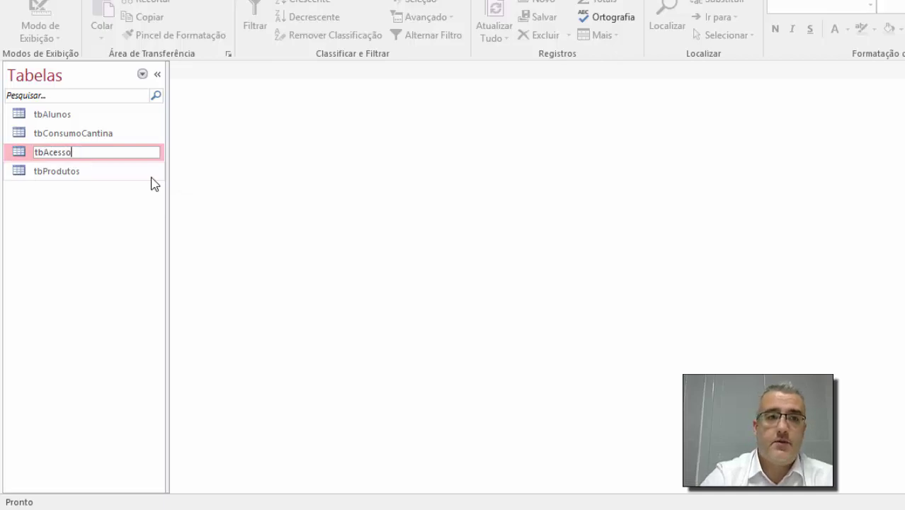
key("Return")
key("alt+Tab")
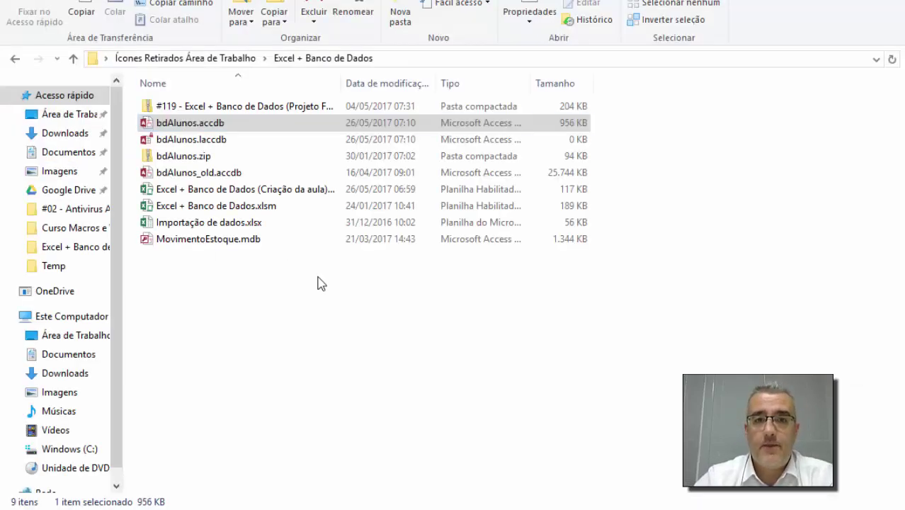
key("alt+Tab")
key("alt+Tab")
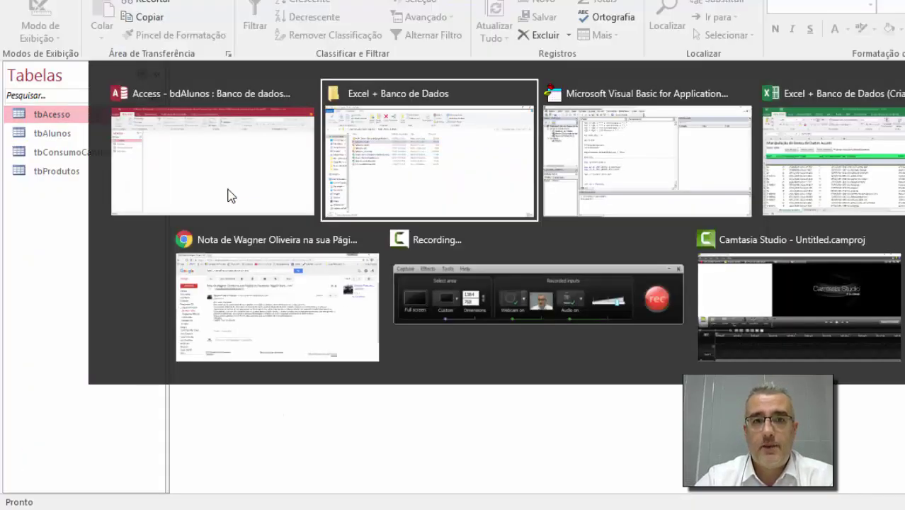
key("alt+Tab")
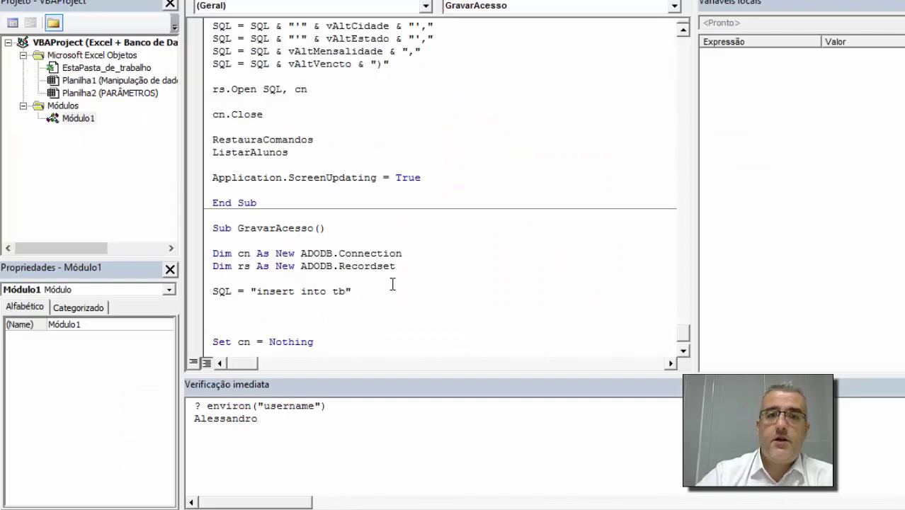
Complete the table name as tbAcesso and begin the continuation line sql = sql & "(
type("Acesso")
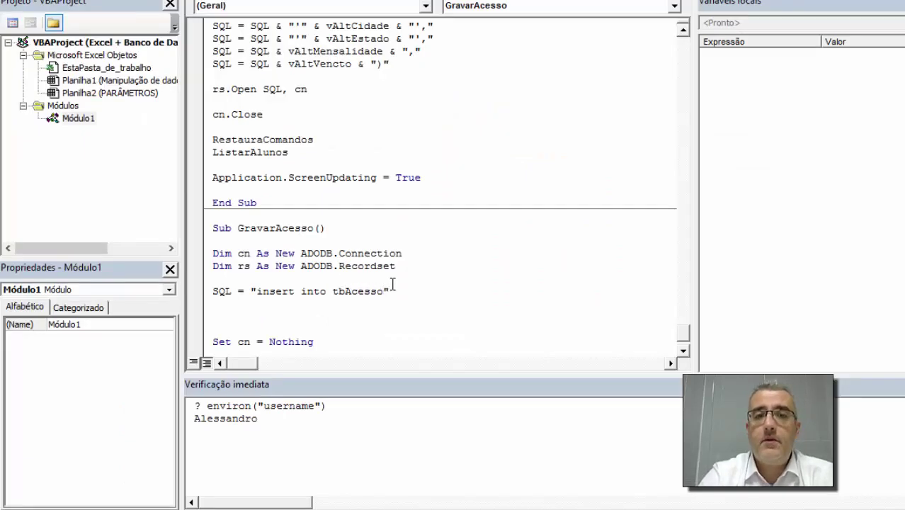
key("ctrl+z")
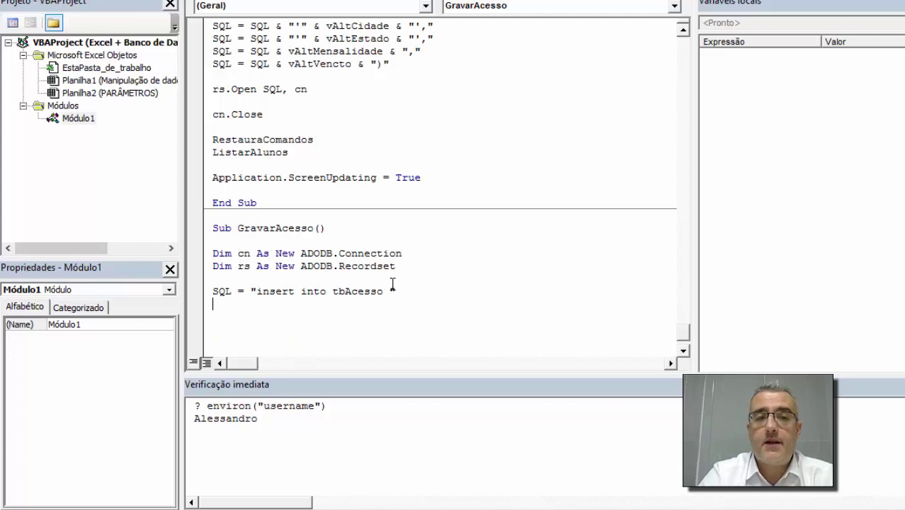
type("sql = sq")
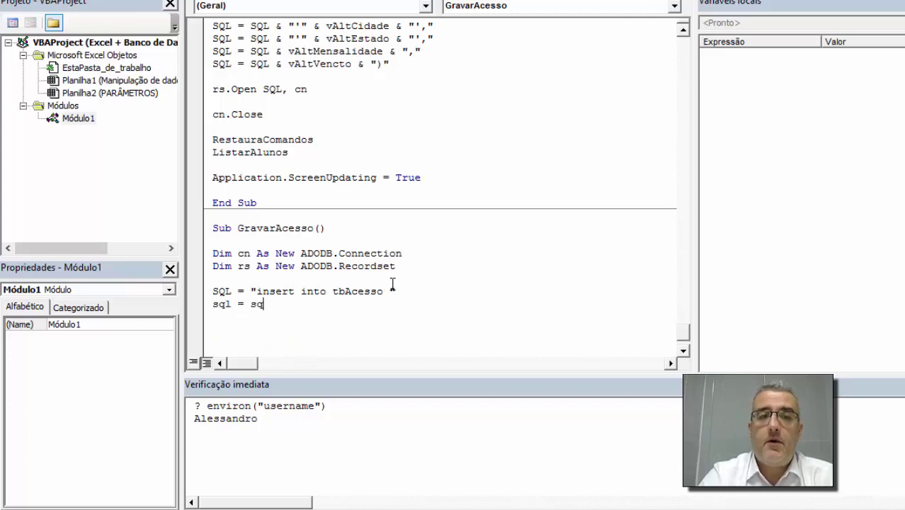
type("l & \"")
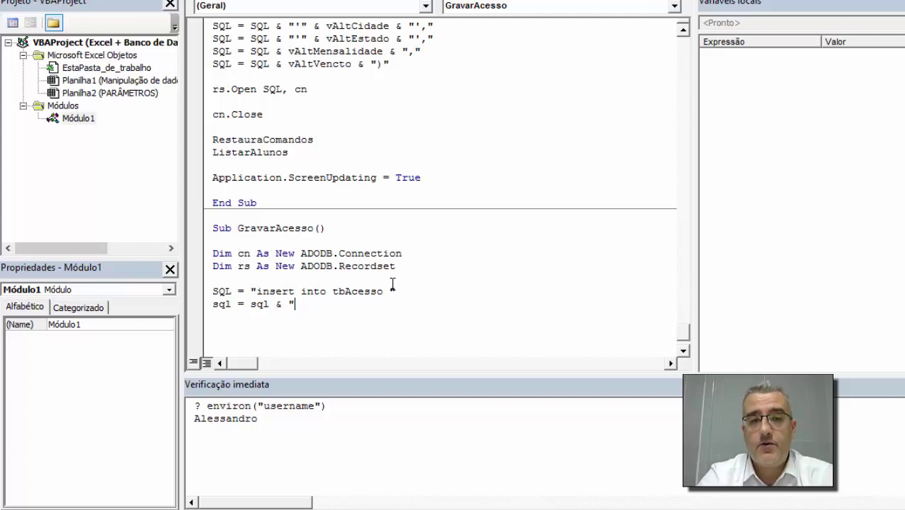
type("(")
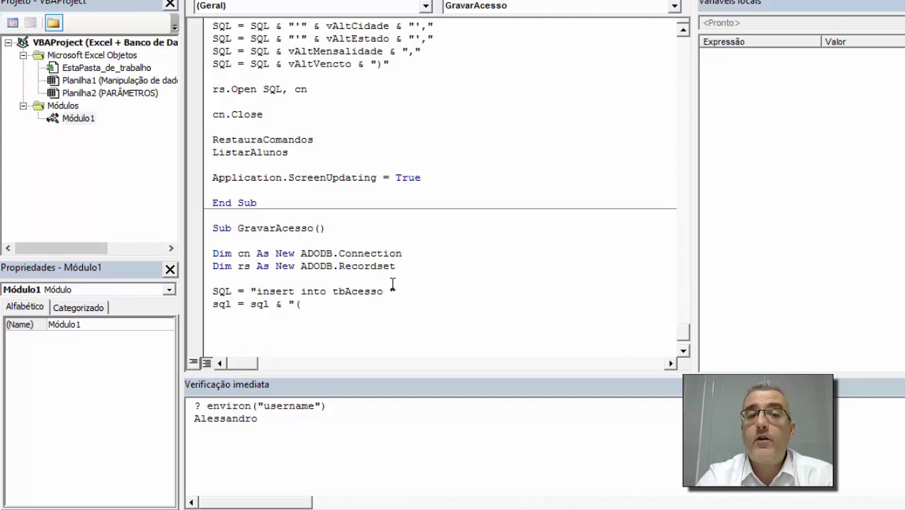
key("alt+Tab")
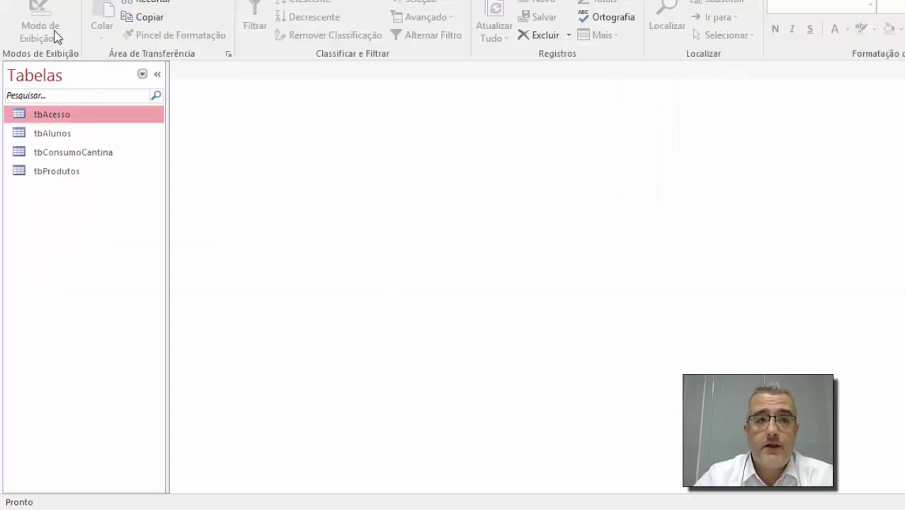
Open the tbAcesso table of bdAlunos in Modo Design
left_click(41, 122)
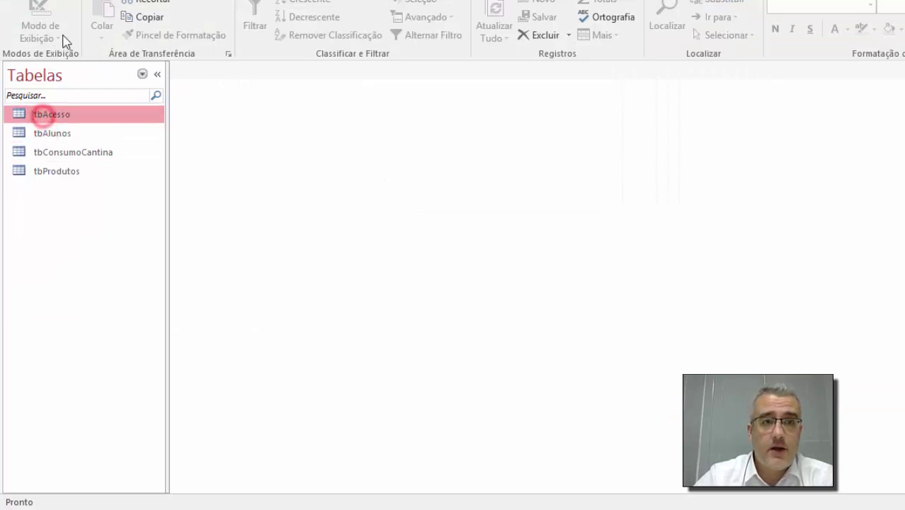
key("alt+Tab")
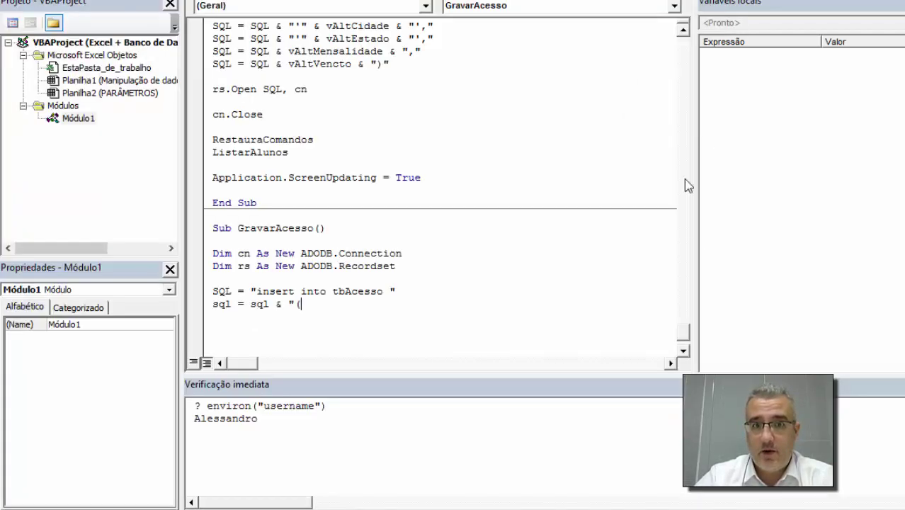
key("alt+Tab")
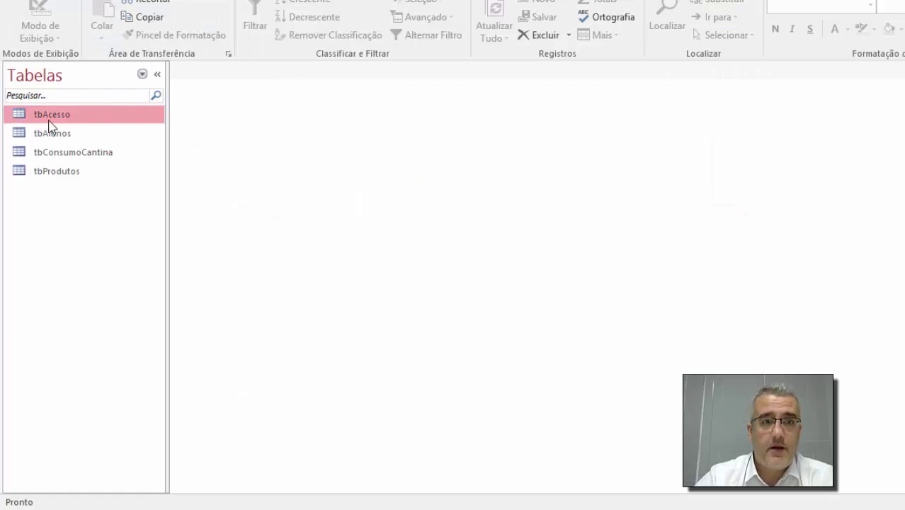
right_click(47, 120)
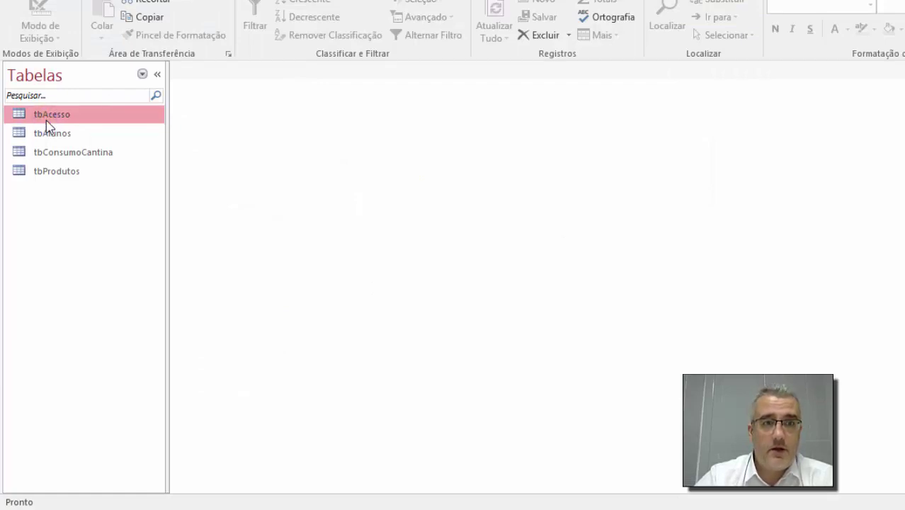
left_click(119, 149)
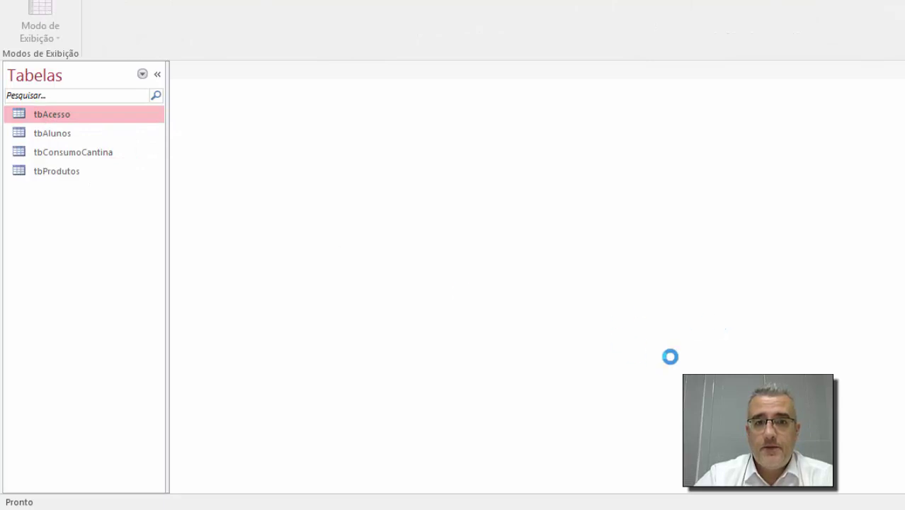
Append the field list (Código, Login, DataeHora) and a " values " line to the insert SQL
key("alt+Tab")
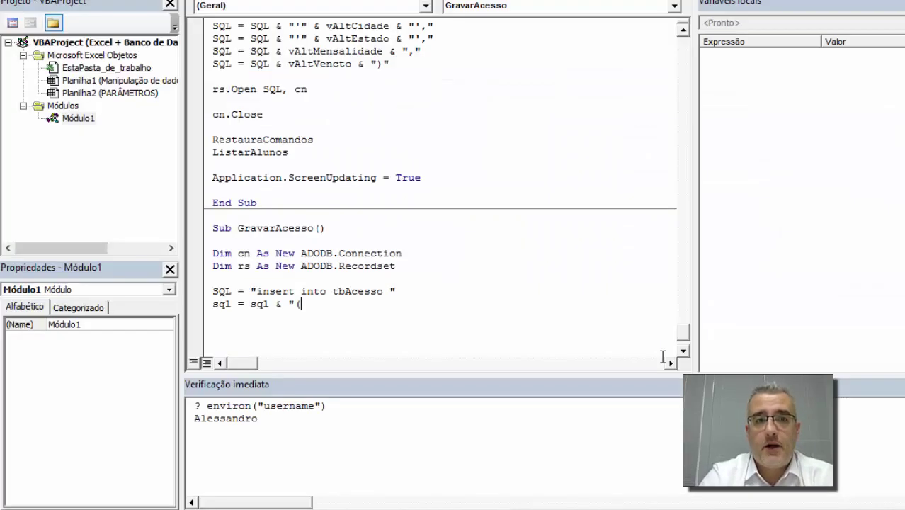
type("Código,")
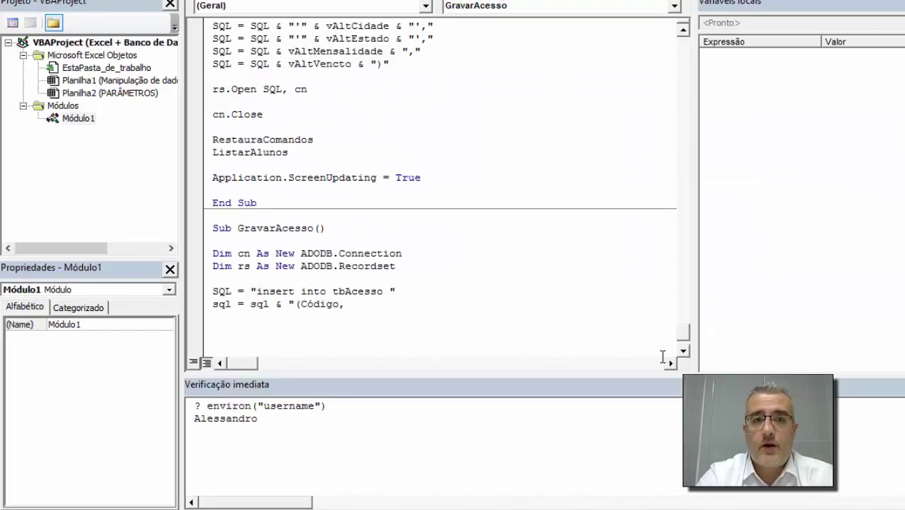
key("alt+Tab")
key("alt+Tab")
type("Login,")
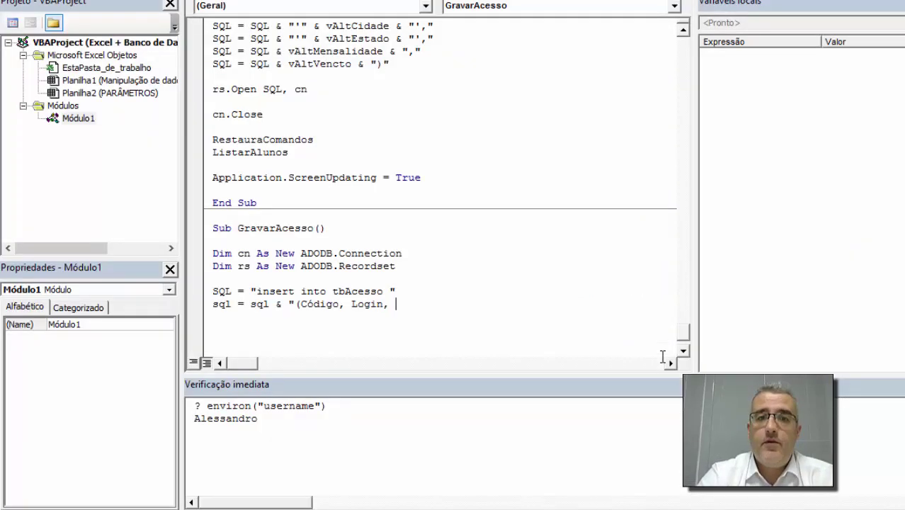
key("alt+Tab")
key("alt+Tab")
type("D")
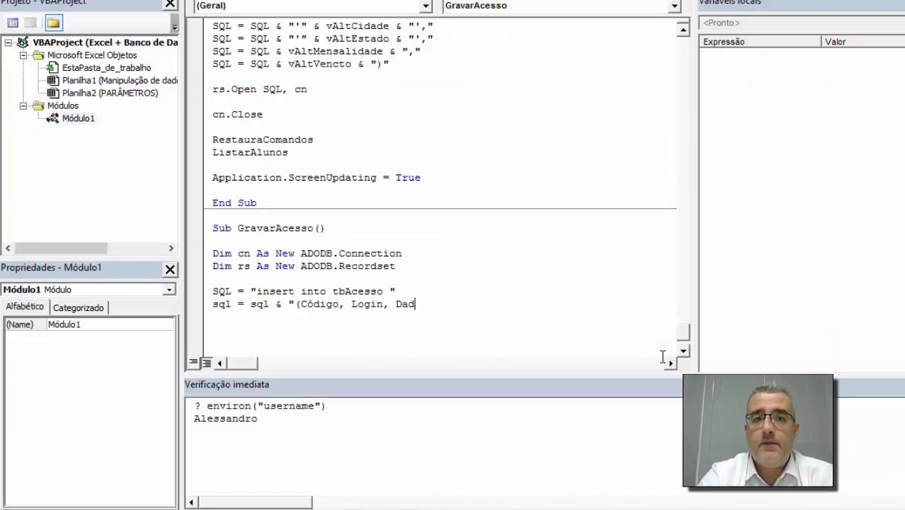
key("BackSpace")
type("taeHora)")
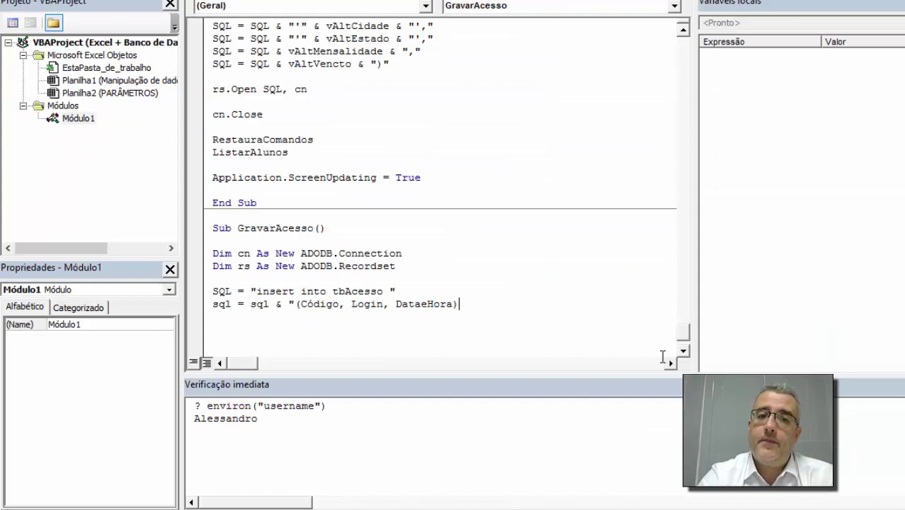
type("\"")
key("Return")
type("sql = sq")
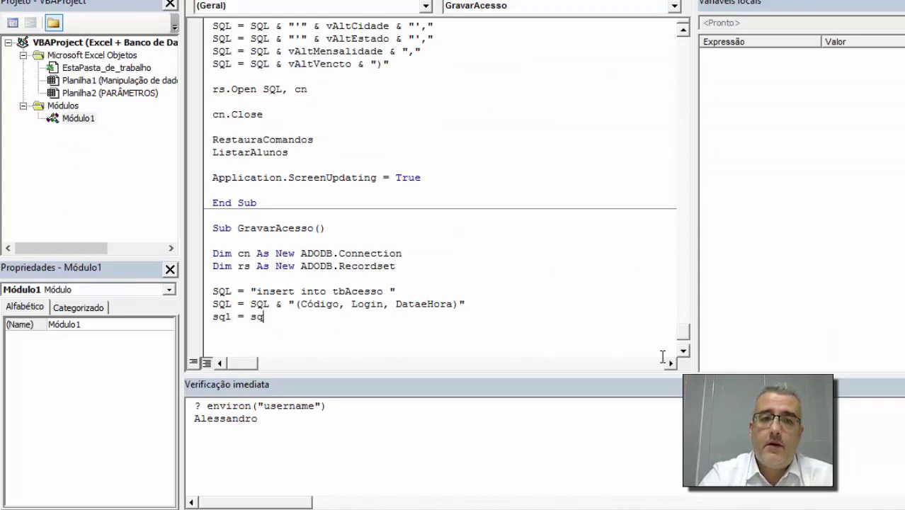
type("l & ")
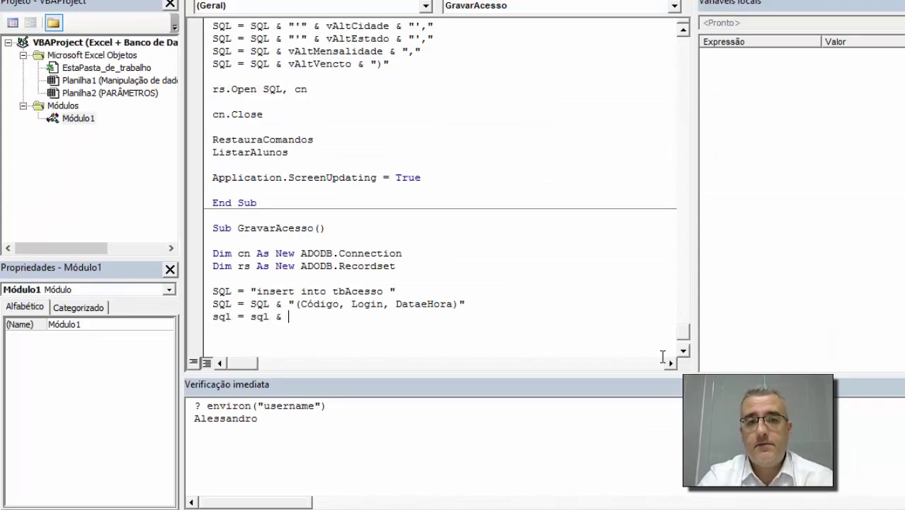
type("\" v")
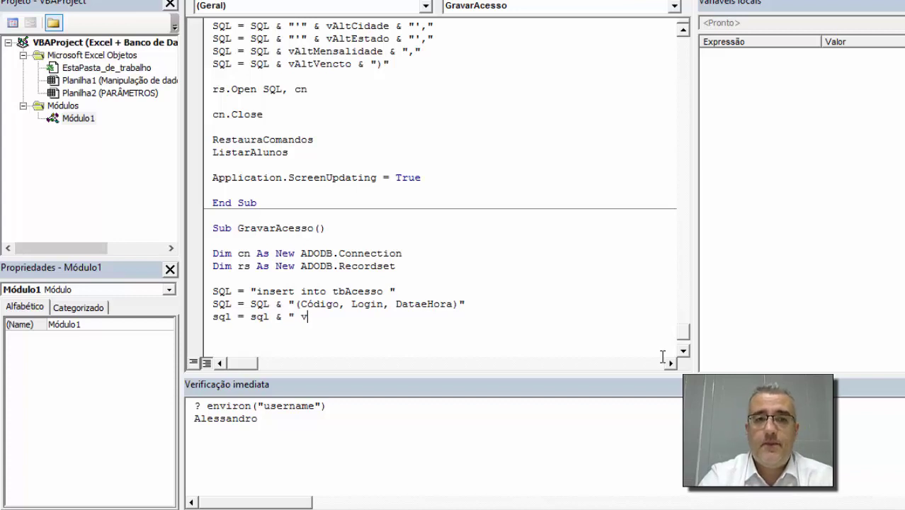
type("alue")
key("BackSpace")
key("BackSpace")
key("BackSpace")
type("alue")
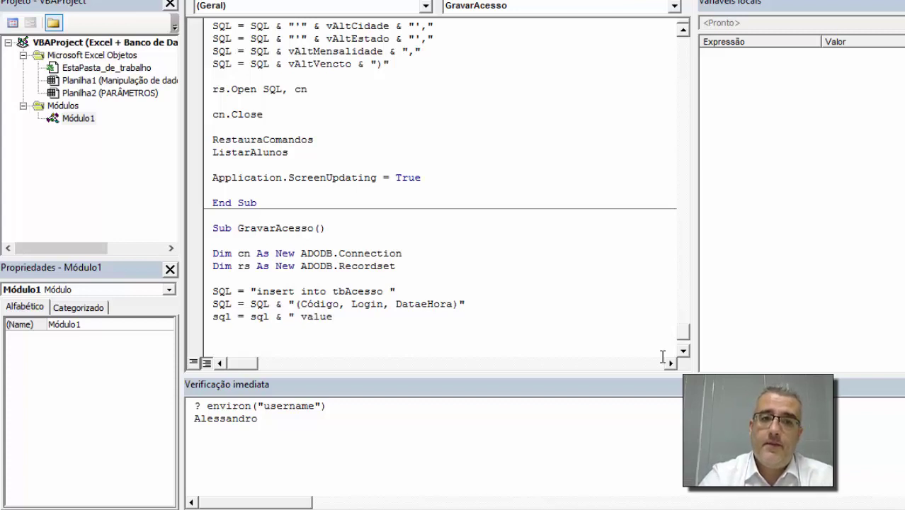
type("s \"")
key("Return")
type("sq")
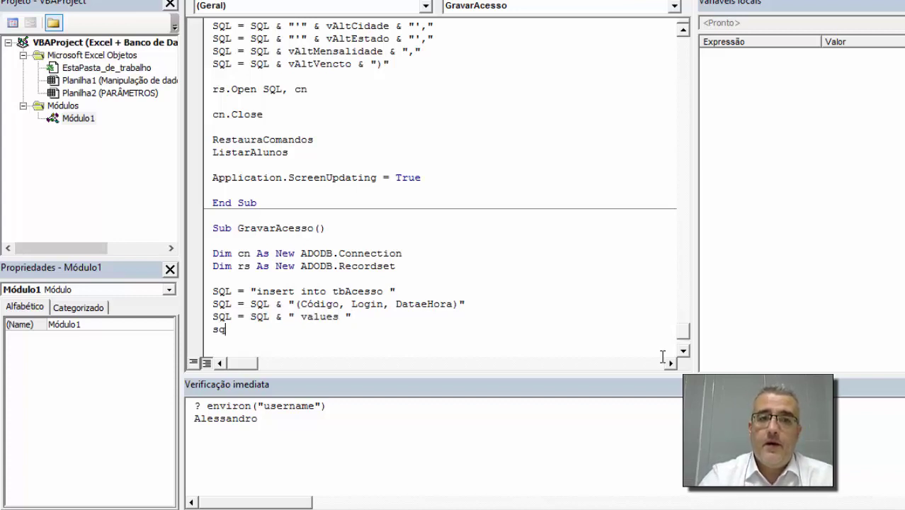
type("l = sq")
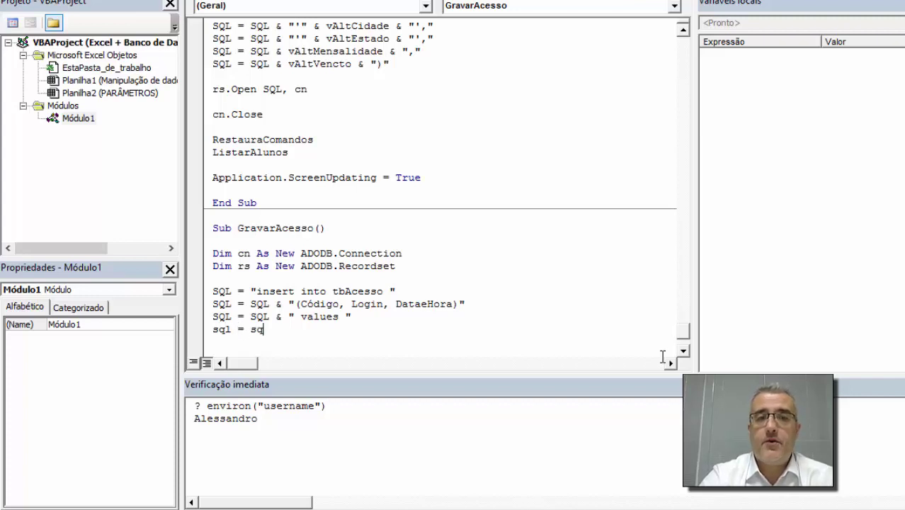
type("l & \"")
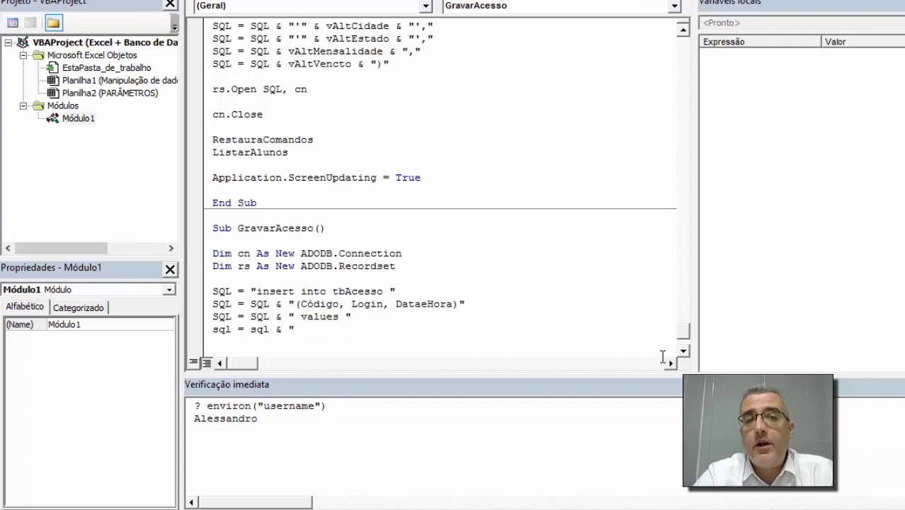
Declare Dim ProxCod As Long with the other declarations and open blank space above the SQL lines
key("Up")
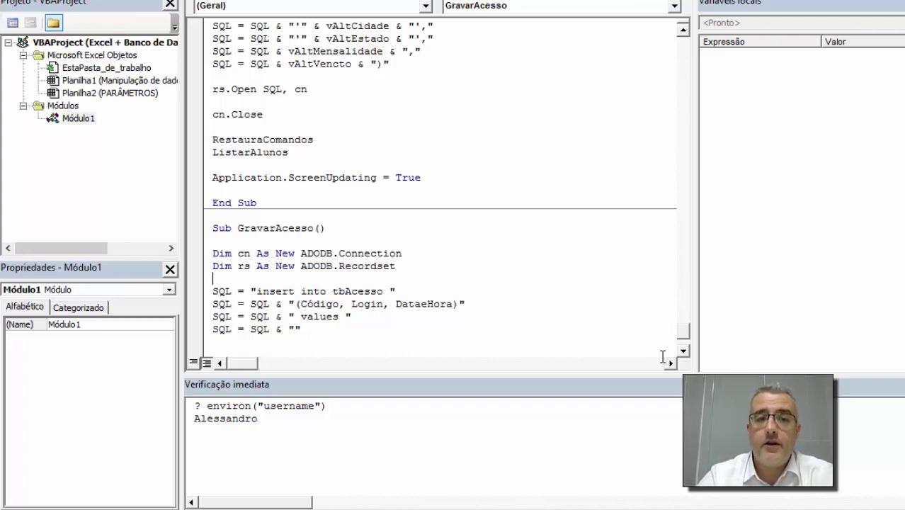
type("Di")
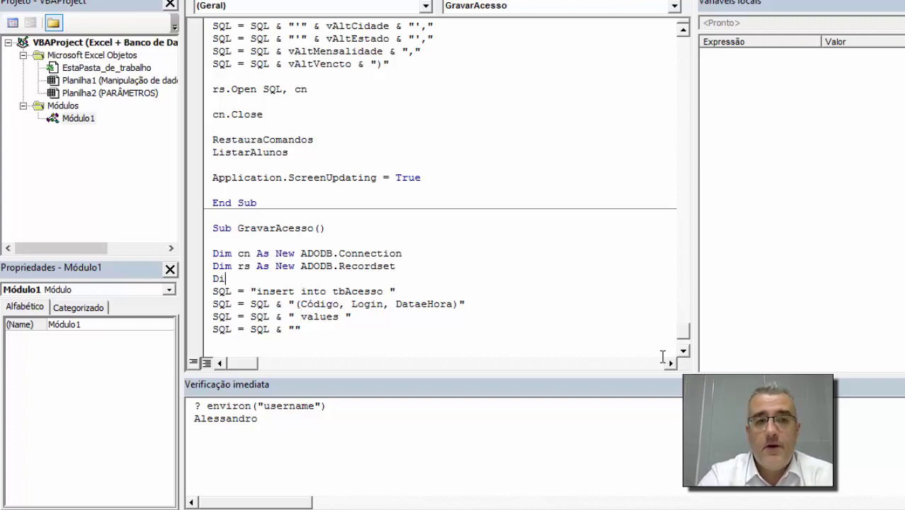
type("m ProxCo")
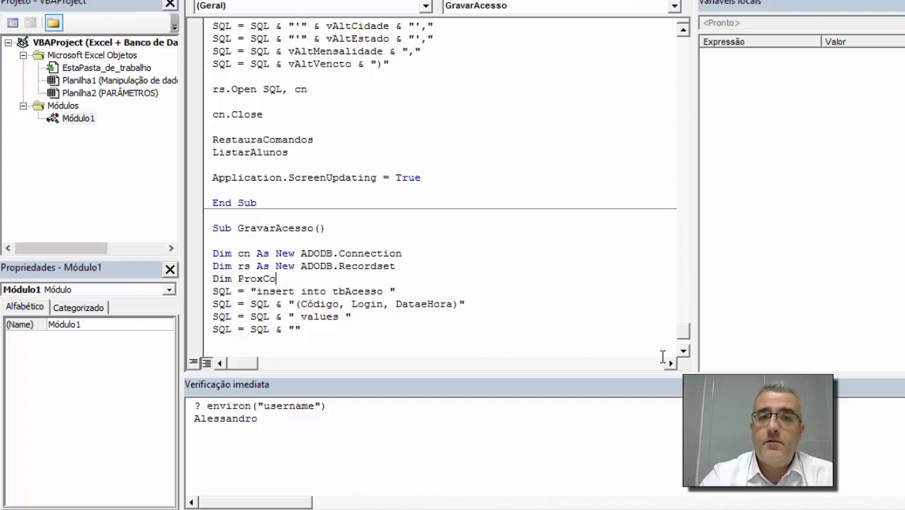
type("d as Lo")
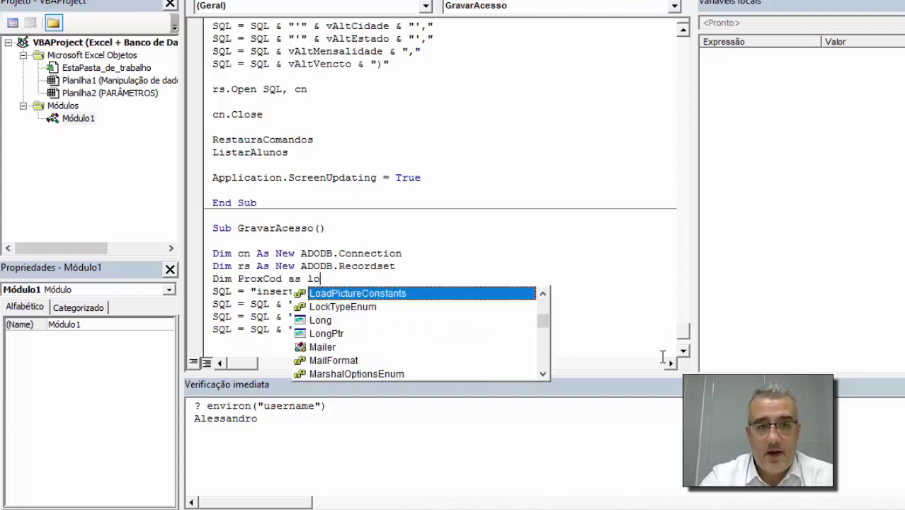
type("ng")
key("Return")
key("Down")
key("Down")
key("Down")
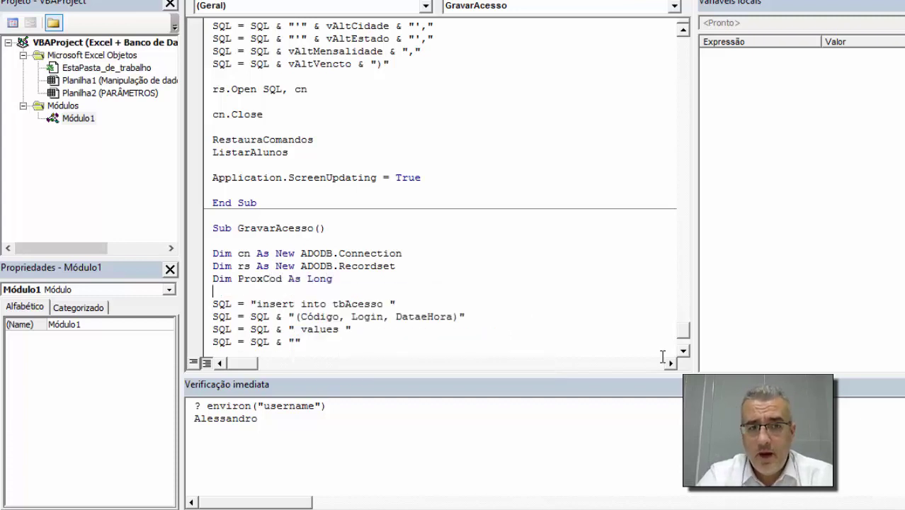
key("BackSpace")
key("BackSpace")
key("BackSpace")
key("BackSpace")
key("BackSpace")
key("BackSpace")
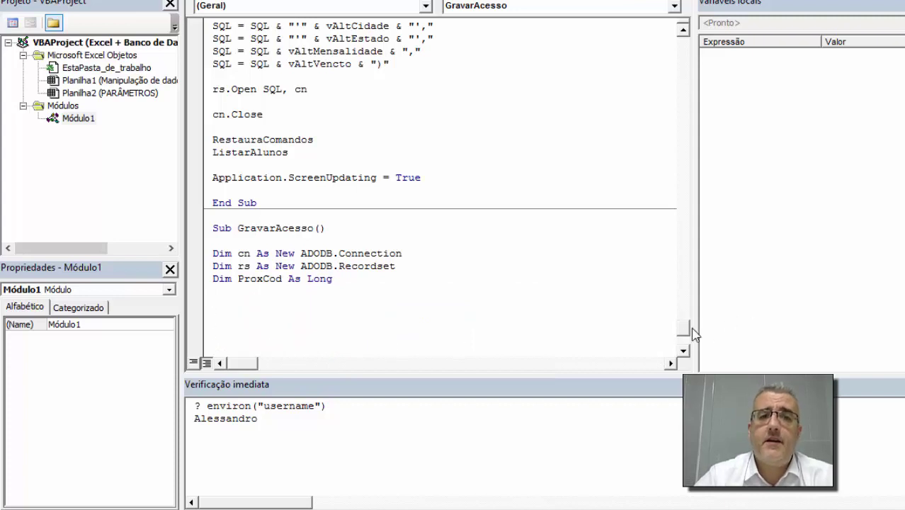
scroll(514, 276, "down", 3)
scroll(514, 275, "down", 1)
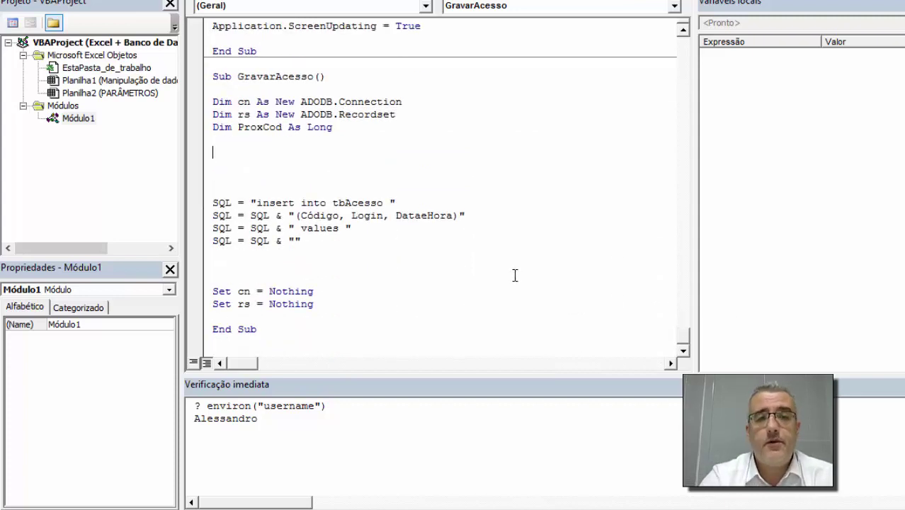
Set SQL to "select max(código) + 1 from tbacesso" and add cn.Open ConexaoDB below it
type("SQL = ")
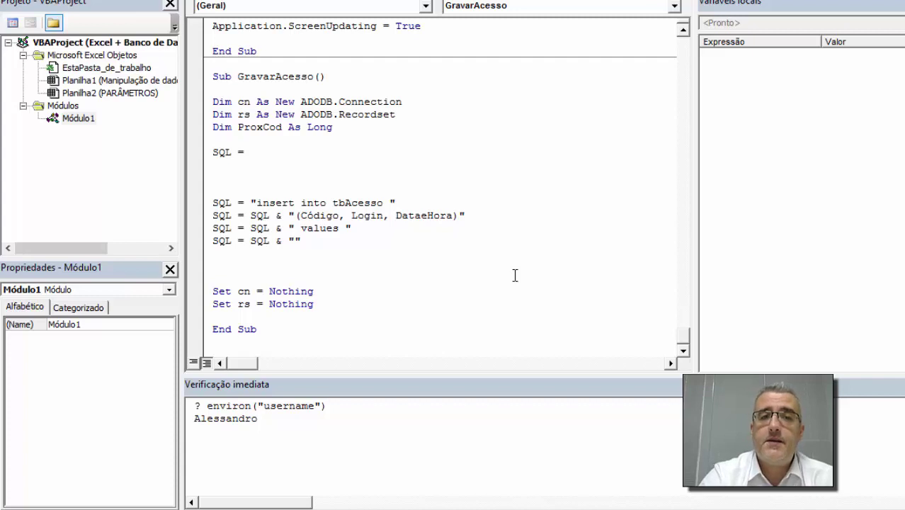
type("\"select")
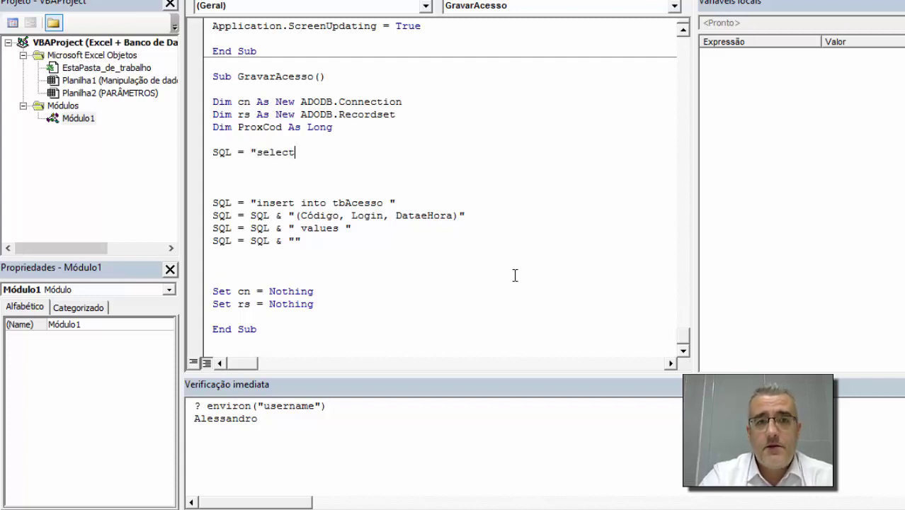
type(" max(")
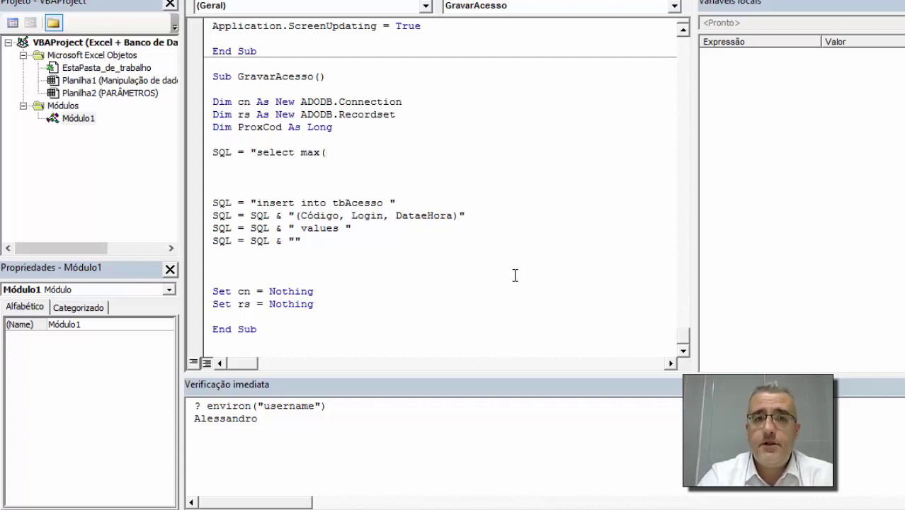
type("código) + 1")
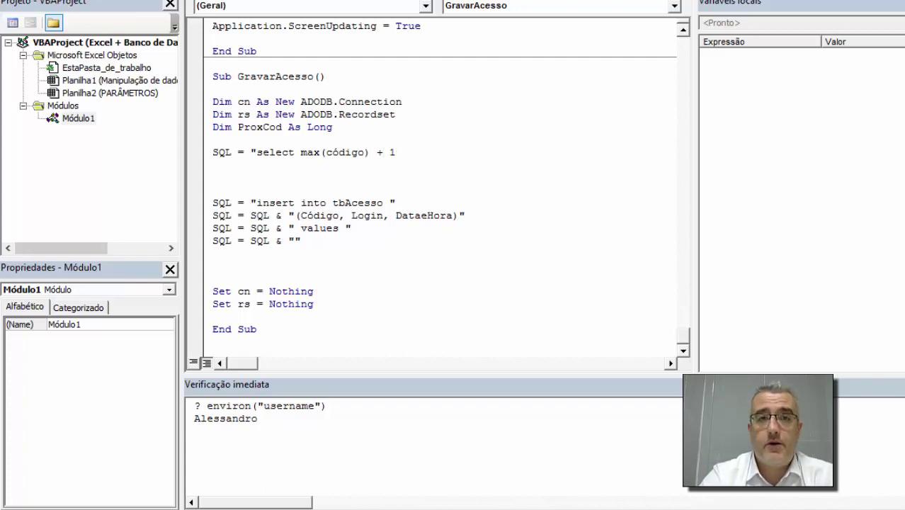
type(" from tb")
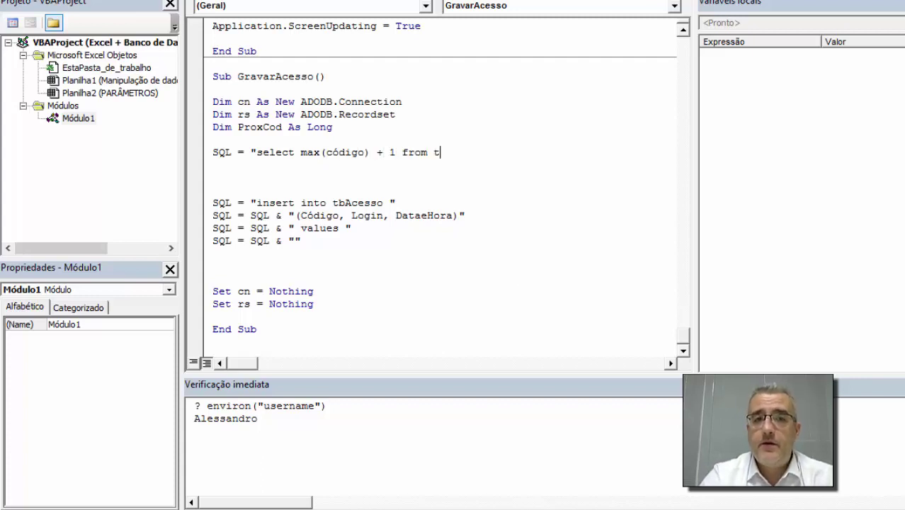
type("acesso")
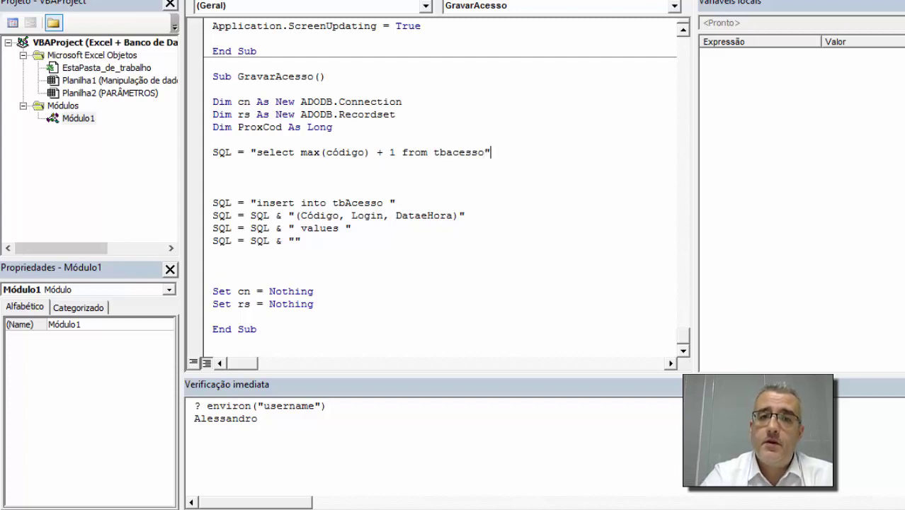
key("Return")
key("Return")
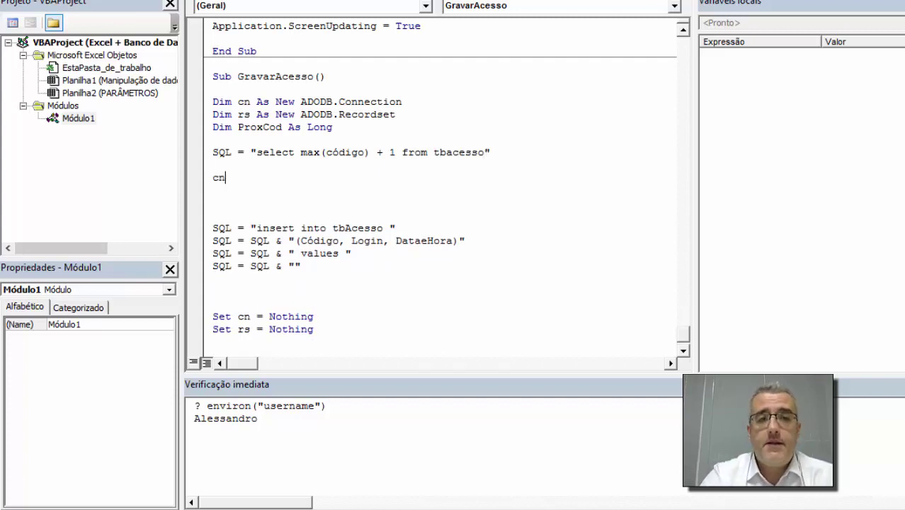
type("cn")
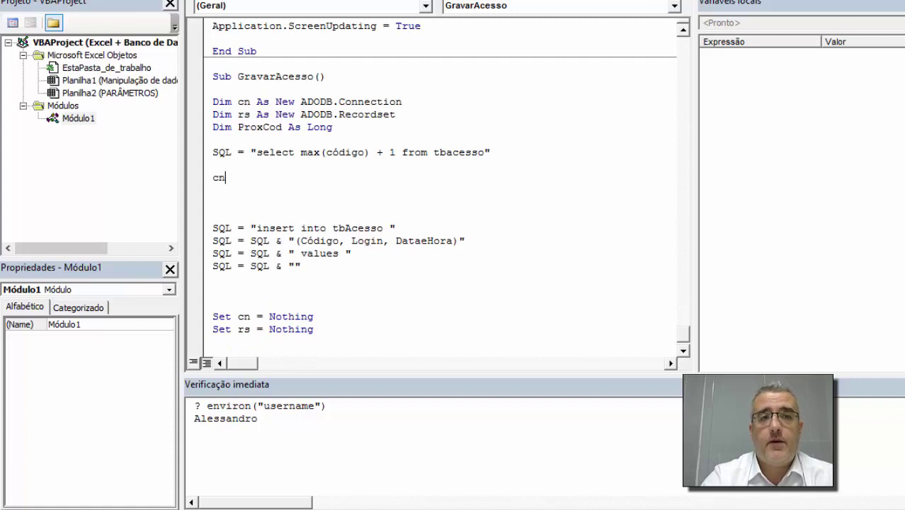
type(".ope co")
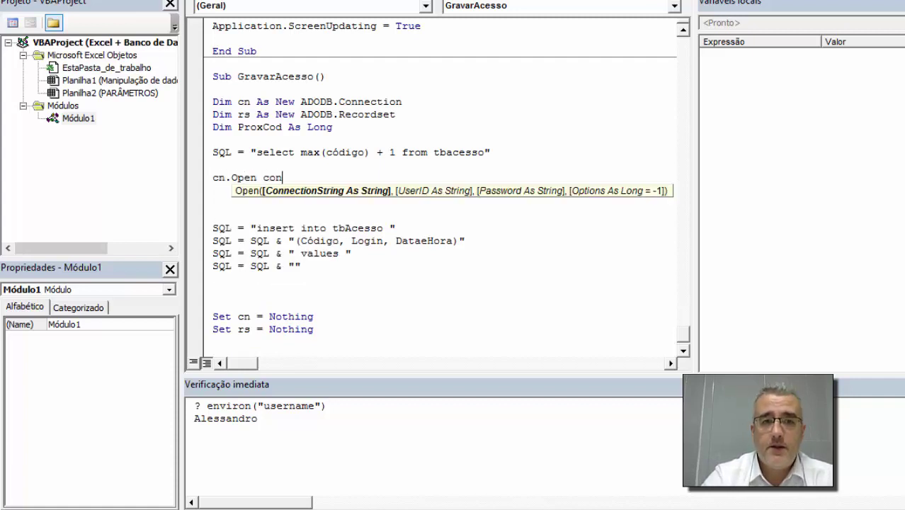
type("nexaomd")
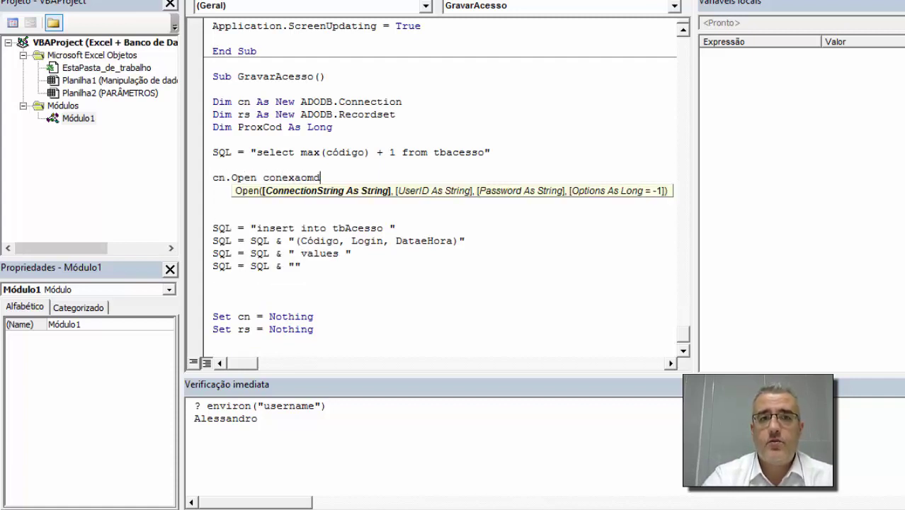
type("b")
key("Return")
key("BackSpace")
key("BackSpace")
key("BackSpace")
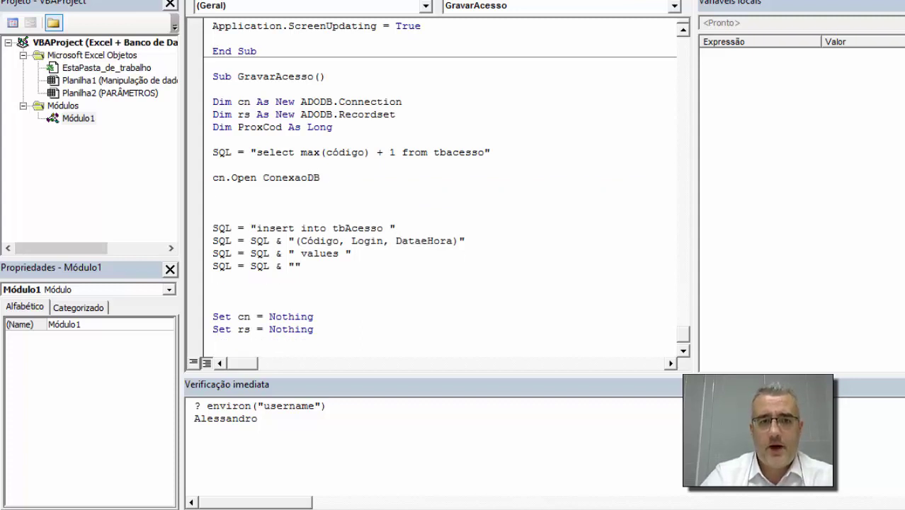
key("Return")
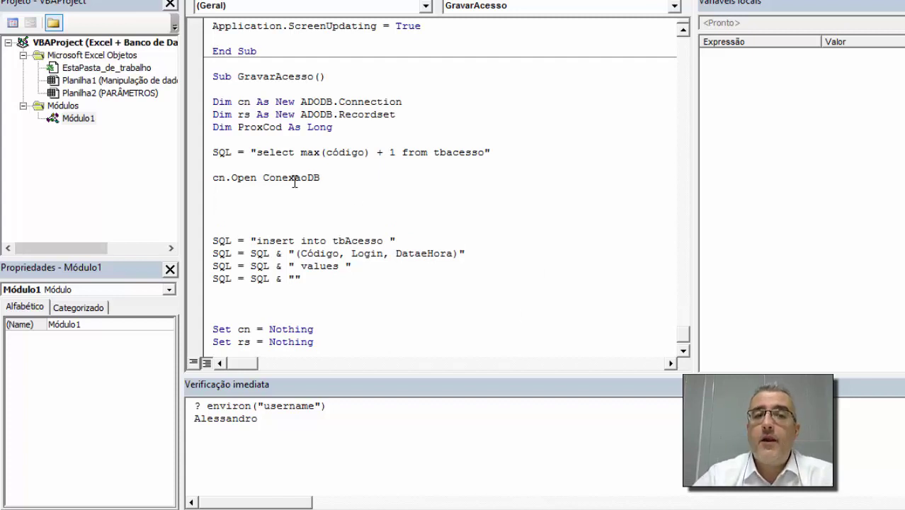
Add the line rs.Open SQL, cn to run the max-code query
type("r")
key("BackSpace")
type("r")
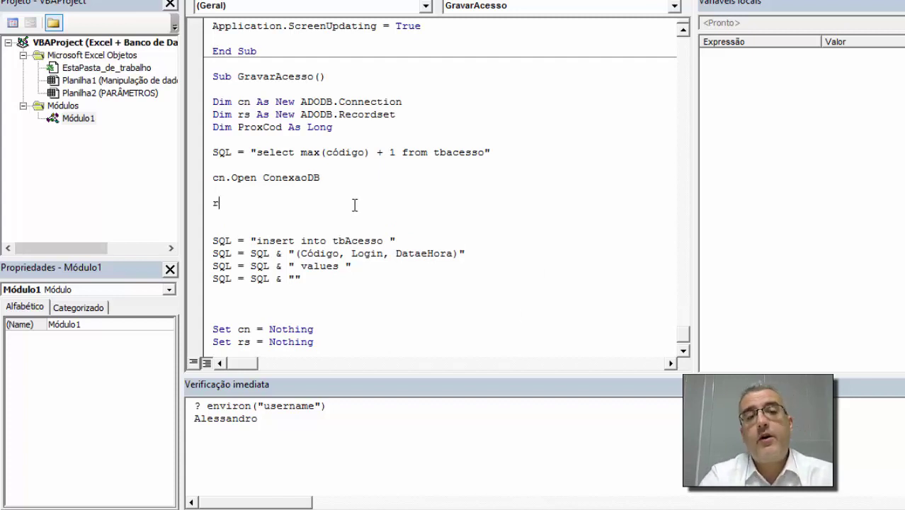
type("s.ope ")
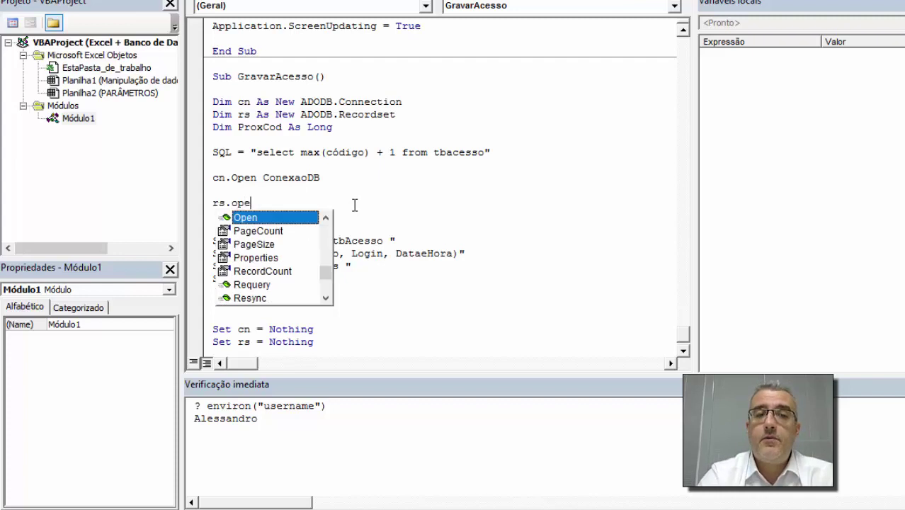
type("sql")
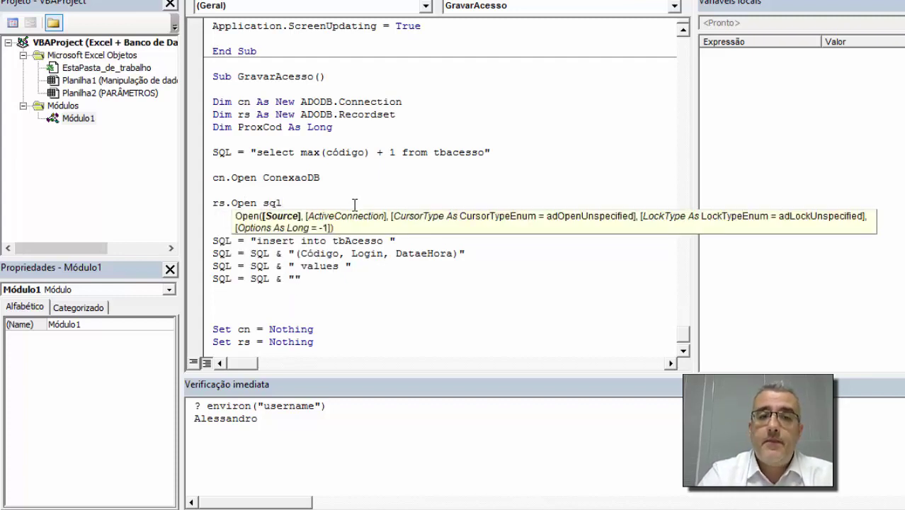
type(", cn")
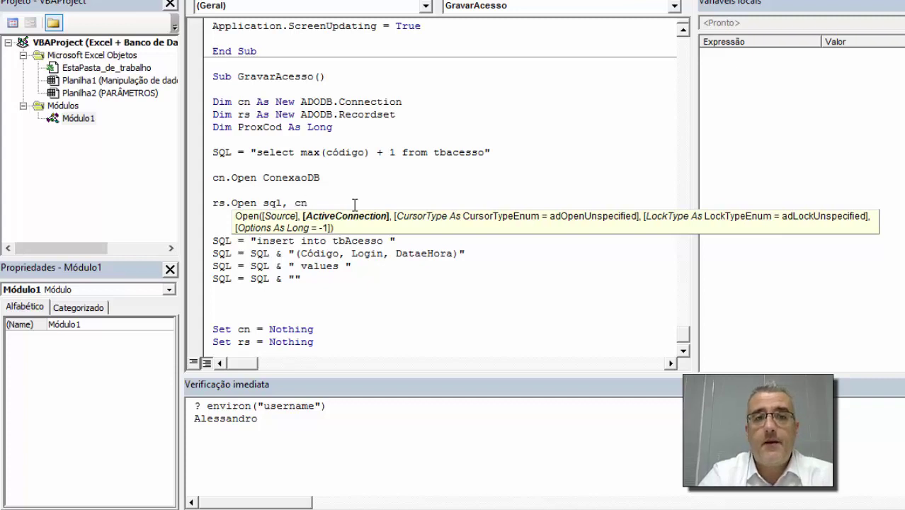
key("Return")
key("Return")
left_click(335, 204)
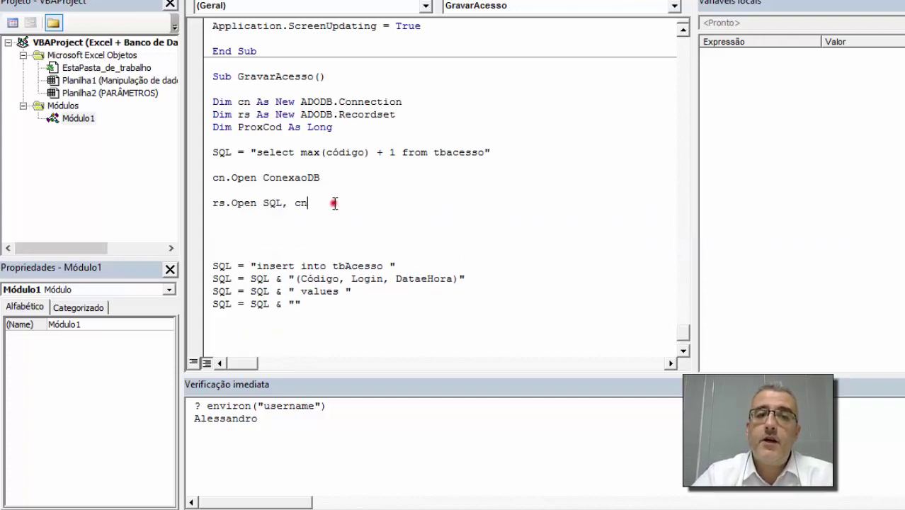
key("shift+Home")
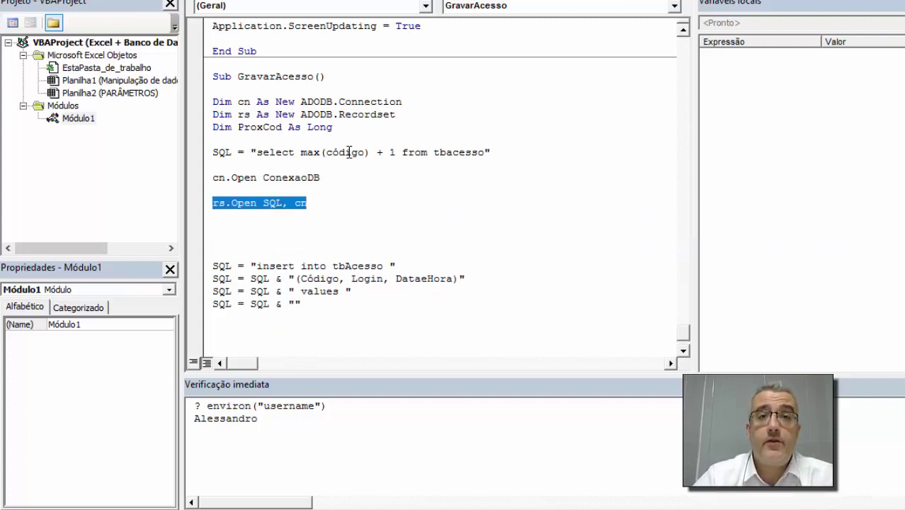
left_click(299, 228)
Add If Not rs.EOF Then ProxCod = rs.Fields(0).Value End If, followed by rs.Close
type("if ")
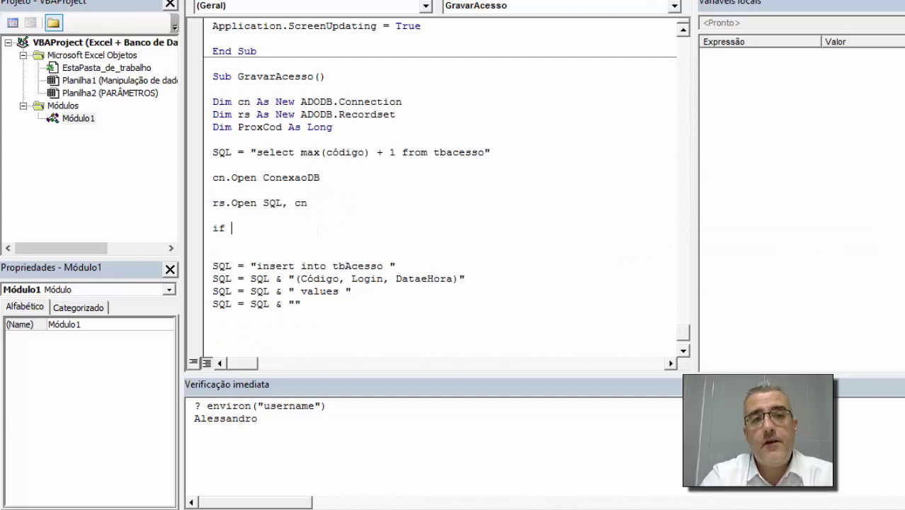
type("tnot ")
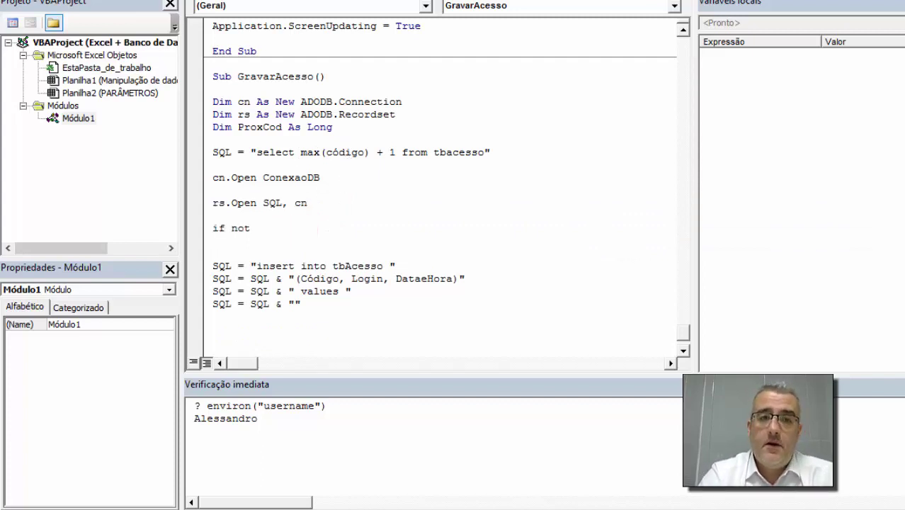
type("rs.eof ")
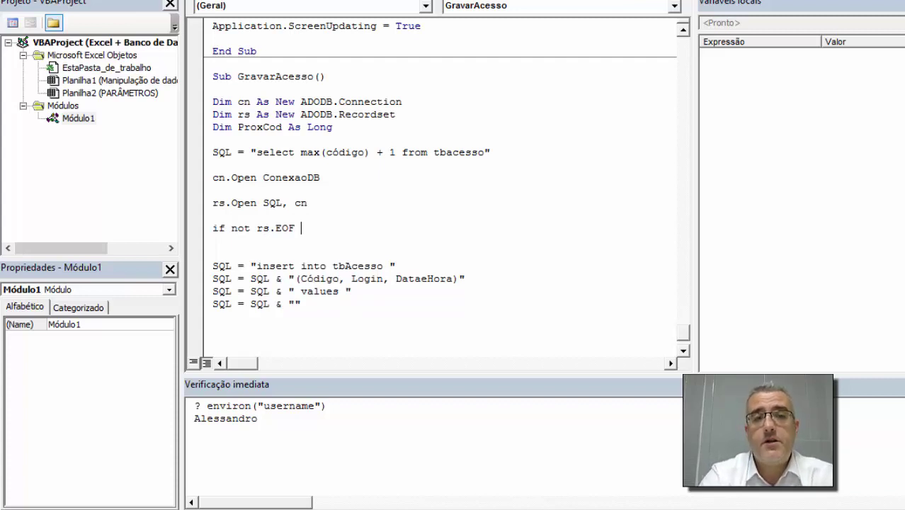
type("then")
key("Return")
key("Tab")
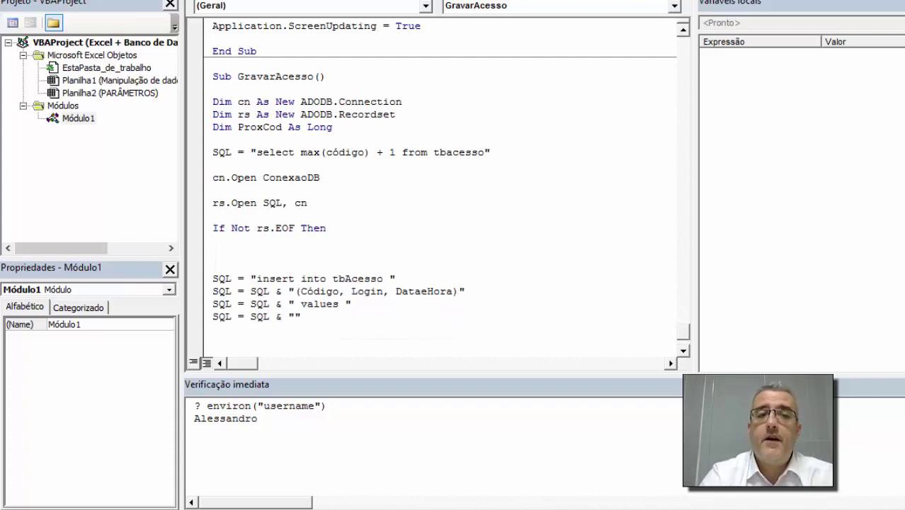
type("prox")
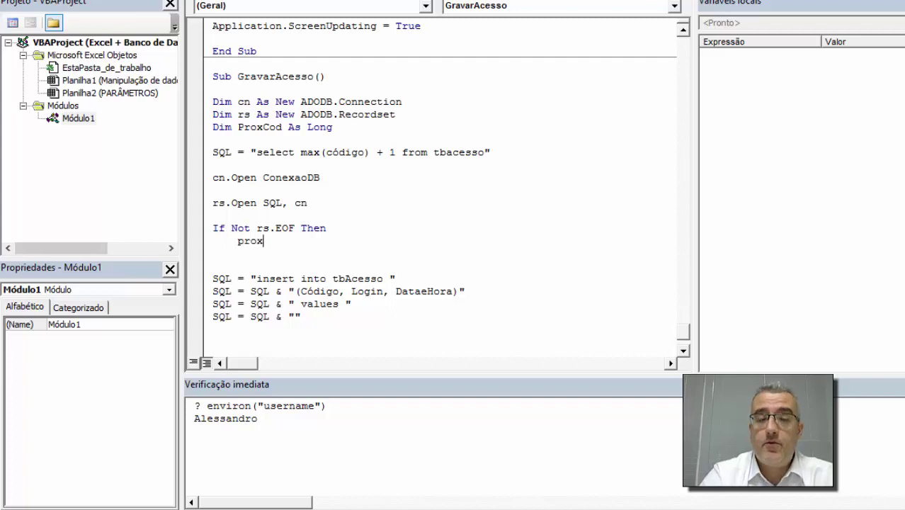
type("cod = rs")
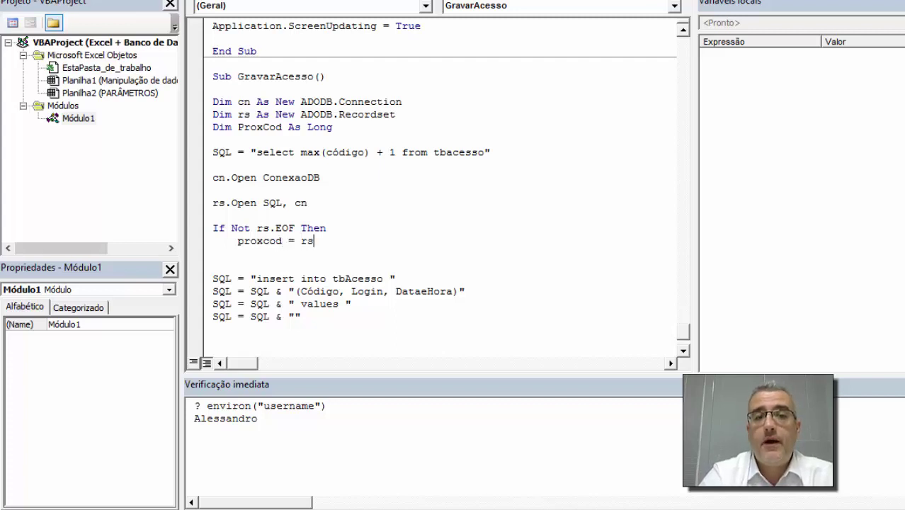
type(".fields(0)")
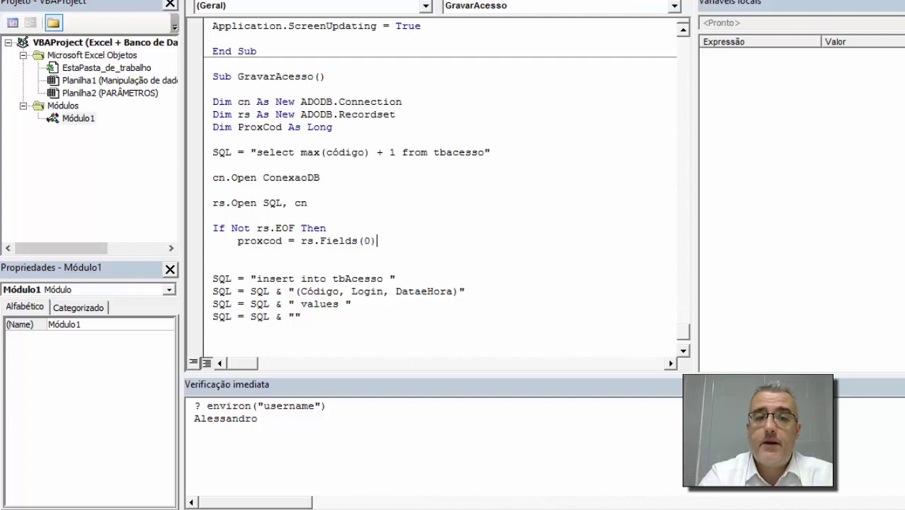
type(".value")
key("Return")
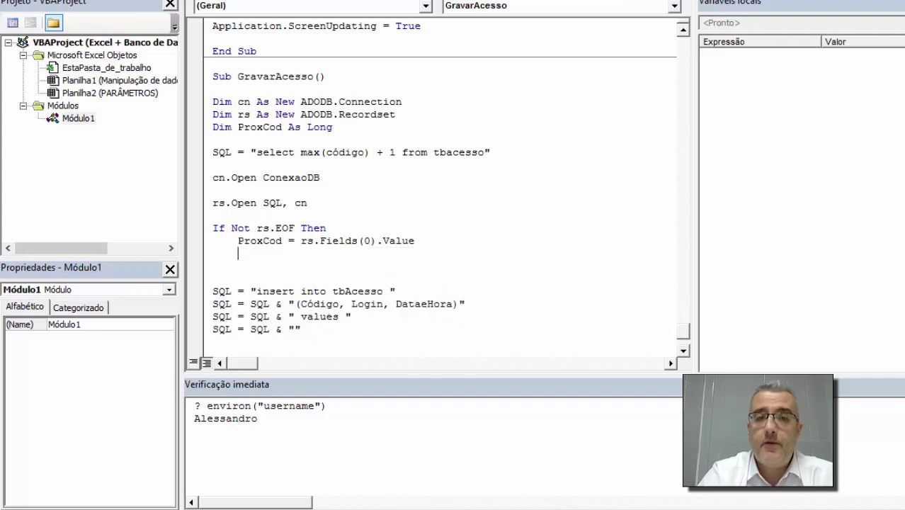
key("BackSpace")
type("end if")
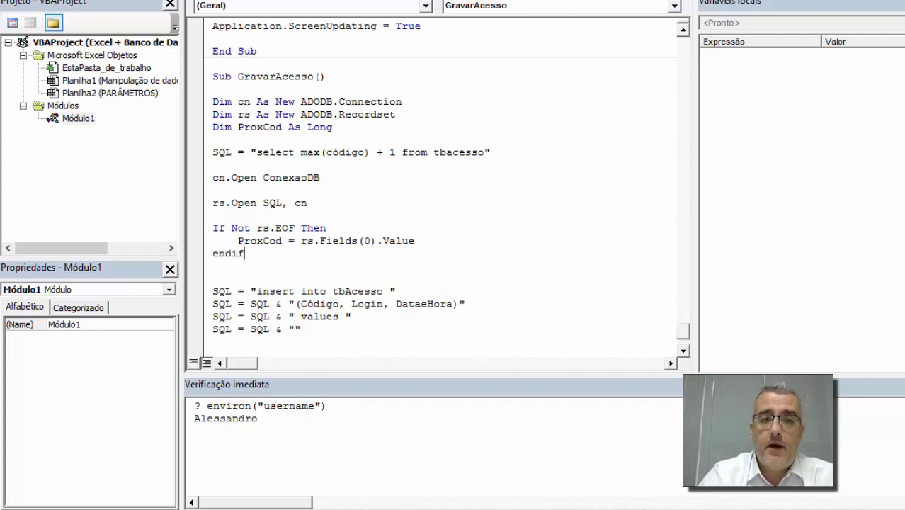
left_click(240, 241)
key("Return")
type("r")
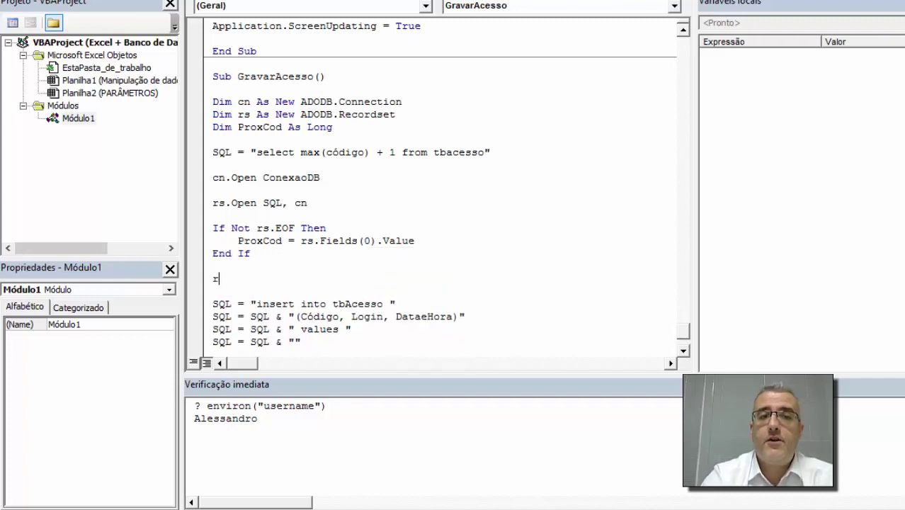
type("s.close")
key("Return")
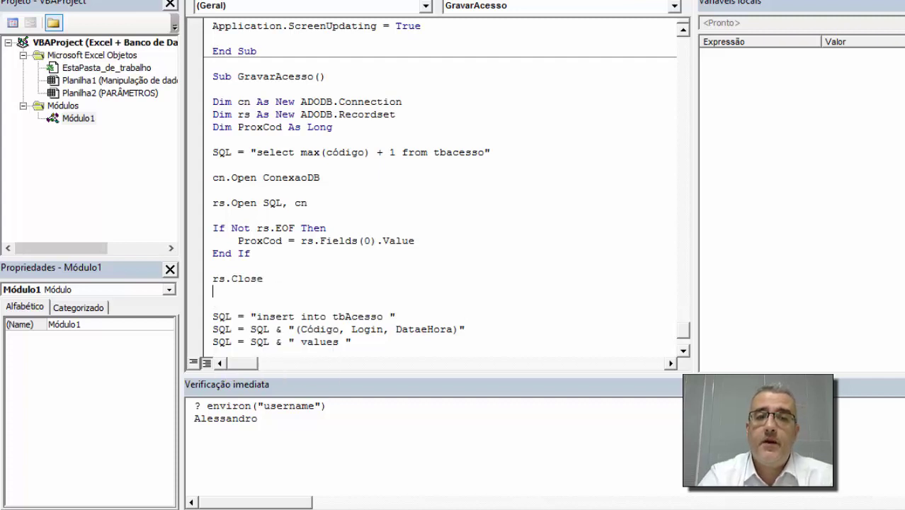
key("Return")
key("Return")
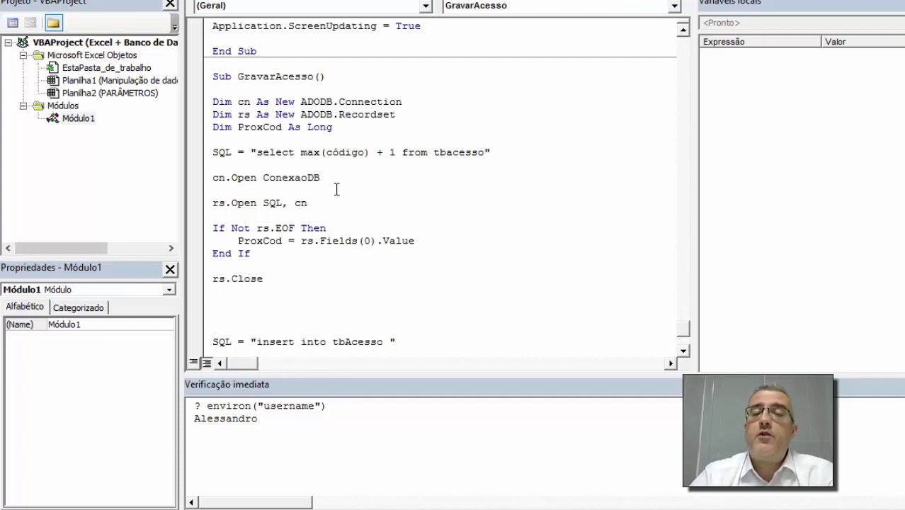
Step through GravarAcesso with F8 until the locked tbacesso table error appears, and choose Depurar
left_click(336, 187)
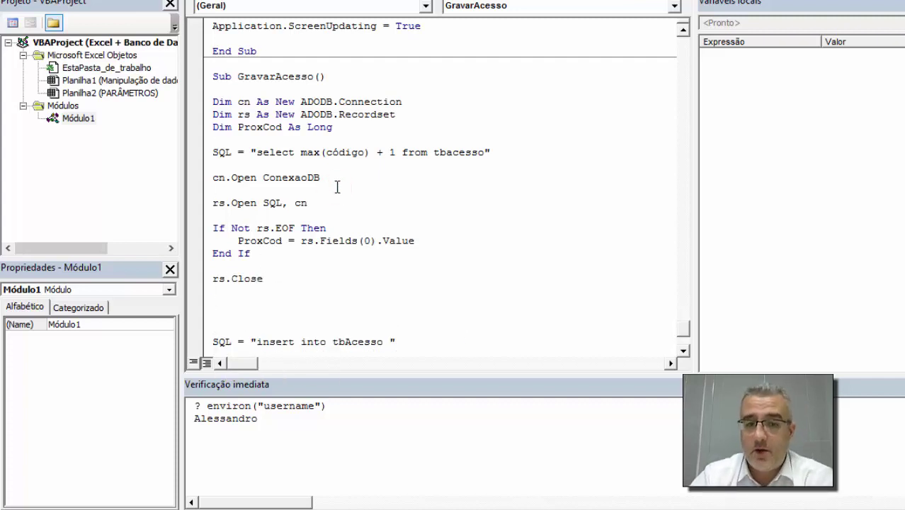
left_click(335, 186)
key("F8")
key("F8")
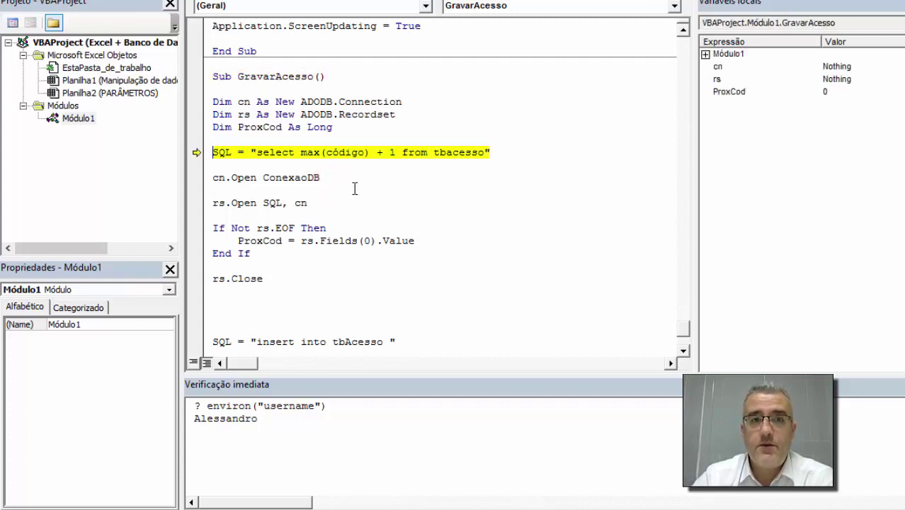
key("F8")
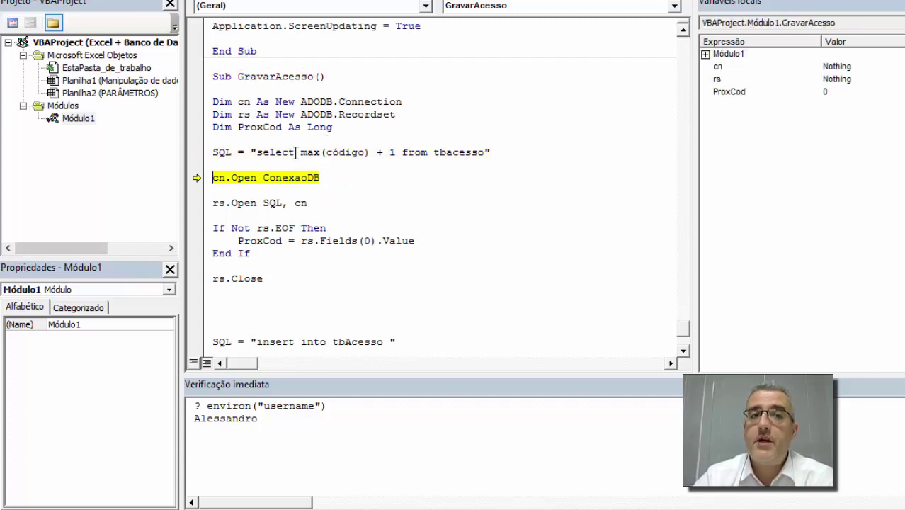
key("F8")
key("F8")
key("F8")
key("F8")
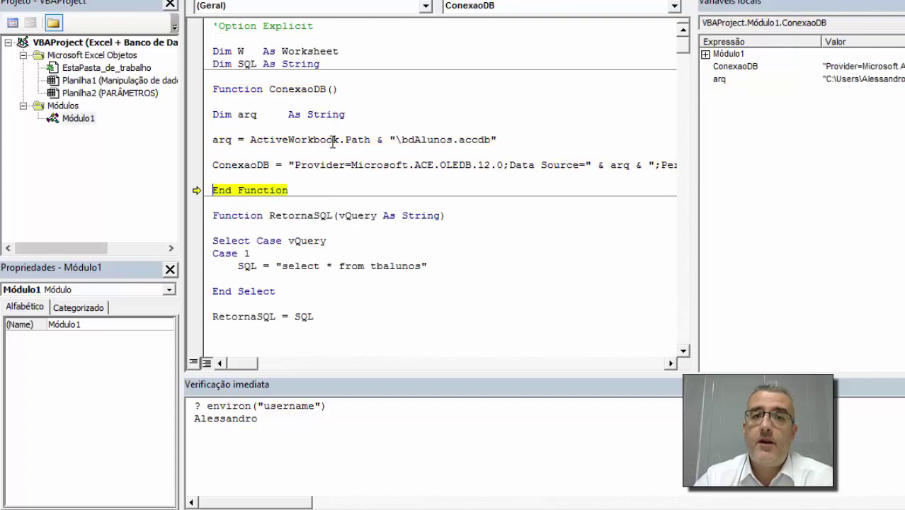
key("F8")
key("F8")
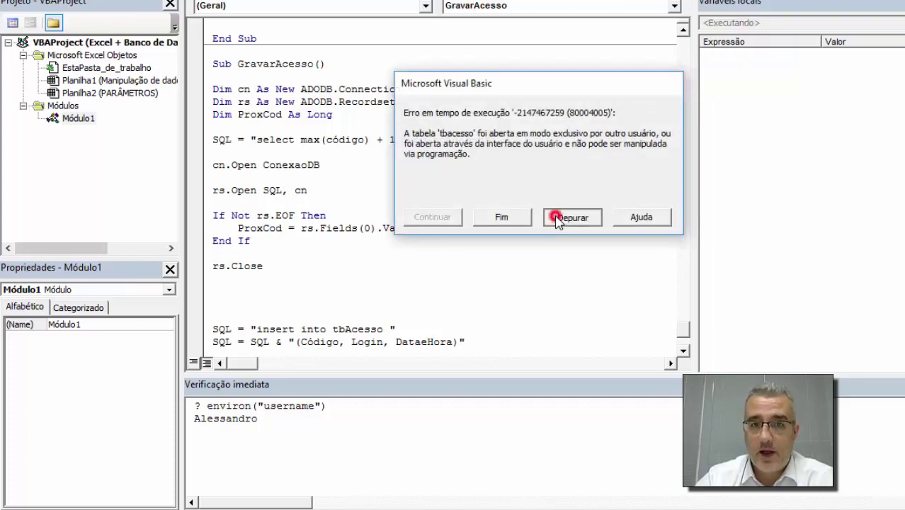
left_click(558, 219)
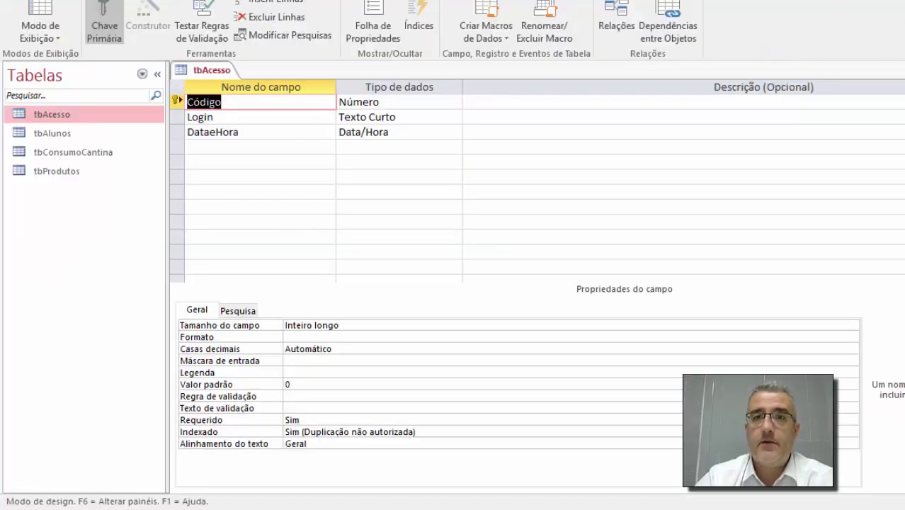
Resume stepping through the recordset and If block until ProxCod holds 2
key("alt+Tab")
left_click(301, 164)
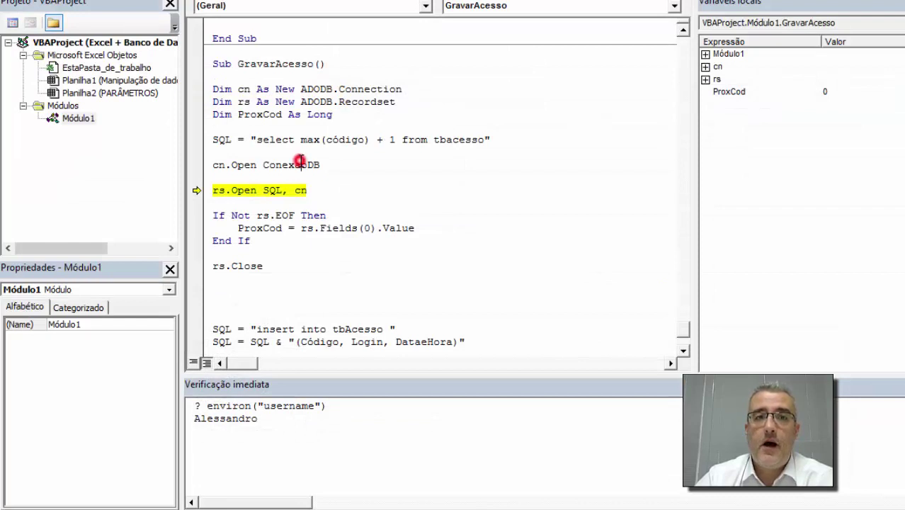
key("F8")
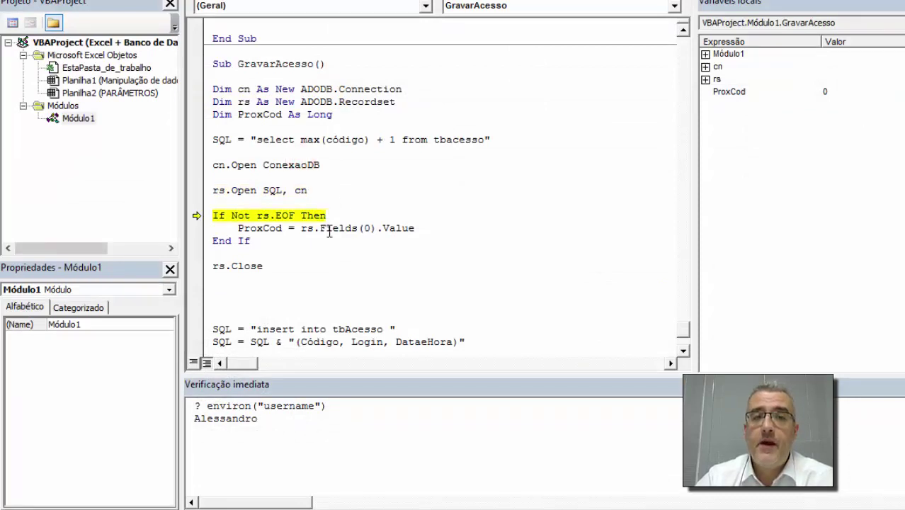
key("F8")
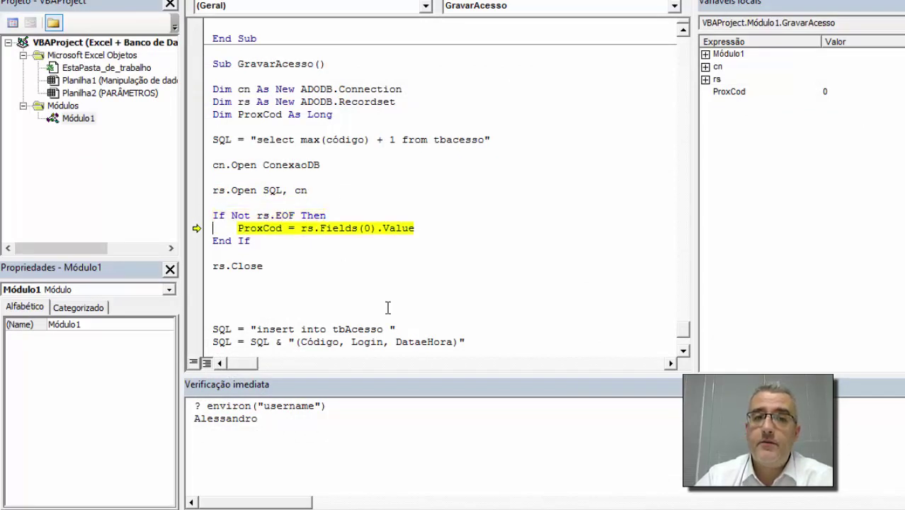
key("F8")
mouse_move(261, 227)
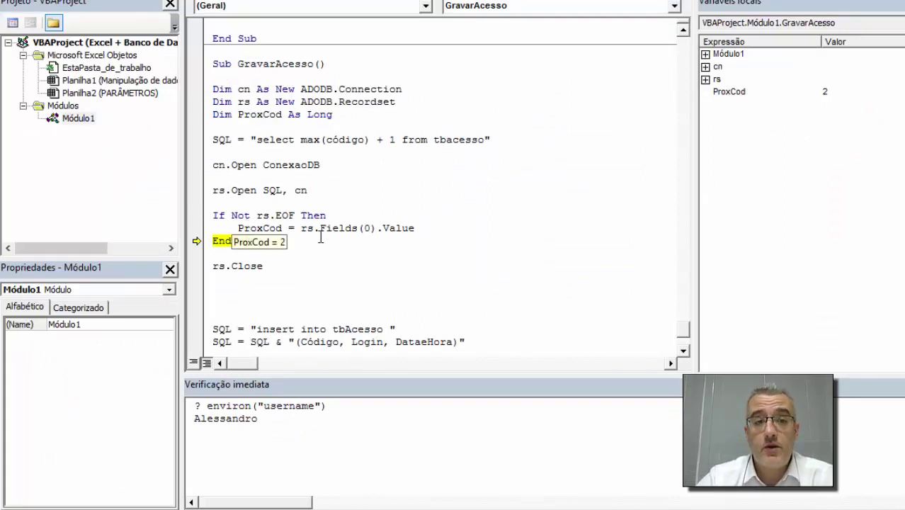
key("F8")
key("F8")
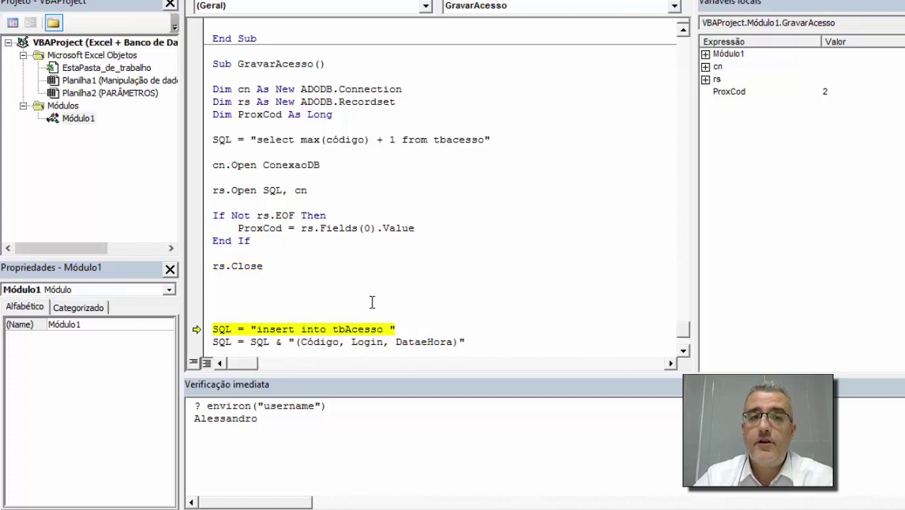
scroll(368, 303, "down", 3)
Start the values line by appending "(" & ProxCod to the SQL string
left_click(311, 240)
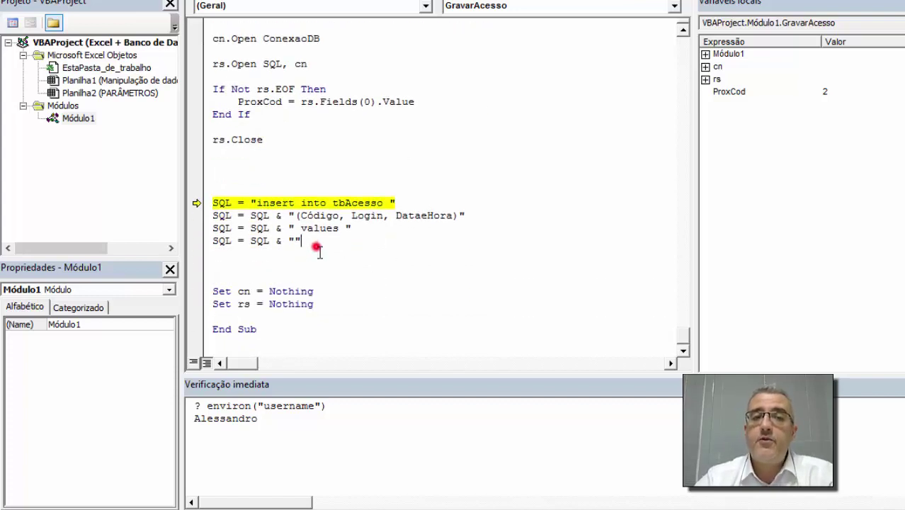
key("BackSpace")
key("BackSpace")
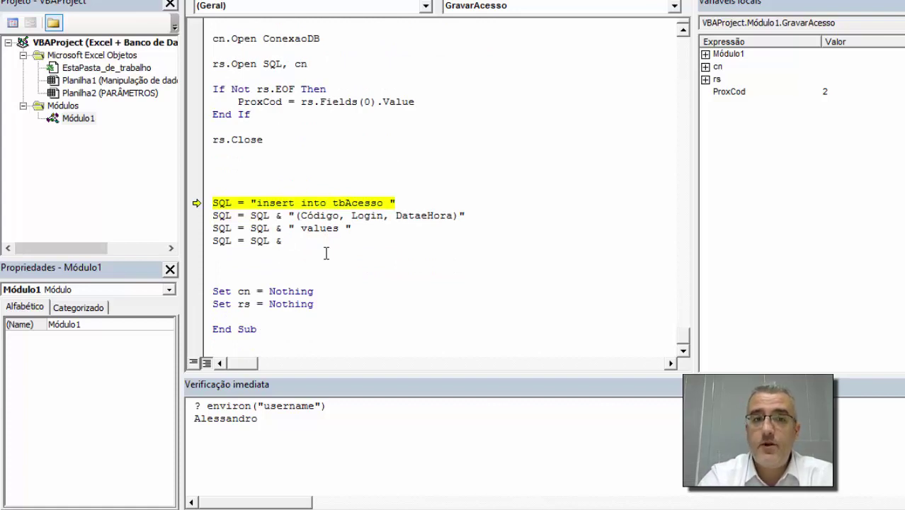
type("\"(")
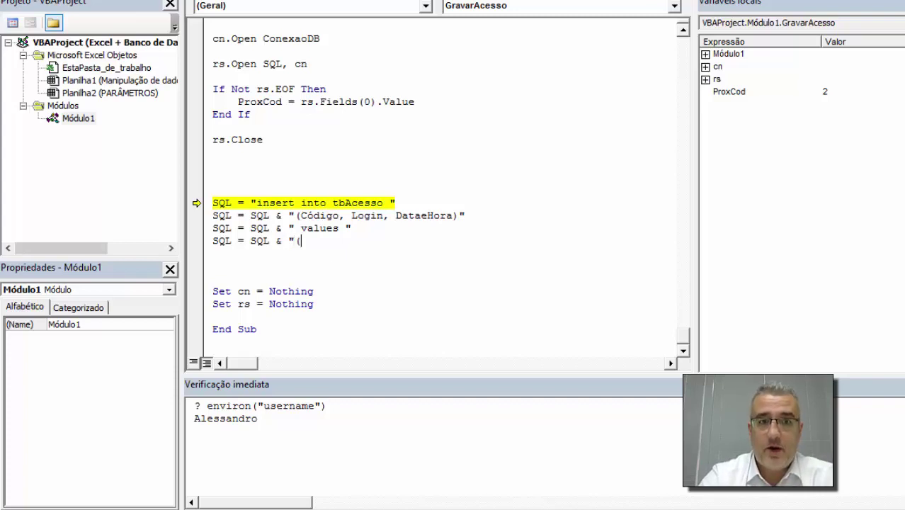
type("\" & ")
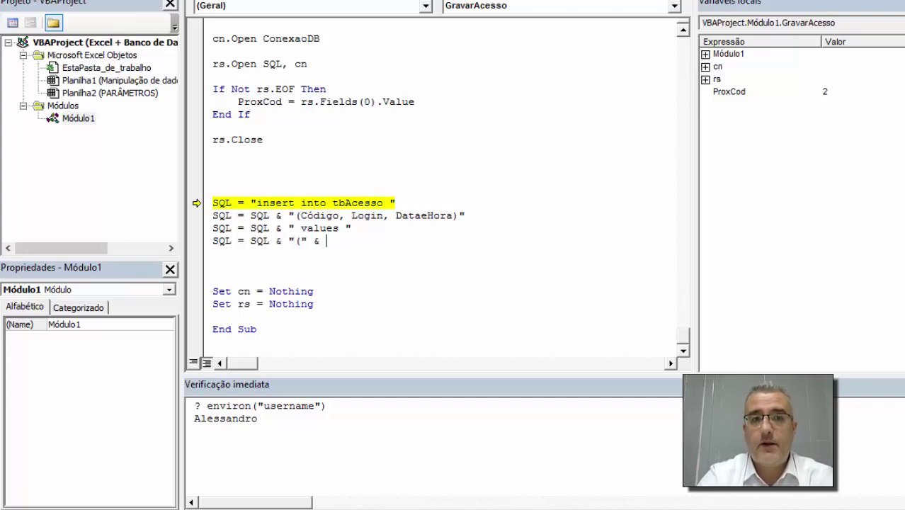
type("pro")
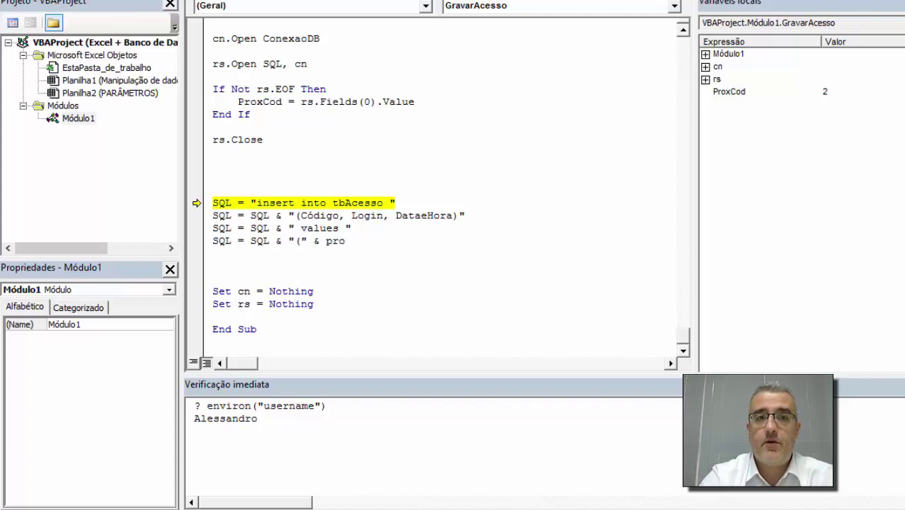
type("xcod & \",")
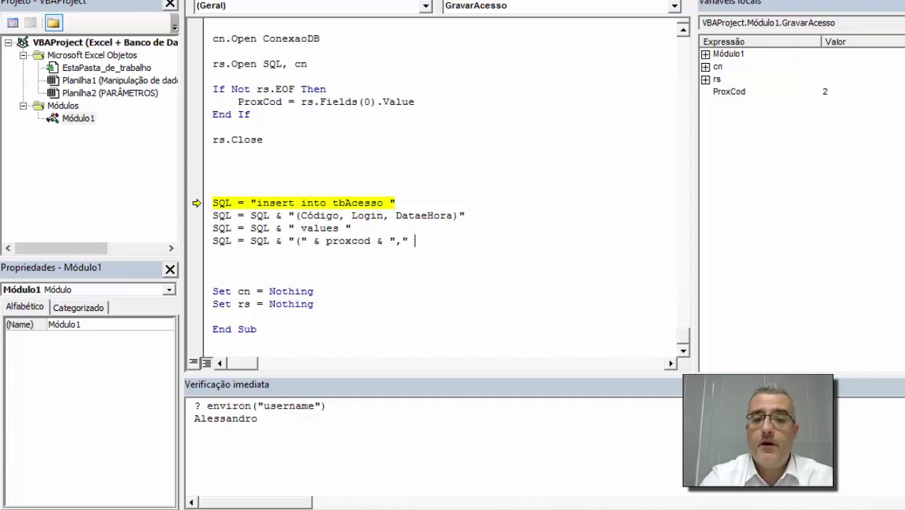
type("&")
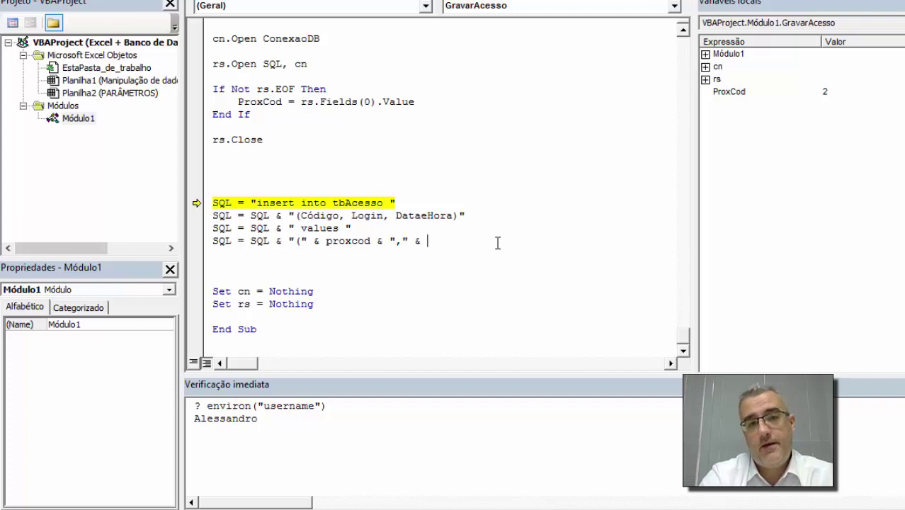
Append UCase(Environ("username")) to the values line, wrapping the login in single quotes
type("env")
key("BackSpace")
key("BackSpace")
key("BackSpace")
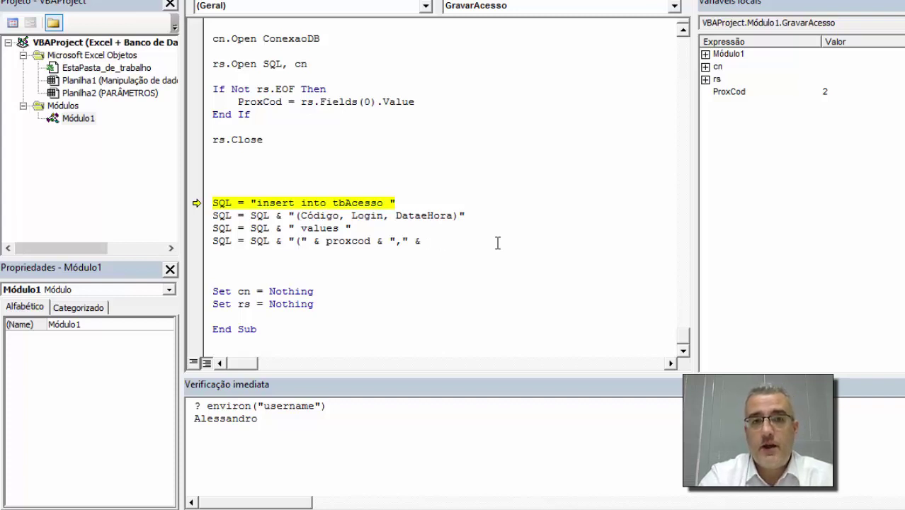
type("ucase(")
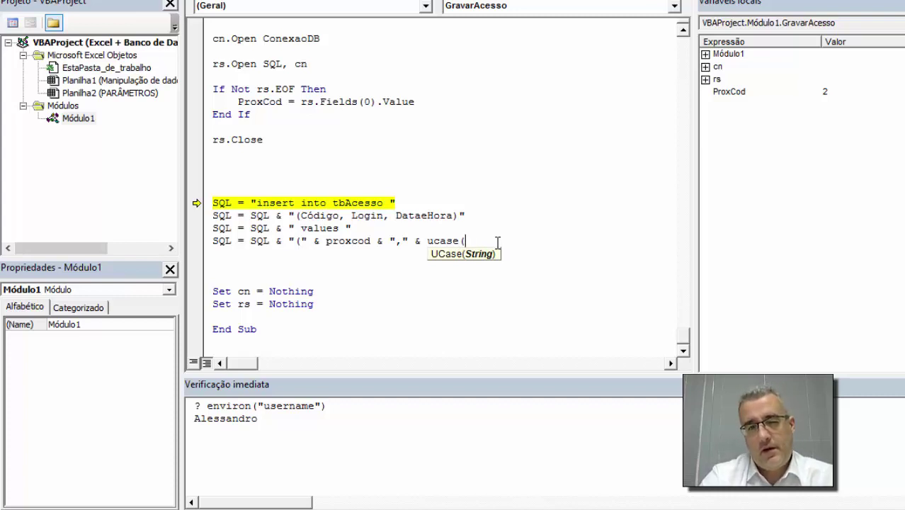
type("en")
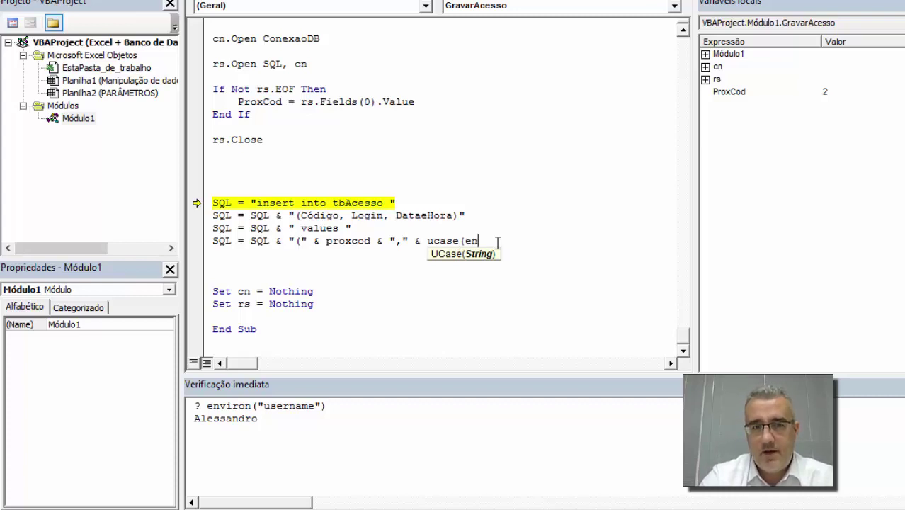
type("vir")
type("iro")
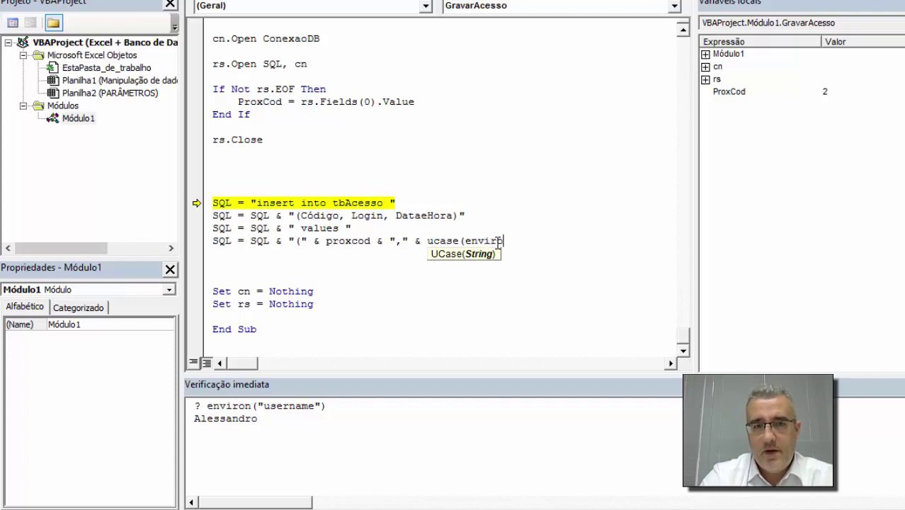
type("n(")
type("userna")
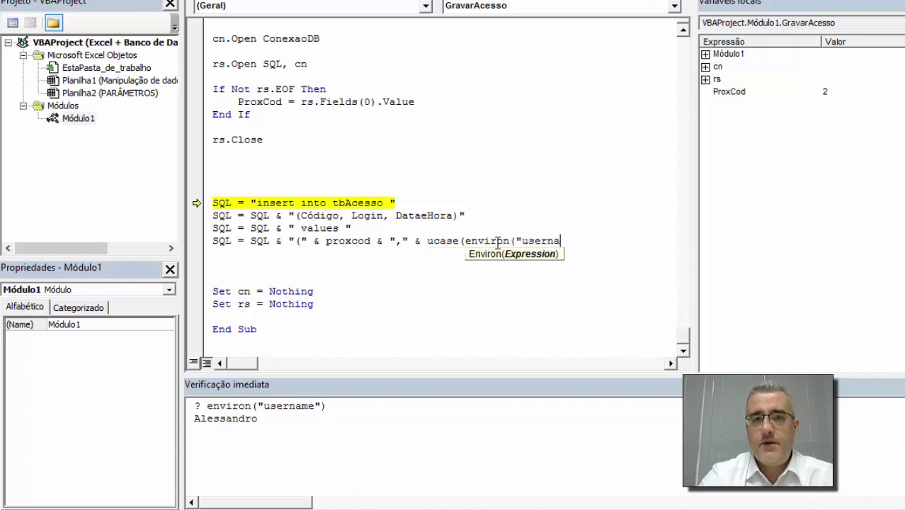
type("me\"))")
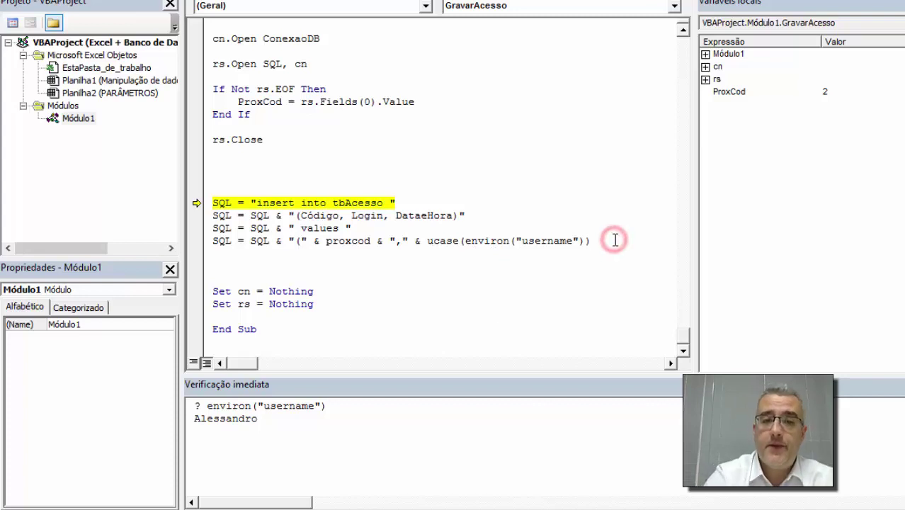
type("&")
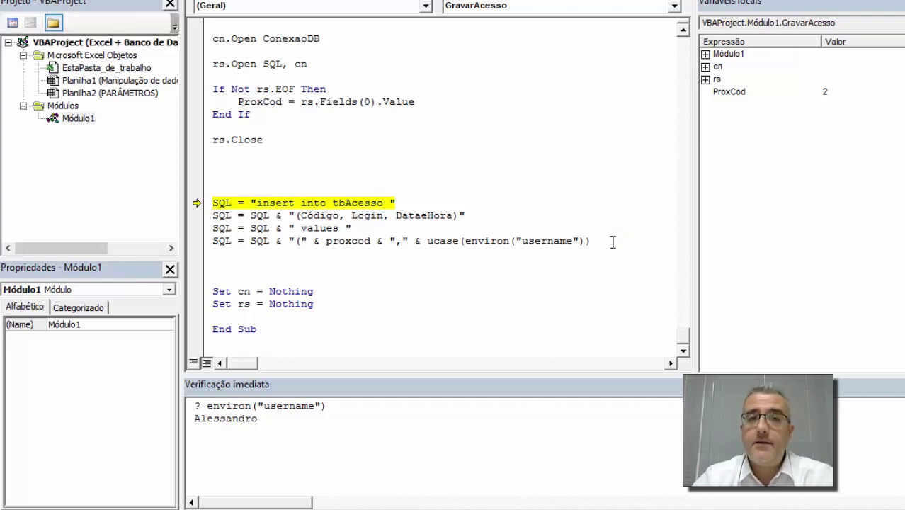
left_click(401, 240)
type("'")
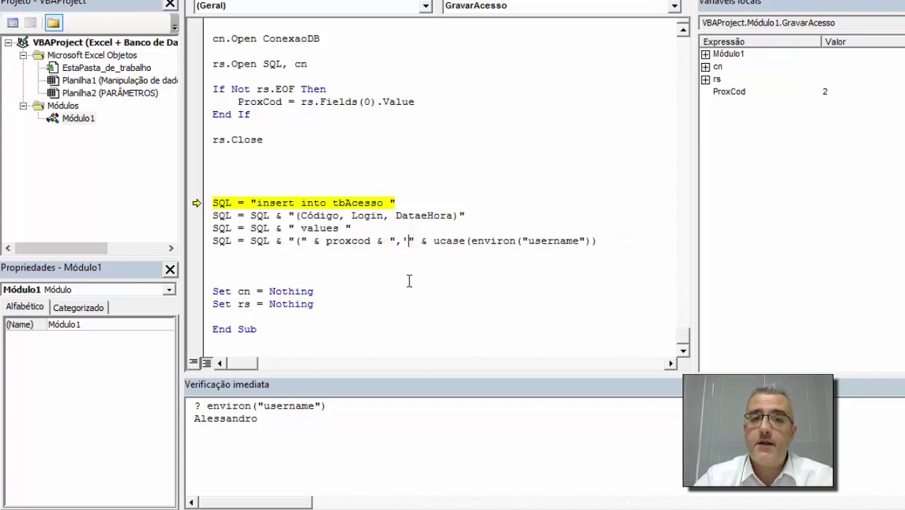
left_click(598, 242)
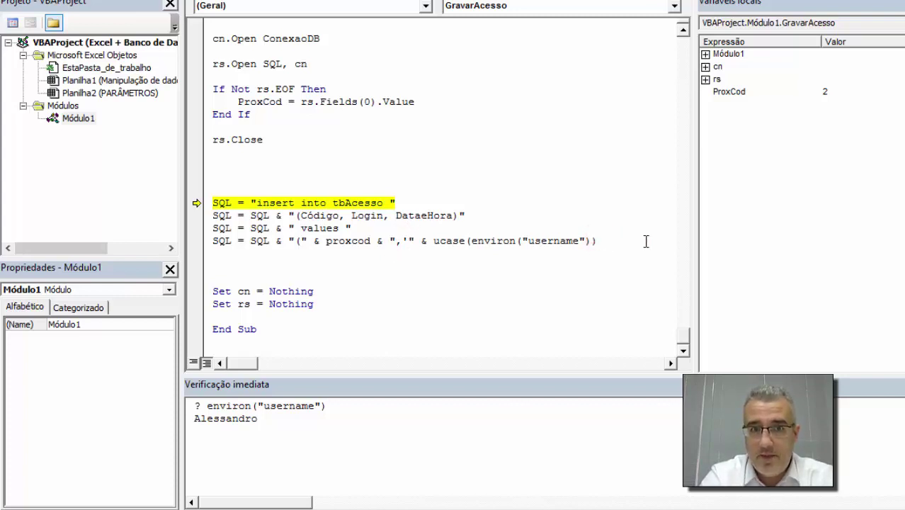
type(" &")
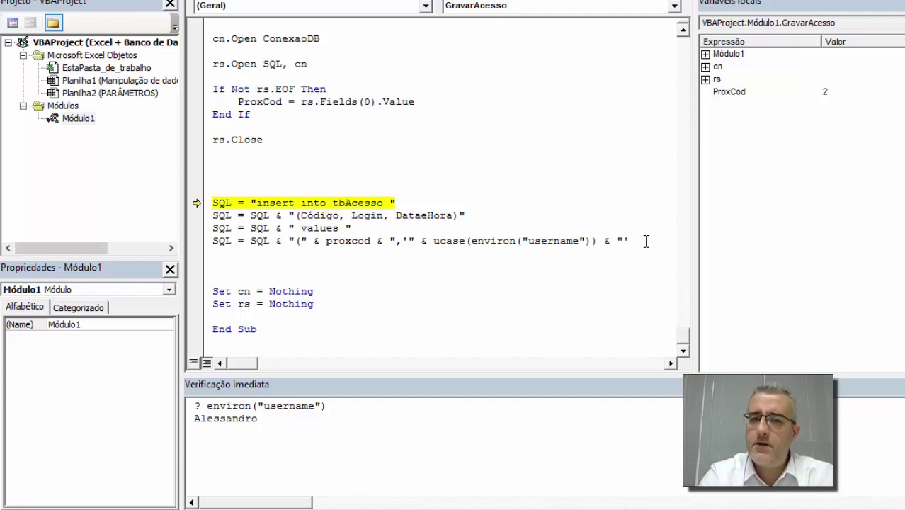
Start a new SQL = SQL & line, close the Locals window, and add a comma after the login value
key("Return")
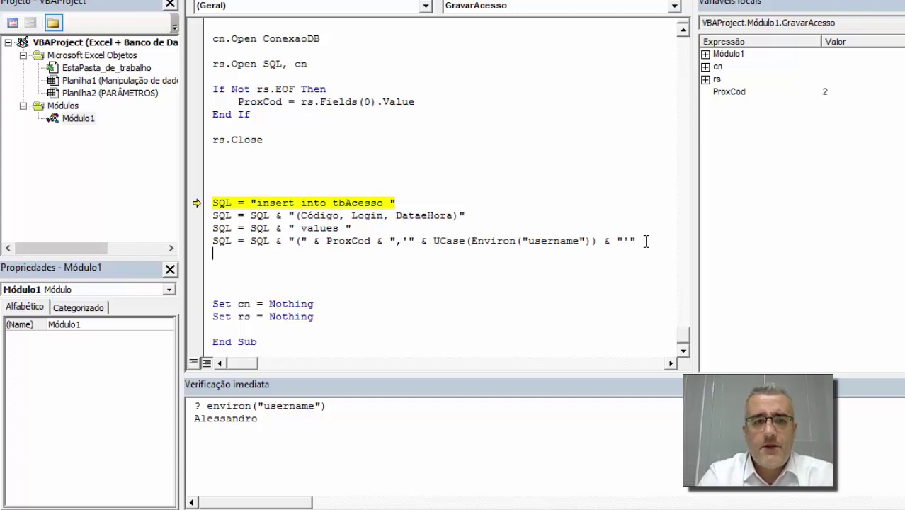
type("sql = s")
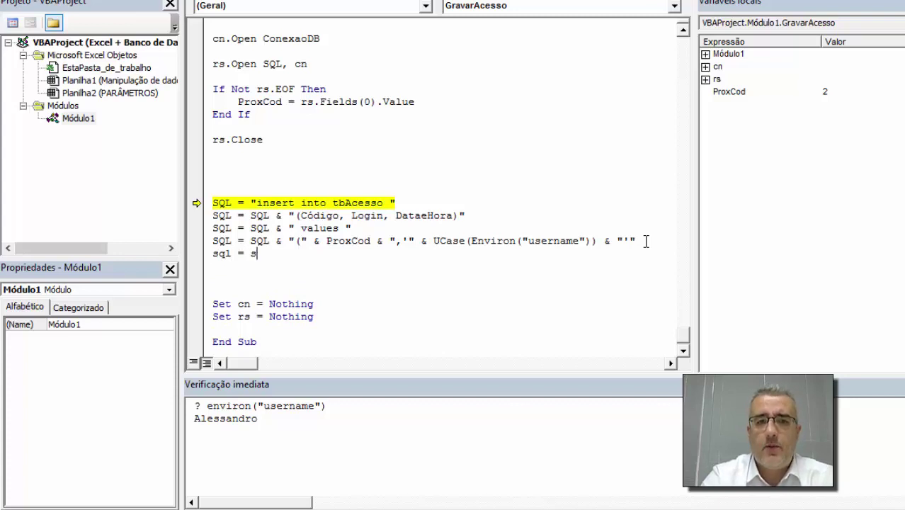
type("ql &")
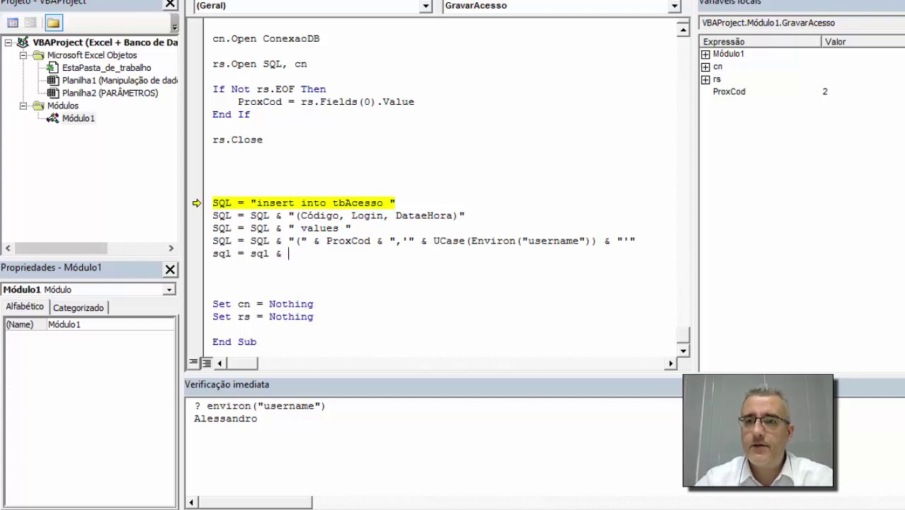
left_click(899, 2)
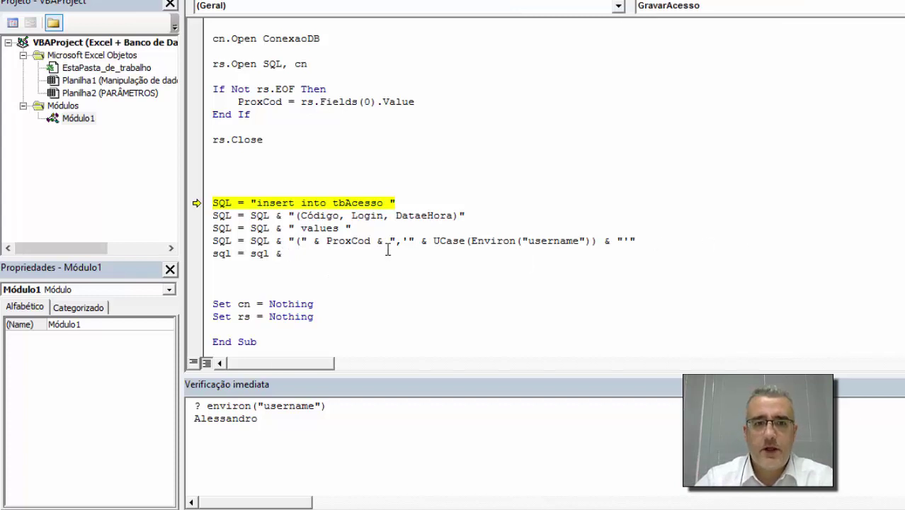
type("\"")
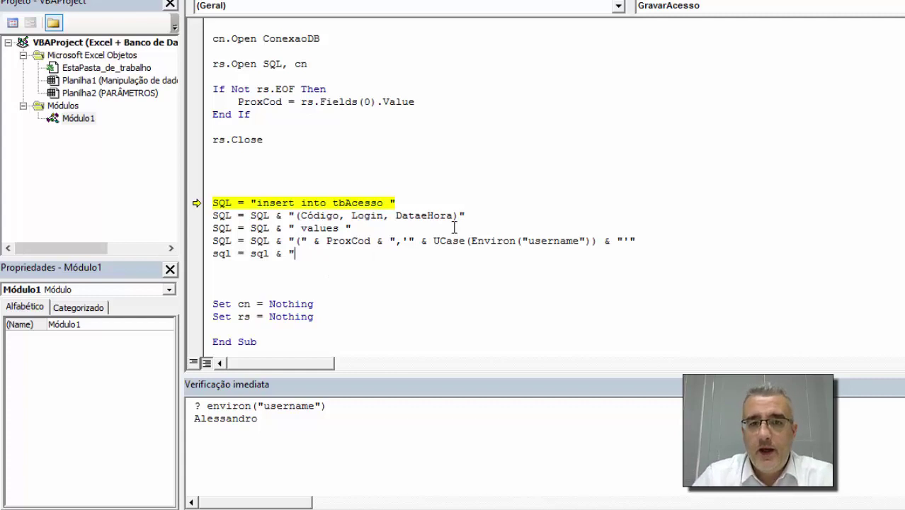
left_click(628, 240)
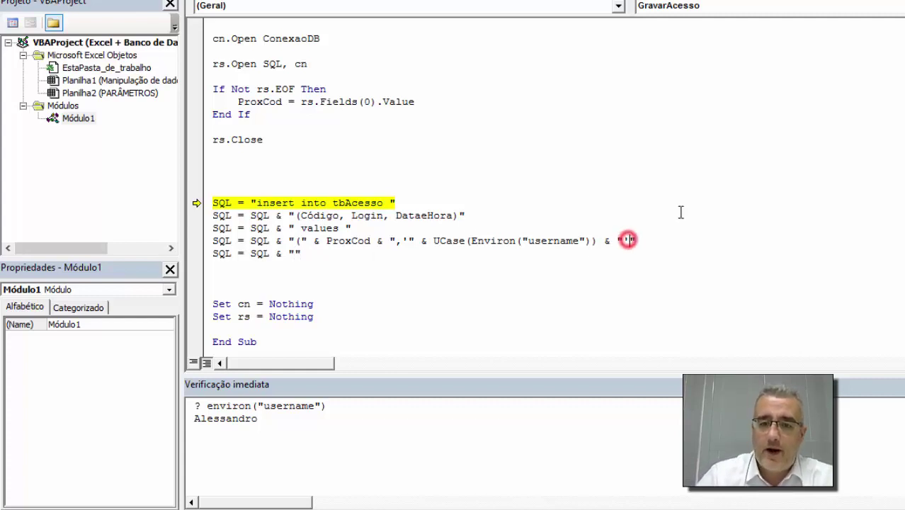
type(",")
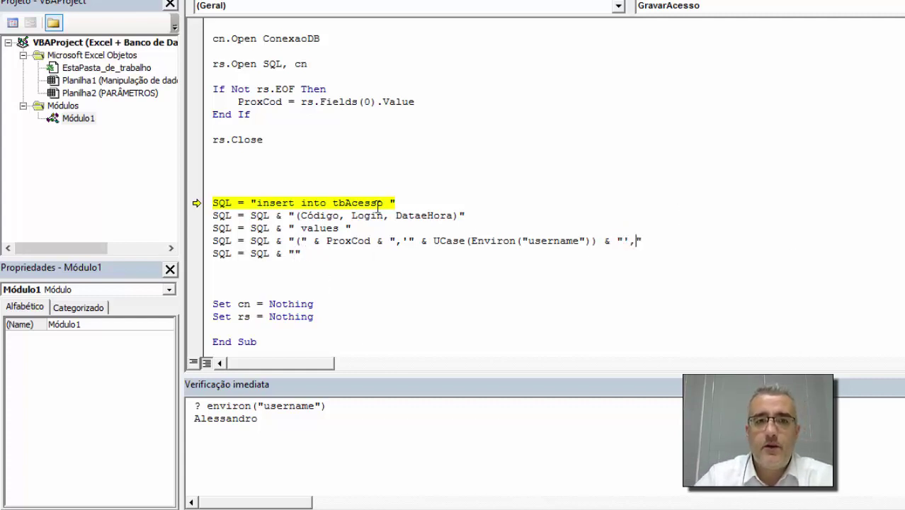
Complete the new line as SQL = SQL & Date & " " & Time
left_click(301, 254)
key("BackSpace")
key("BackSpace")
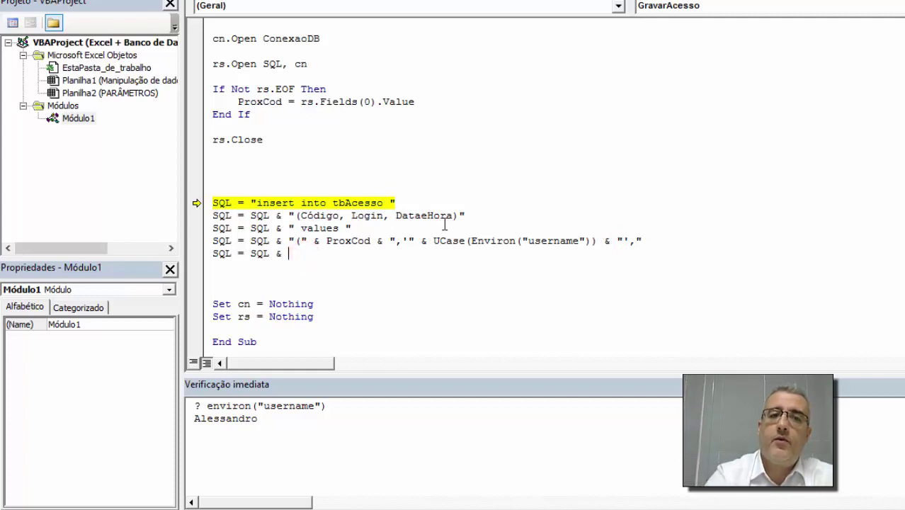
type("type")
key("BackSpace")
key("BackSpace")
key("BackSpace")
type("i")
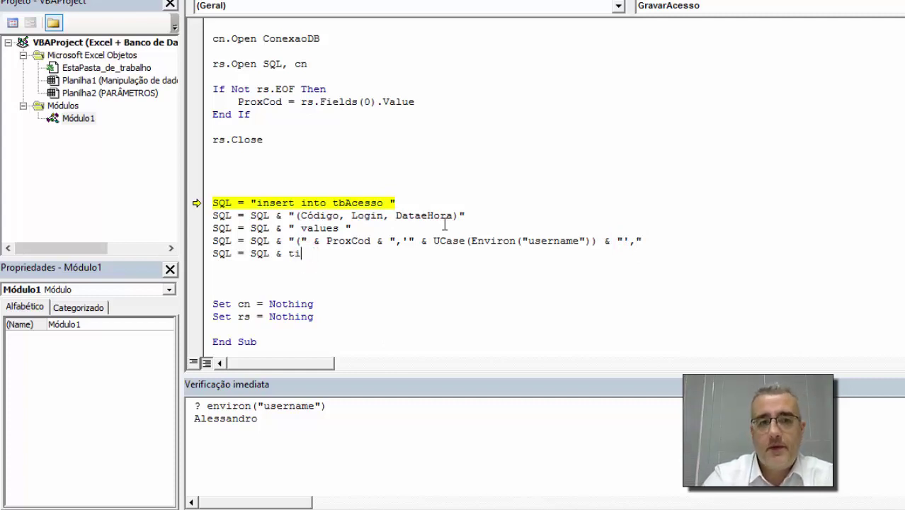
type("me")
key("BackSpace")
key("BackSpace")
key("BackSpace")
type("d")
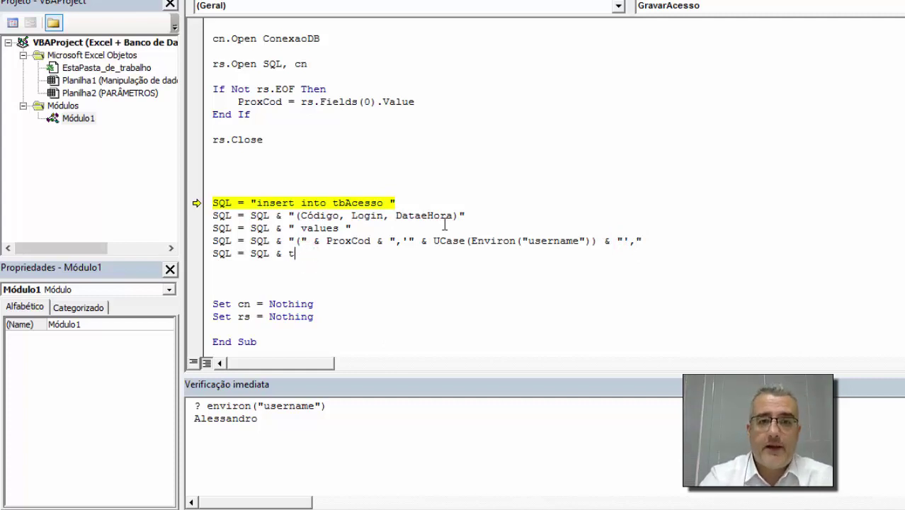
type("ate & \"-\"")
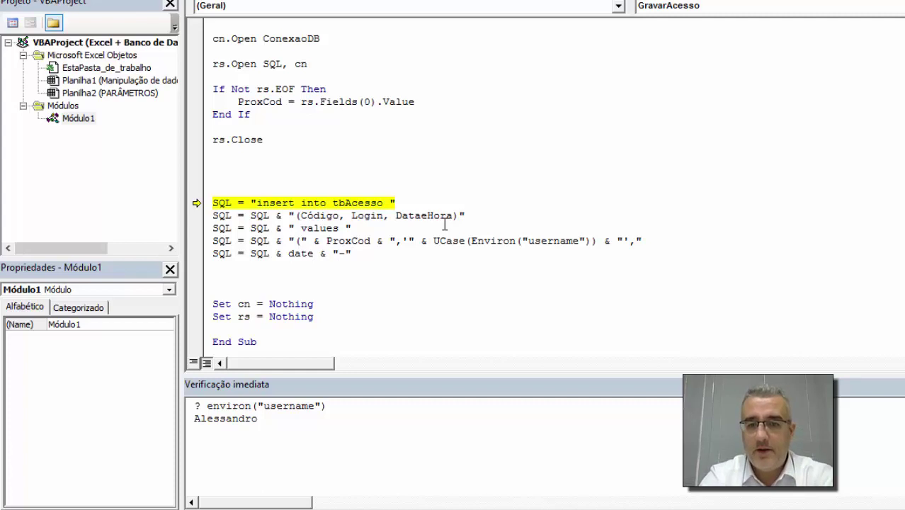
type("&hora")
key("Left")
key("Left")
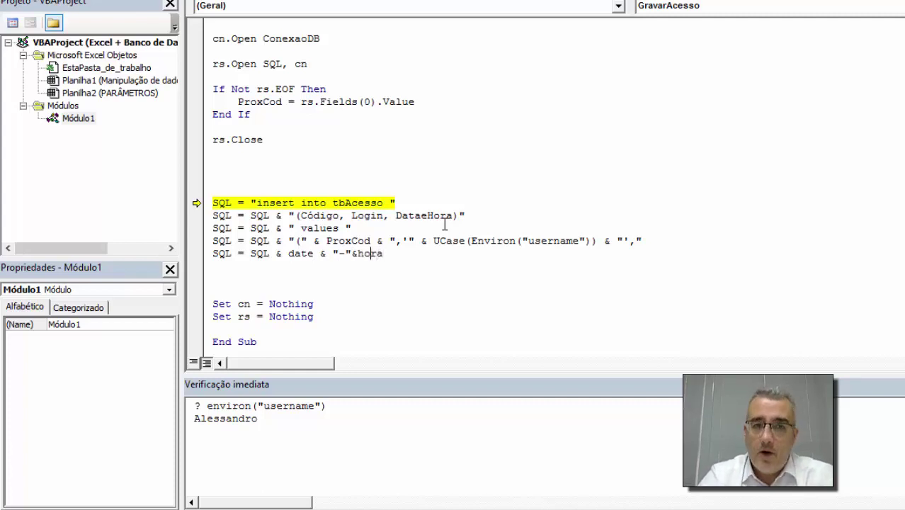
key("BackSpace")
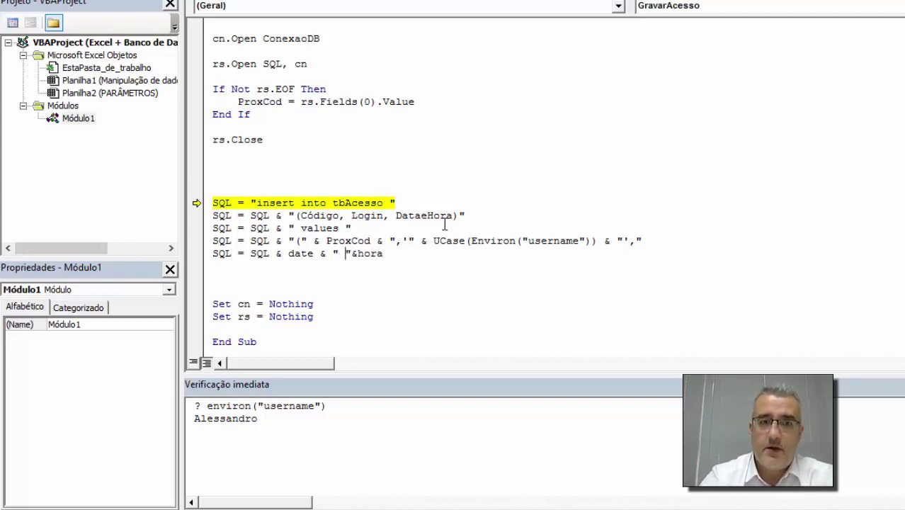
key("Delete")
key("Delete")
key("Delete")
type("& ")
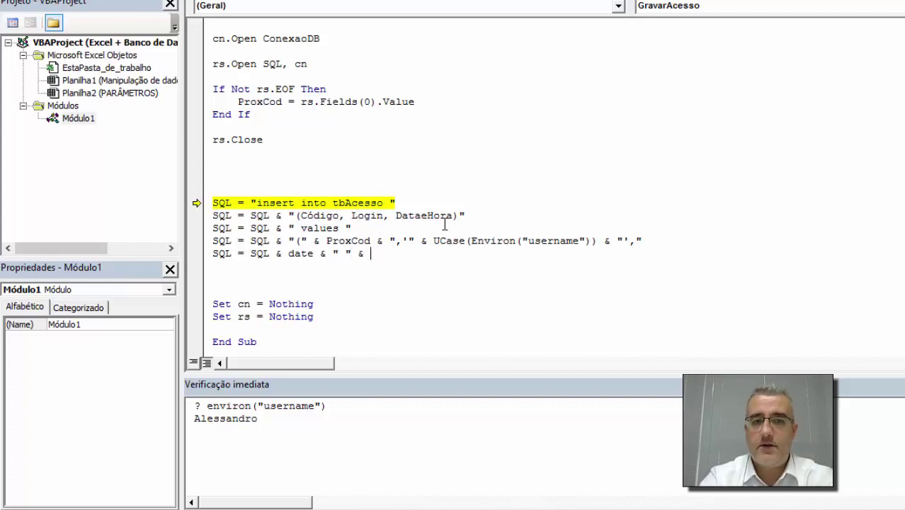
type("time")
key("Return")
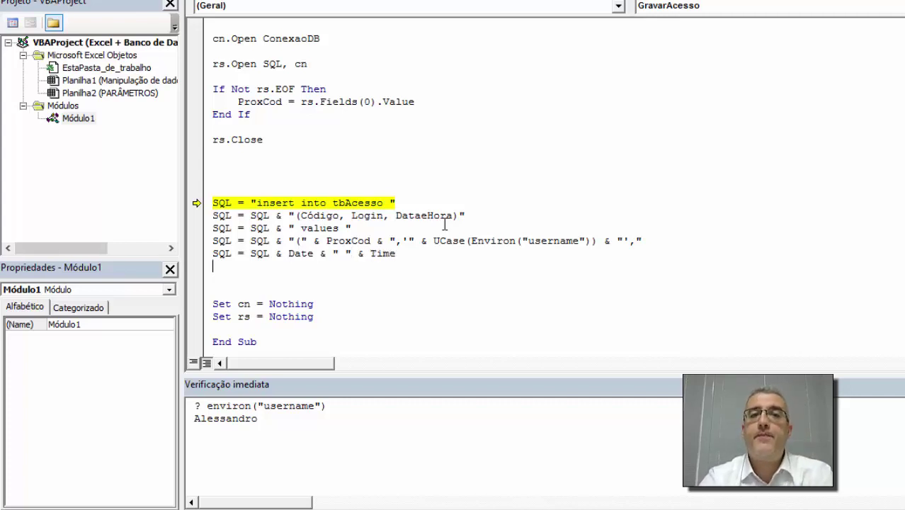
Remove extra blank lines and add rs.Open SQL, cn after the date-time line
left_click(265, 161)
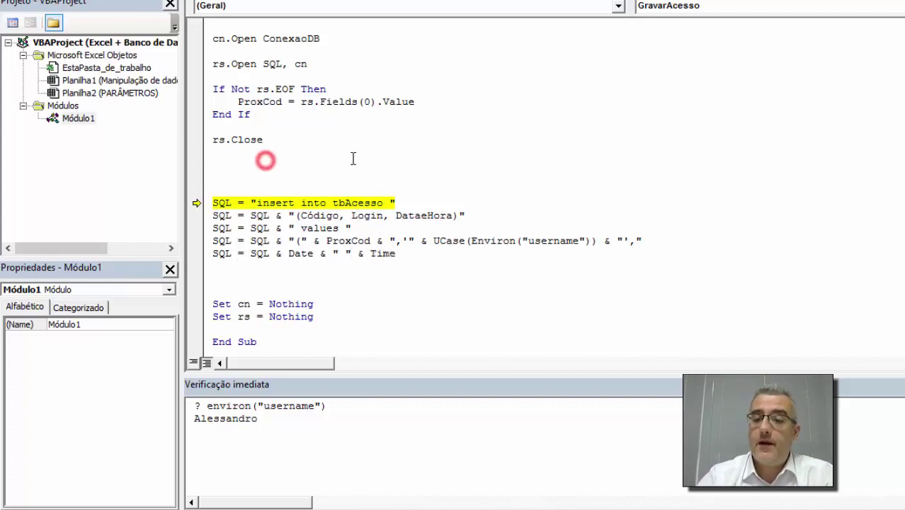
key("Delete")
key("Delete")
key("BackSpace")
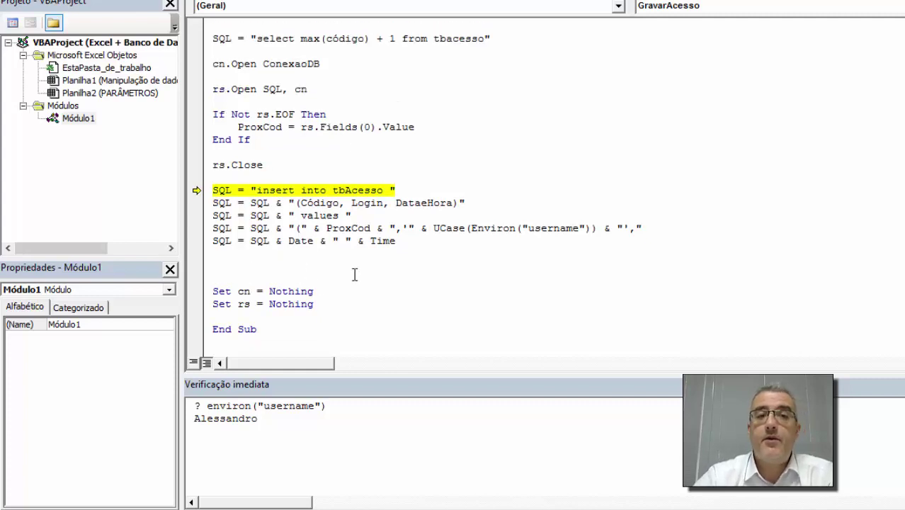
left_click(284, 255)
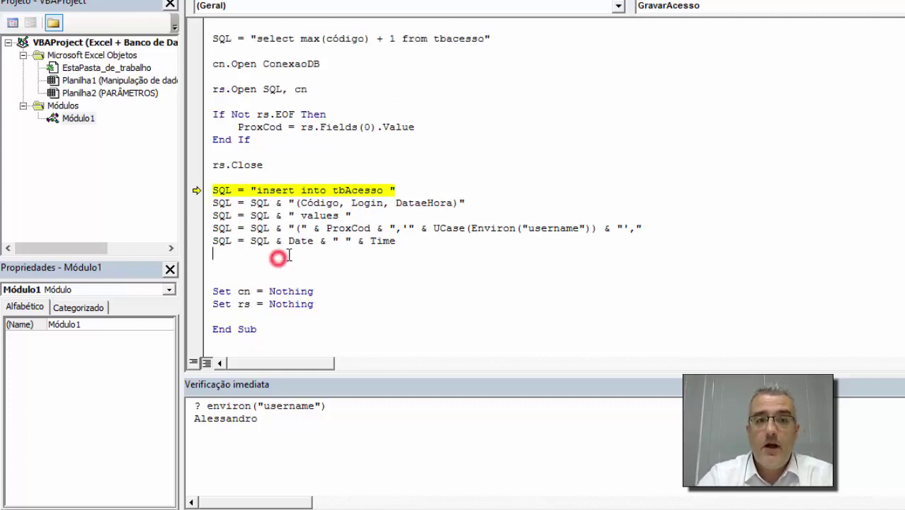
key("Return")
key("Return")
type("rs")
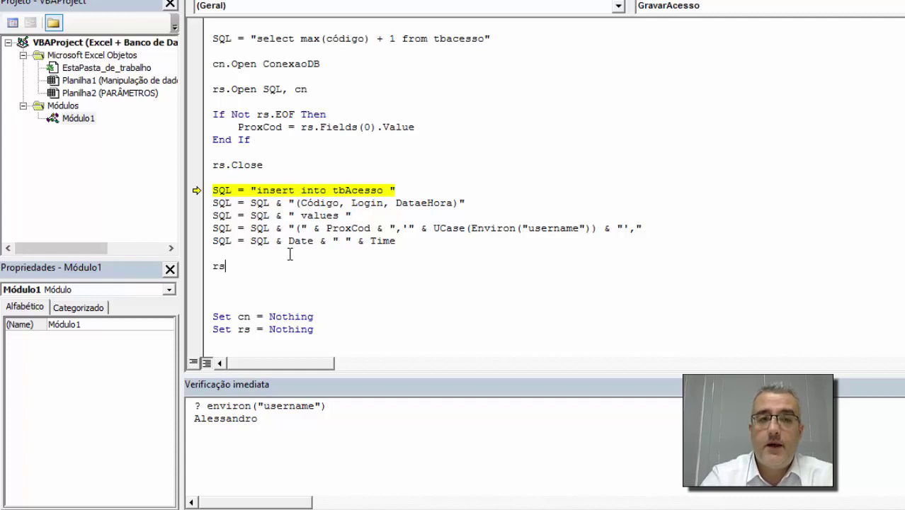
type(";")
type(".open")
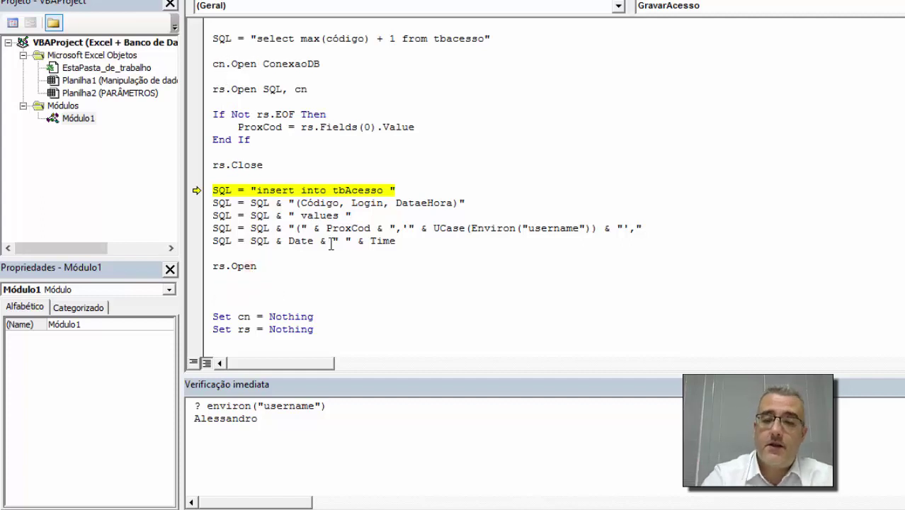
type(", co")
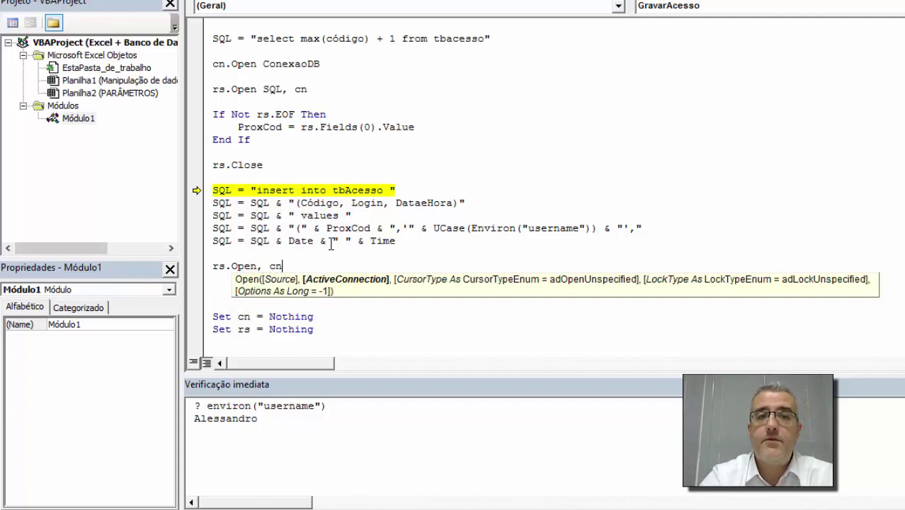
key("Return")
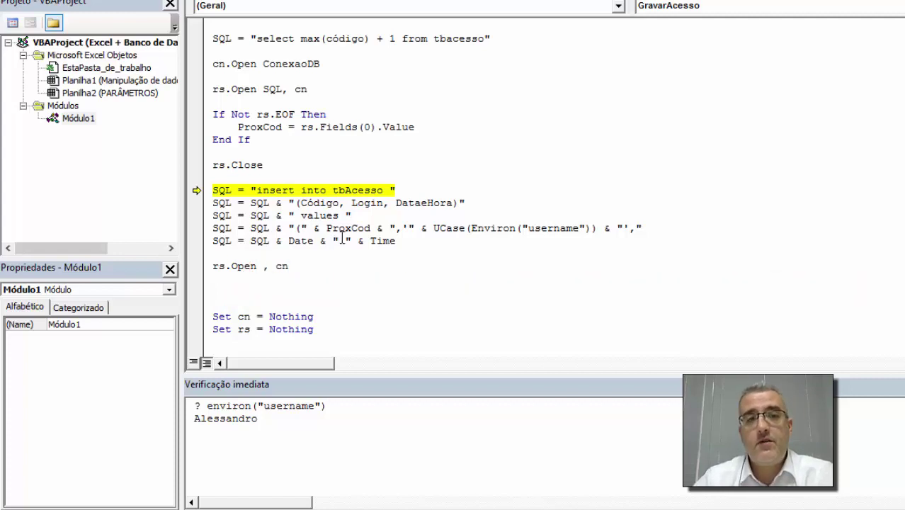
scroll(342, 236, "down", 1)
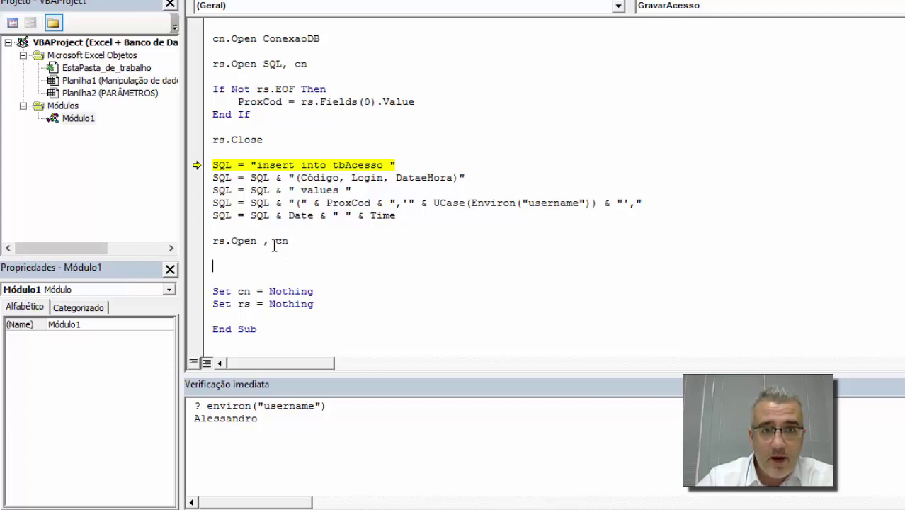
left_click(256, 240)
type("sql")
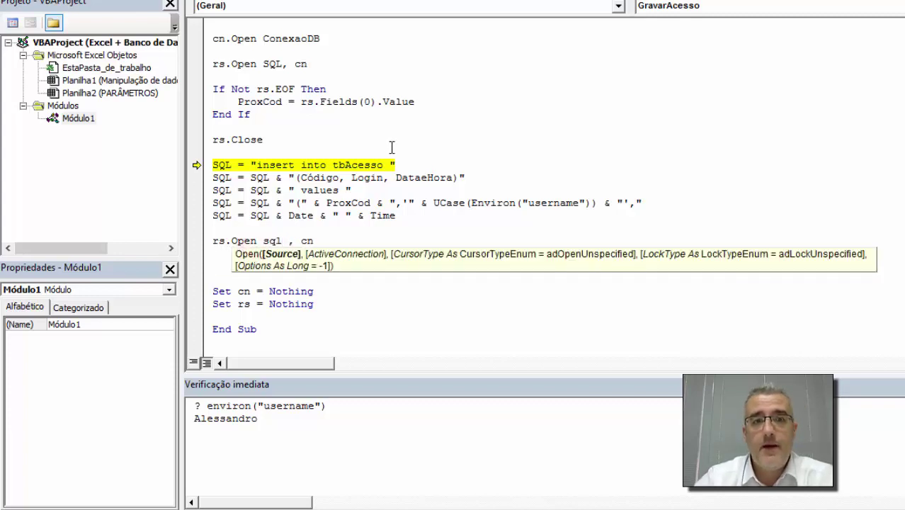
left_click(340, 228)
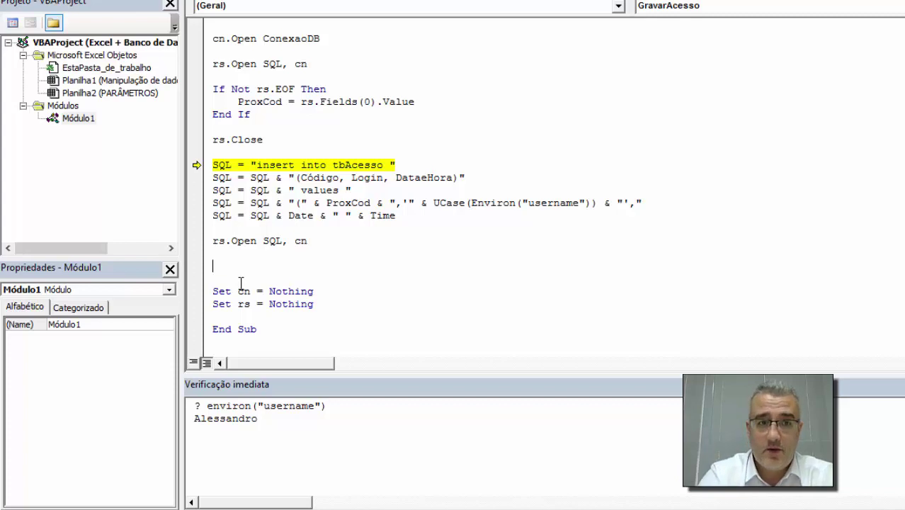
Add rs.Close and cn.Close before the Set ... = Nothing lines
type("rs.close")
key("Return")
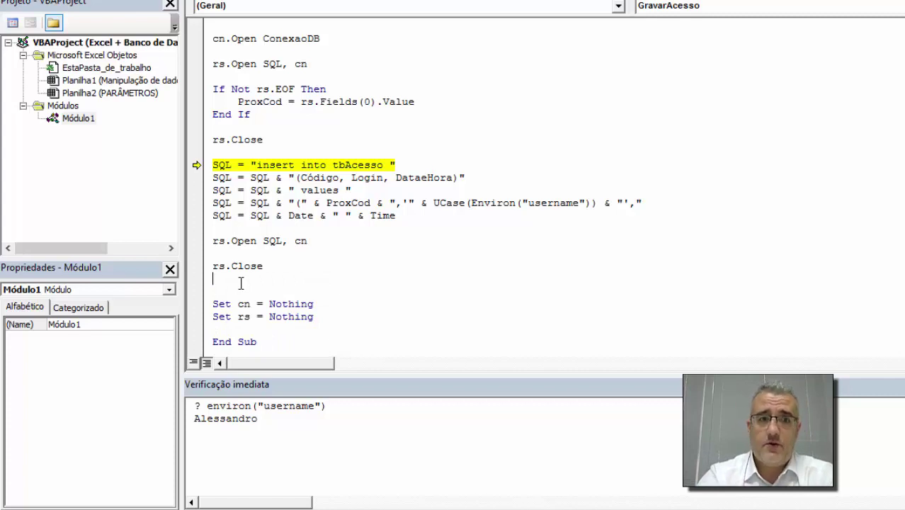
type("cn.close")
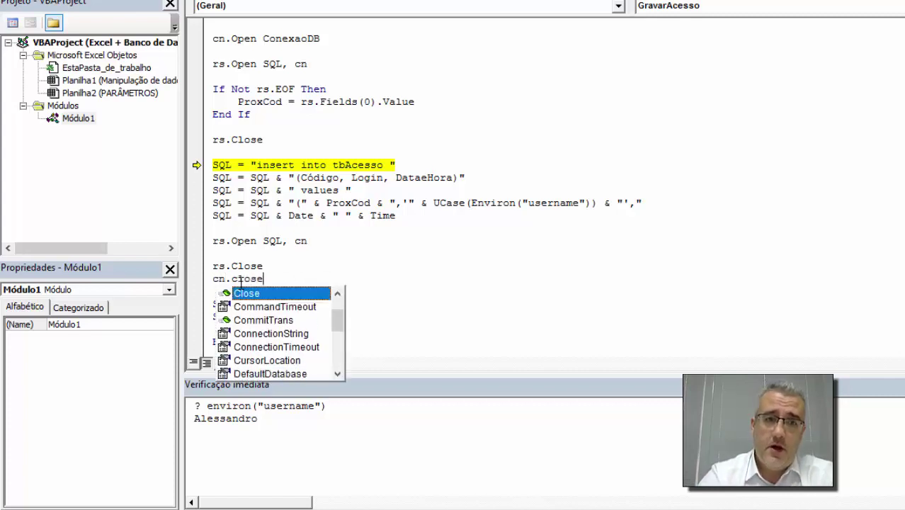
key("Return")
key("Return")
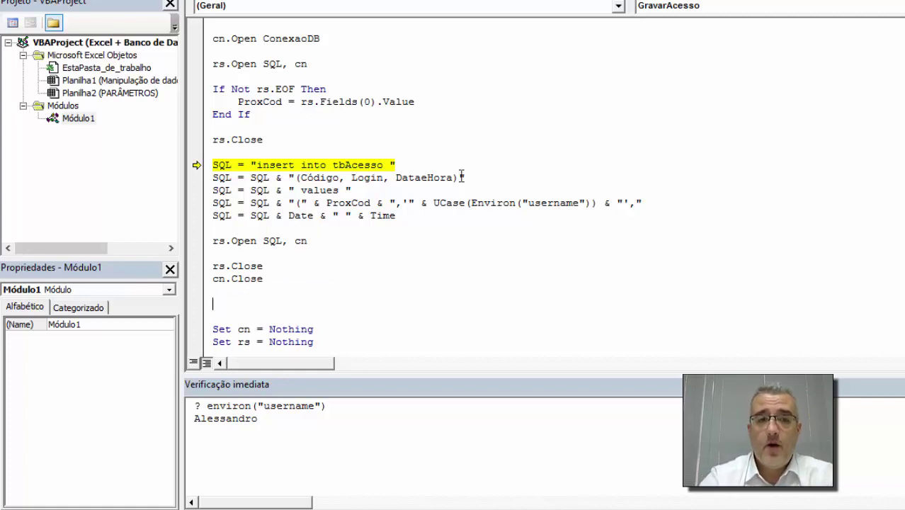
key("Delete")
key("Delete")
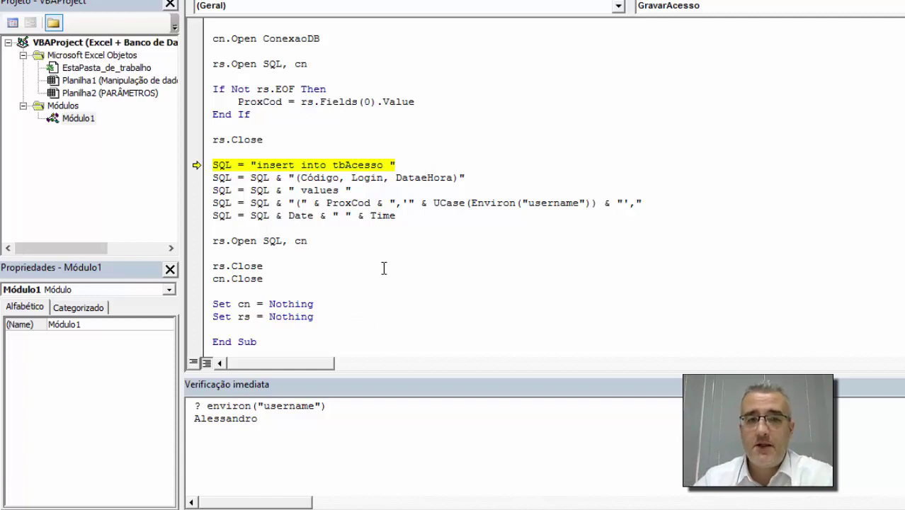
Step the macro with F8 and append & ")" after Time in the SQL
key("F8")
key("F8")
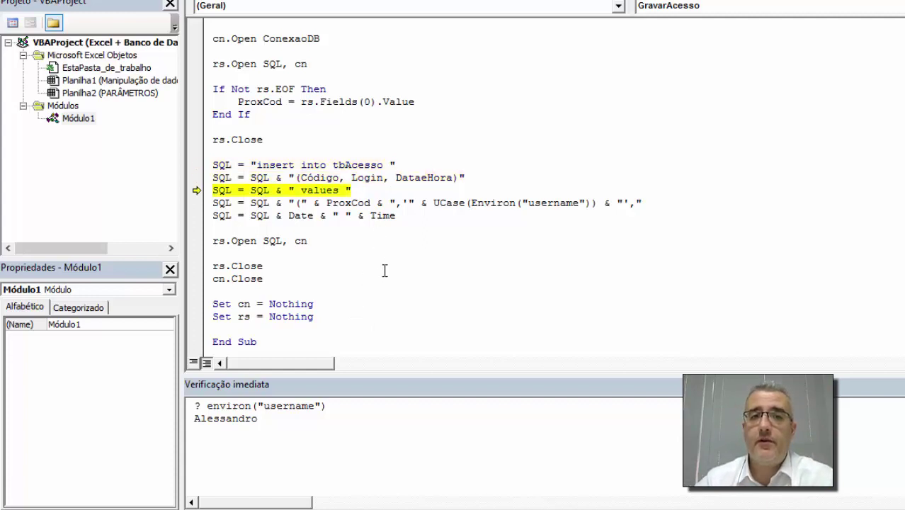
key("F8")
key("F8")
key("F8")
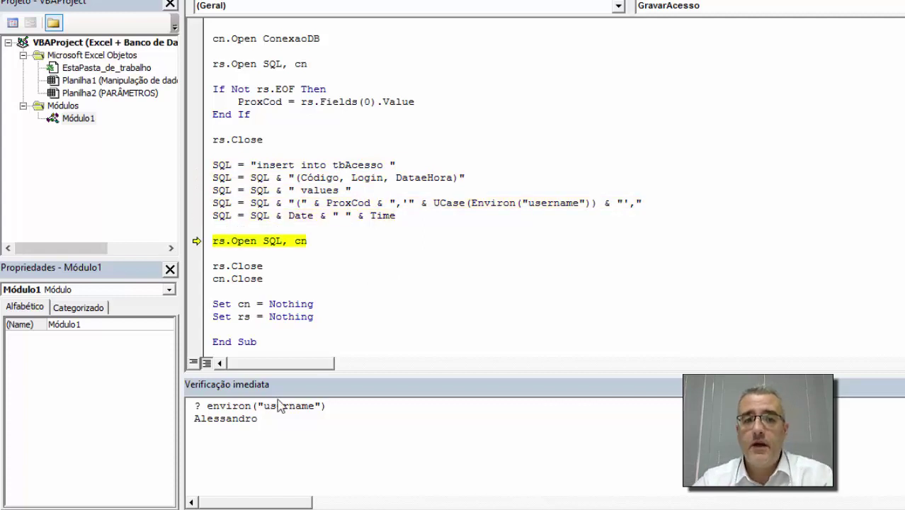
left_click(263, 434)
left_click(361, 216)
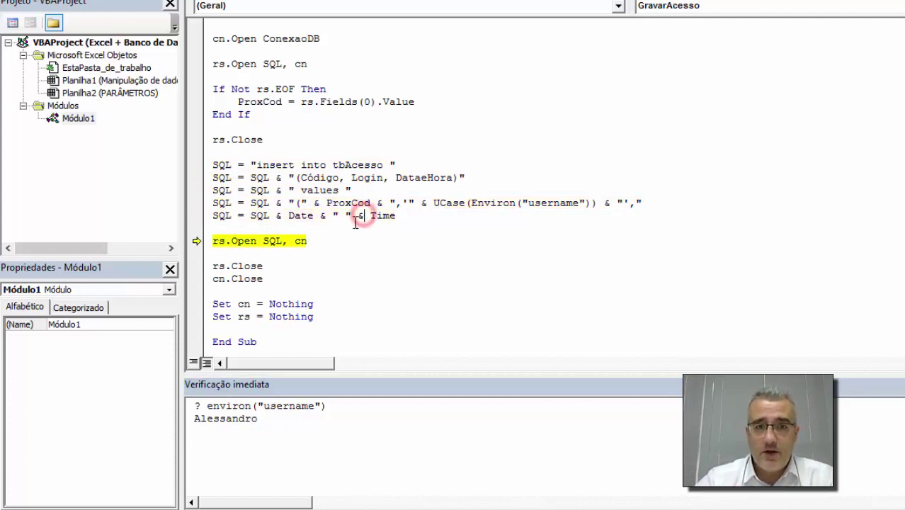
left_click(402, 216)
type("& ")
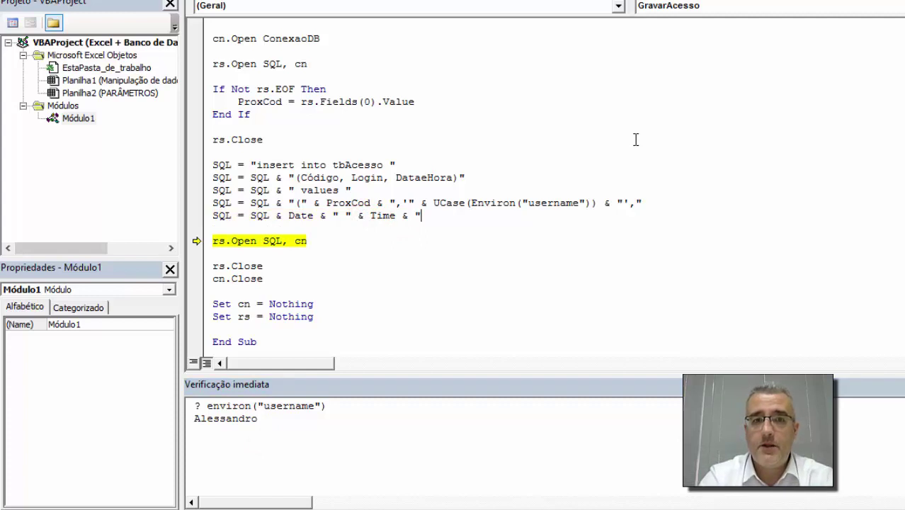
type("\"")
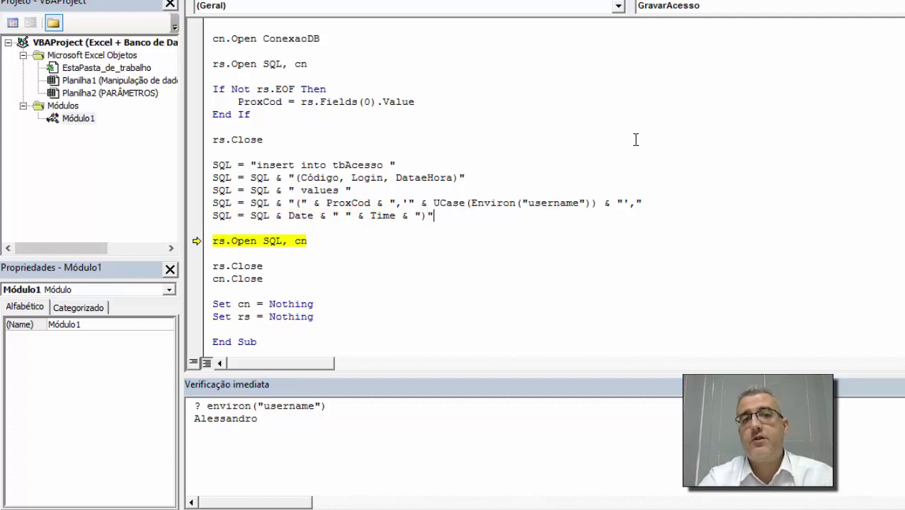
Rerun from the insert line and print the SQL with ? sql in the Immediate window
left_click_drag(197, 241, 197, 165)
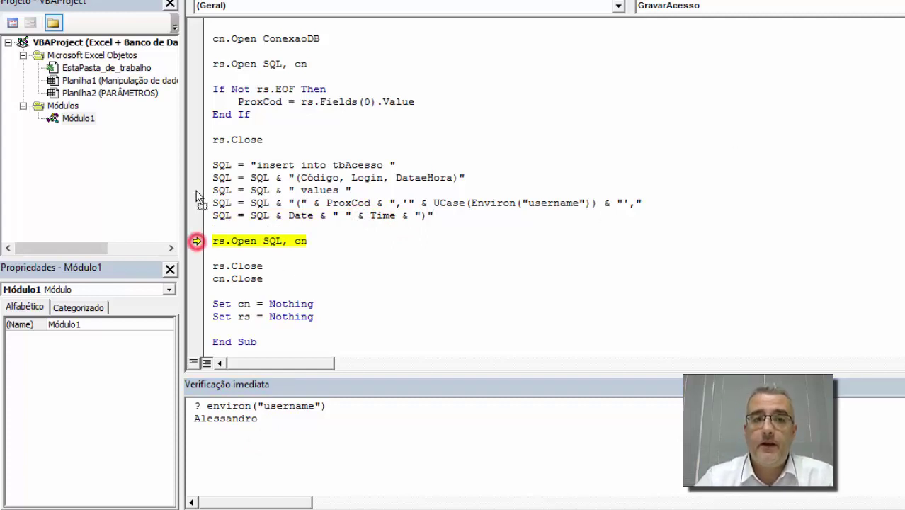
mouse_move(220, 222)
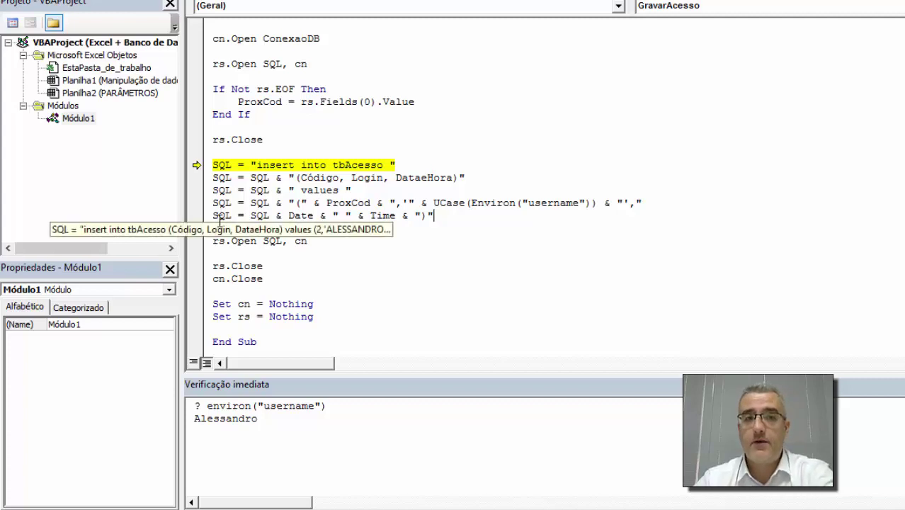
key("F8")
key("F8")
key("F8")
key("F8")
key("F8")
left_click(267, 445)
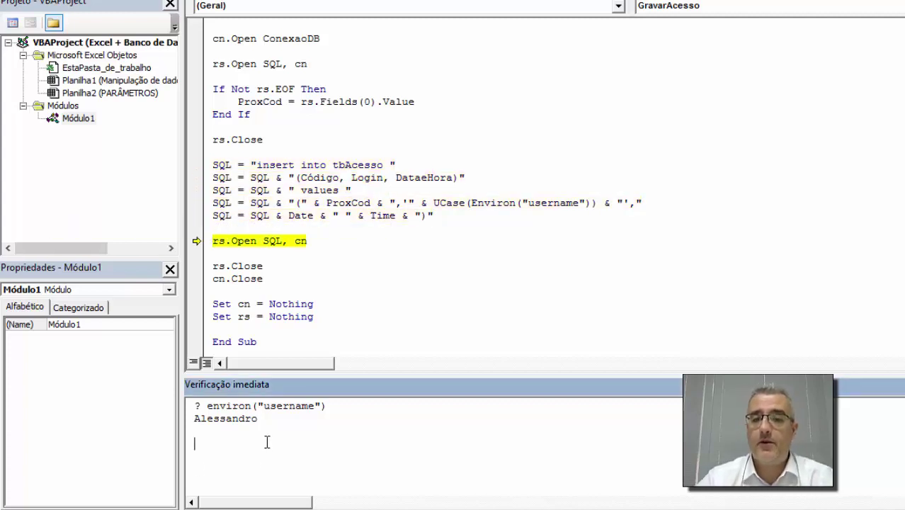
type("? sql")
key("Return")
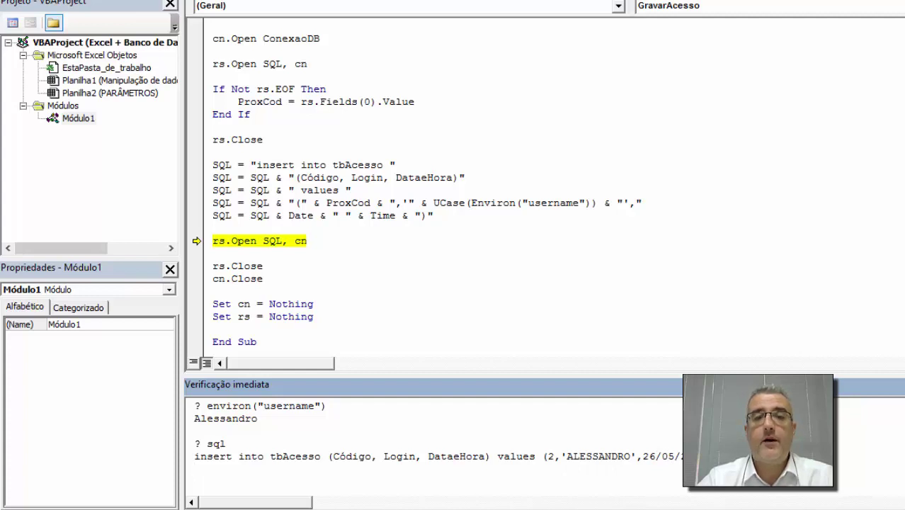
Execute rs.Open, debug the syntax error, and select the printed SQL in the Immediate window
left_click(431, 303)
key("F8")
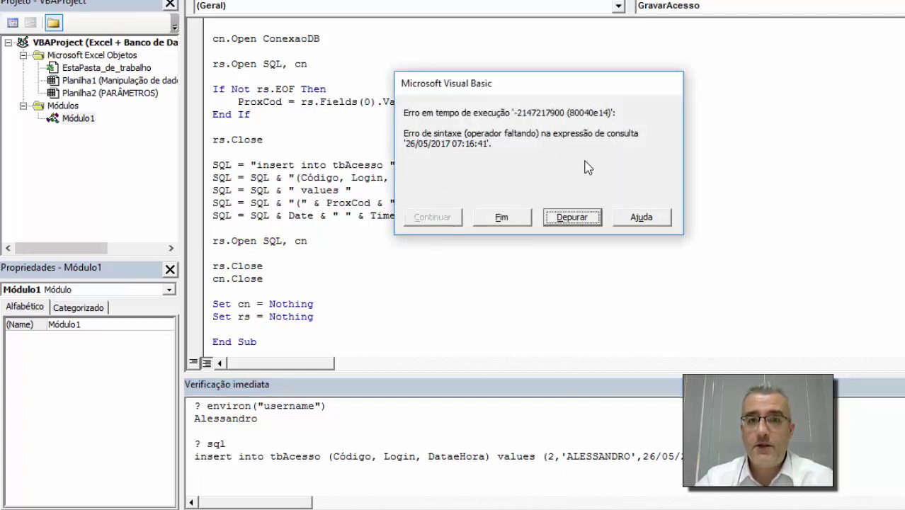
left_click(590, 217)
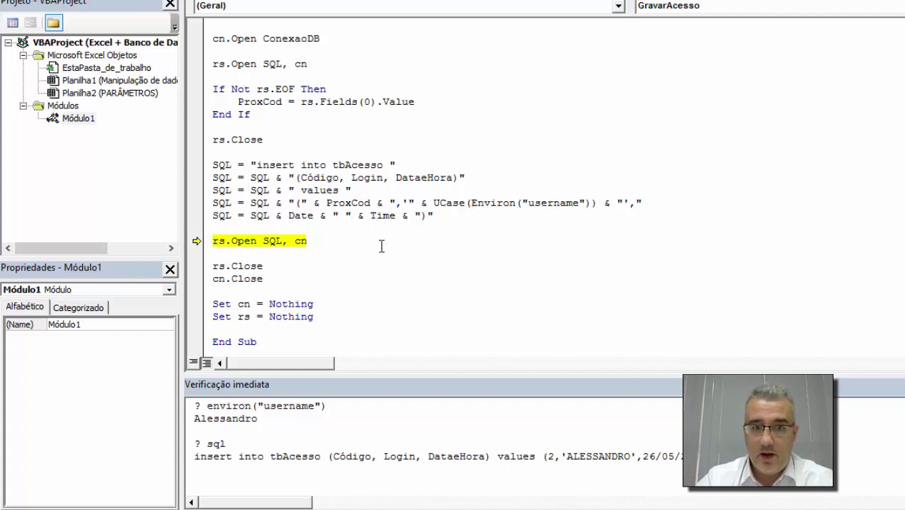
left_click(563, 458)
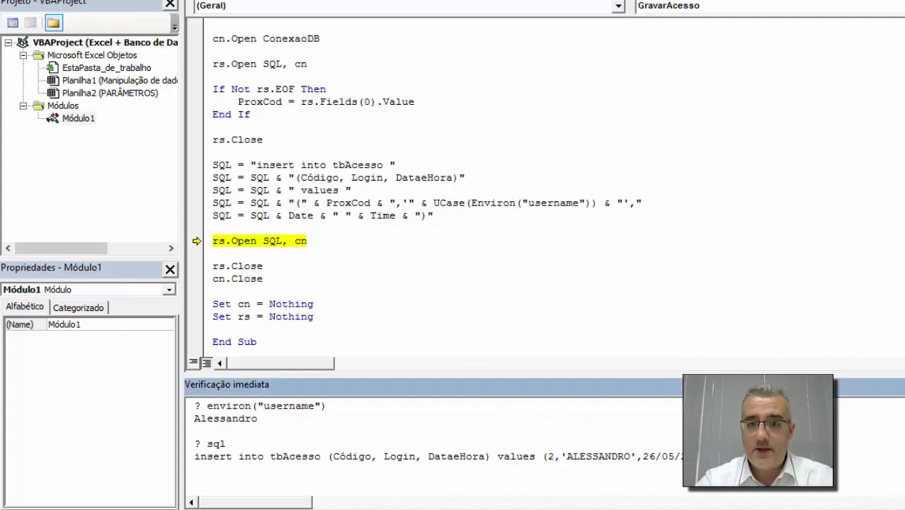
key("shift+End")
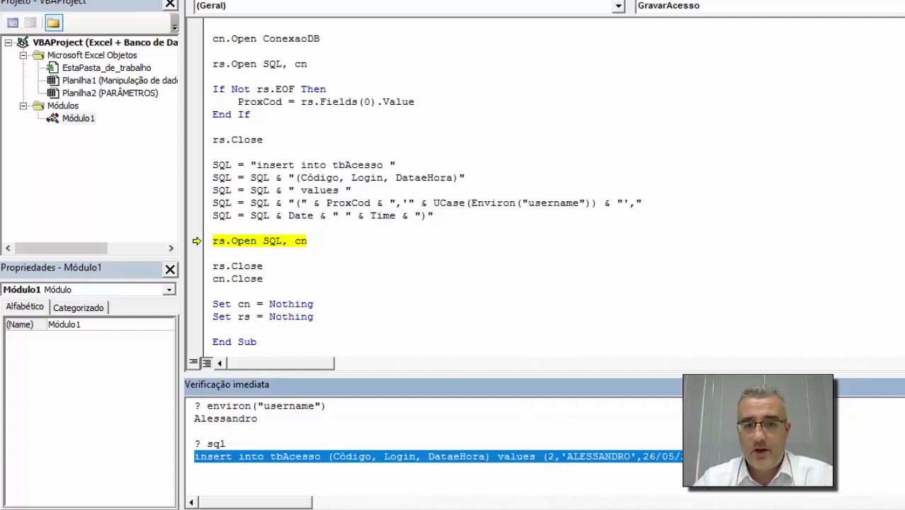
Stop the paused macro and open the bdAlunos.accdb database
left_click(301, 290)
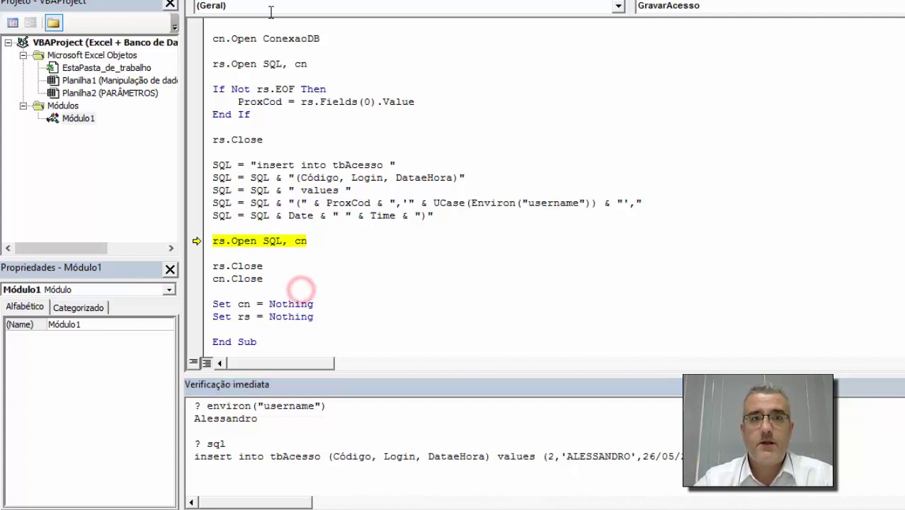
key("F5")
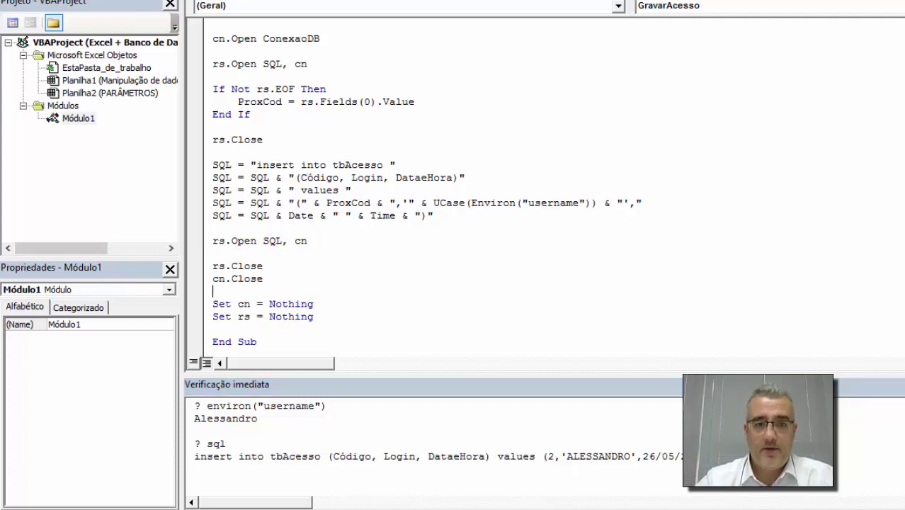
left_click(183, 126)
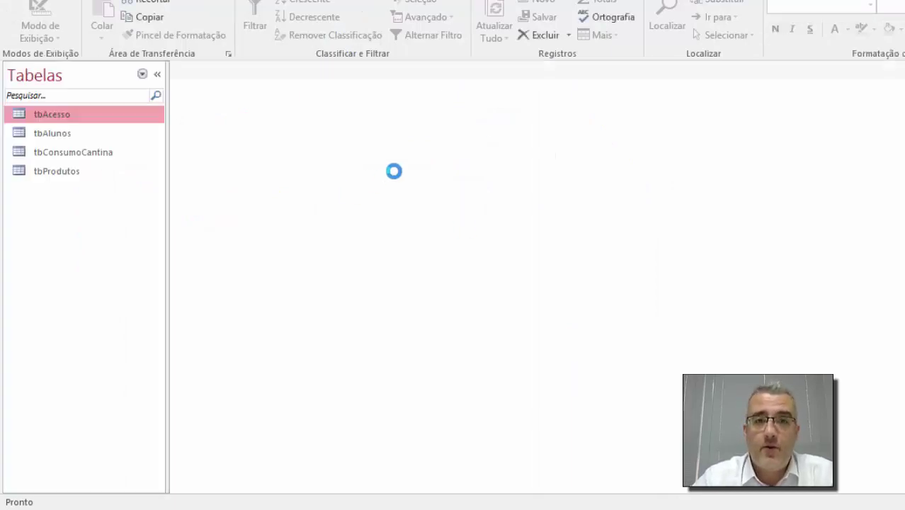
Show Consultas in the navigation pane and create blank Consulta1 in design view without tables
left_click(142, 74)
left_click(80, 250)
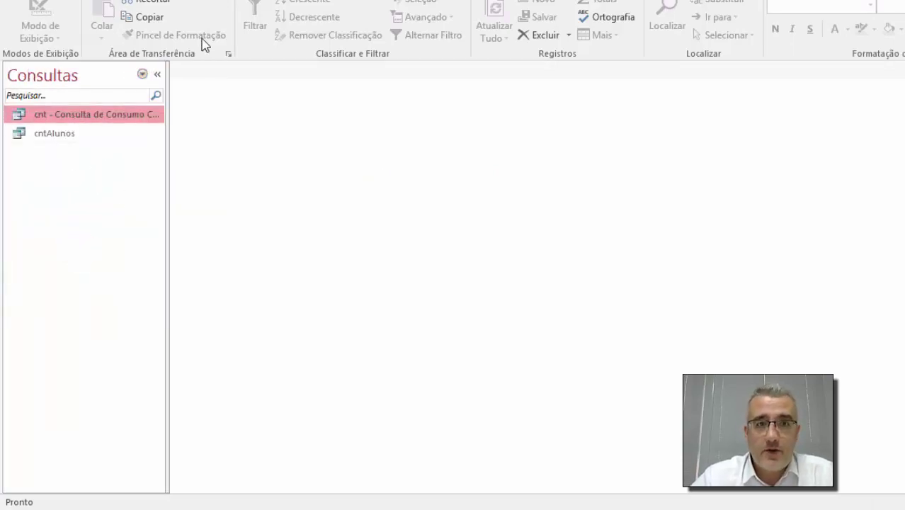
left_click(134, 1)
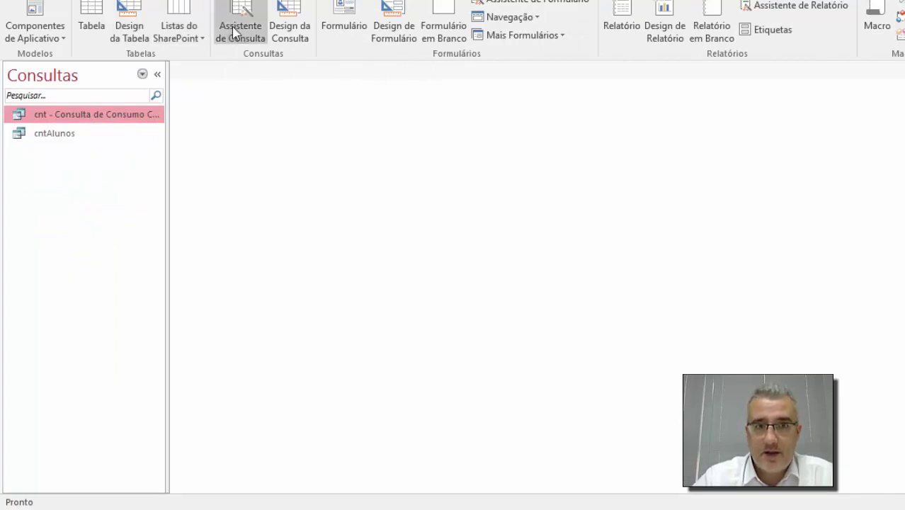
left_click(283, 13)
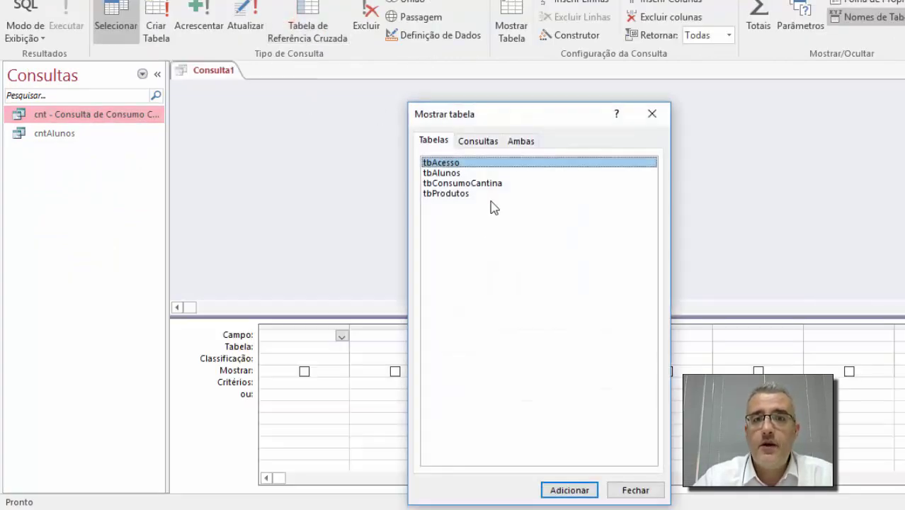
left_click(635, 490)
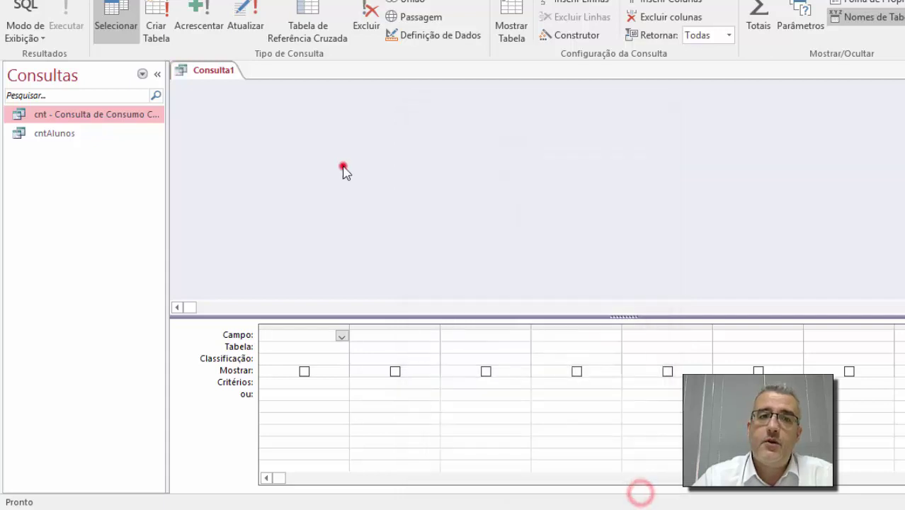
Paste the insert statement into Consulta1's SQL view and run it, hitting a syntax error
left_click(27, 10)
type("insert into tbAcesso (Código, Login, DataeHora) values (2,'ALESSANDRO',26/05/2017 07:16:41)")
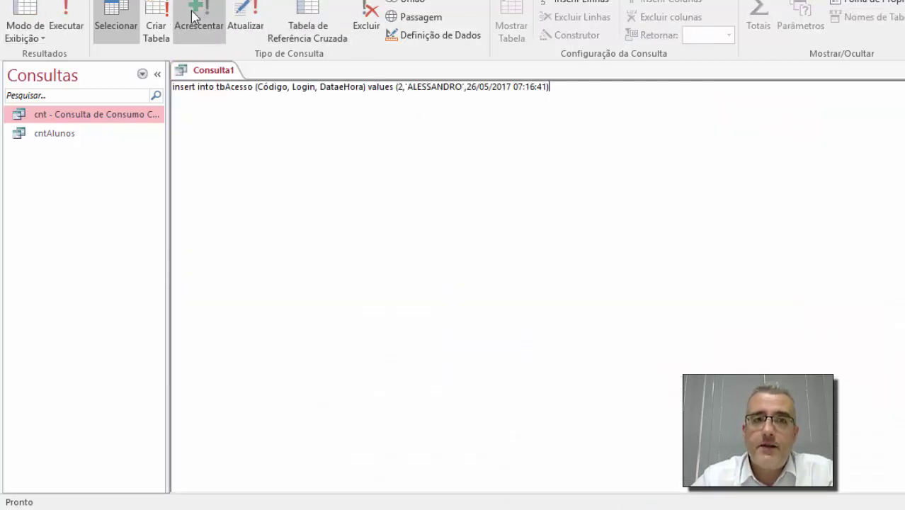
left_click(65, 22)
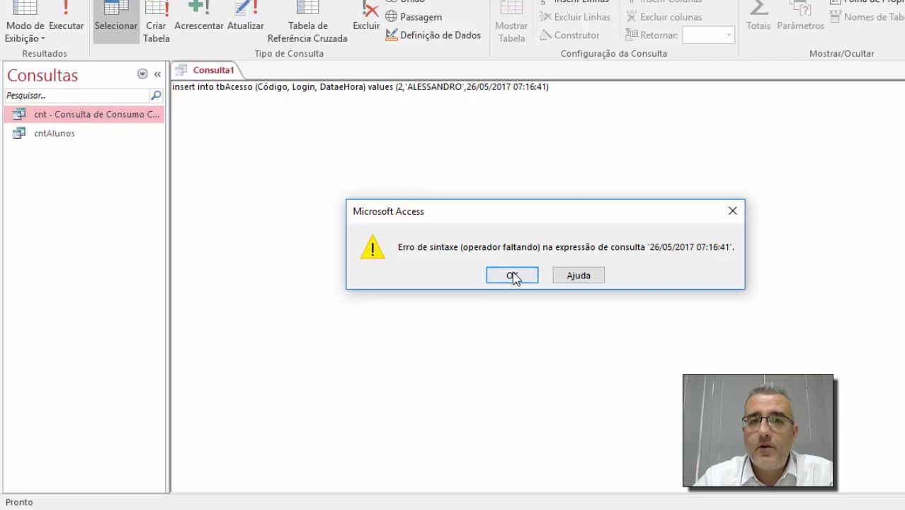
left_click(513, 273)
Wrap the date-time in single quotes, rerun without appending, and close Access without saving
left_click(512, 86)
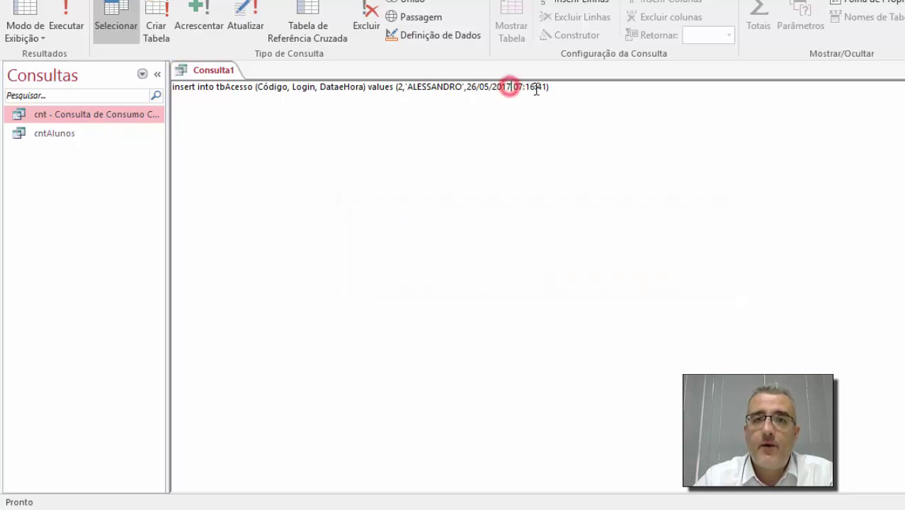
left_click(468, 86)
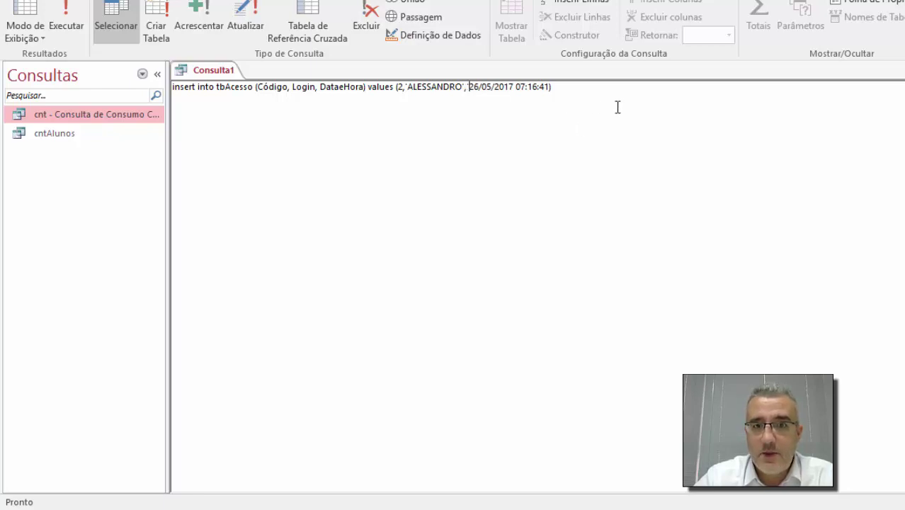
type("'")
left_click(549, 86)
type("')")
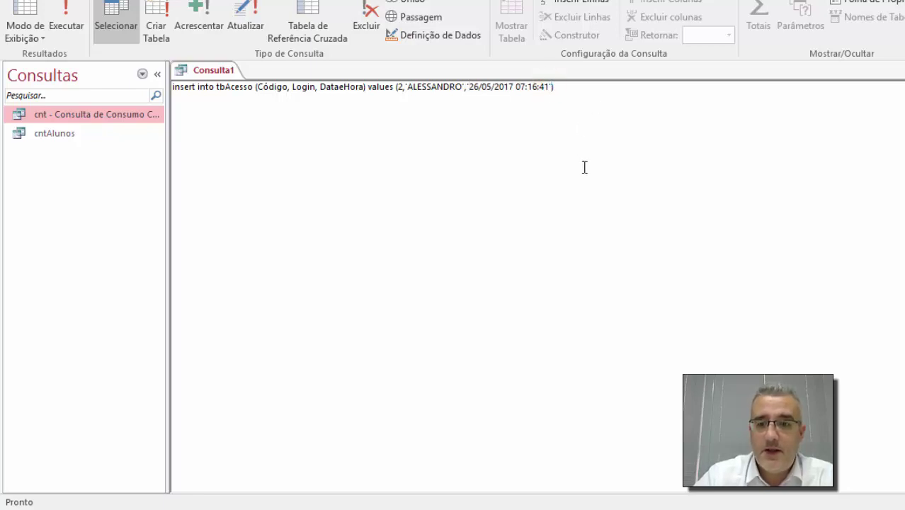
left_click(66, 21)
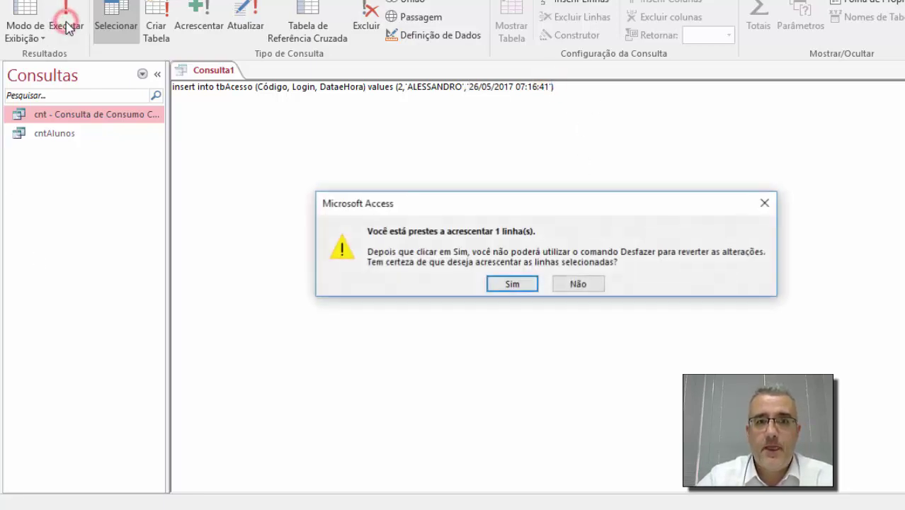
left_click(569, 284)
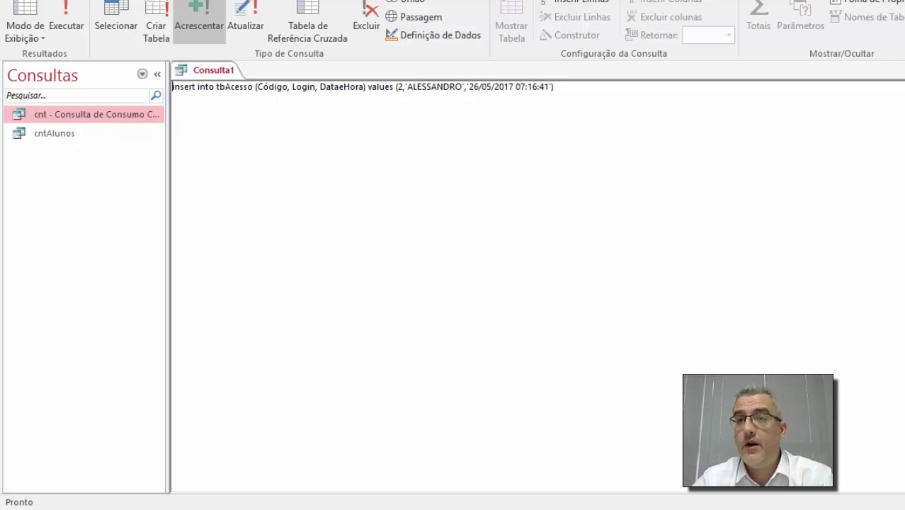
key("alt+F4")
left_click(540, 274)
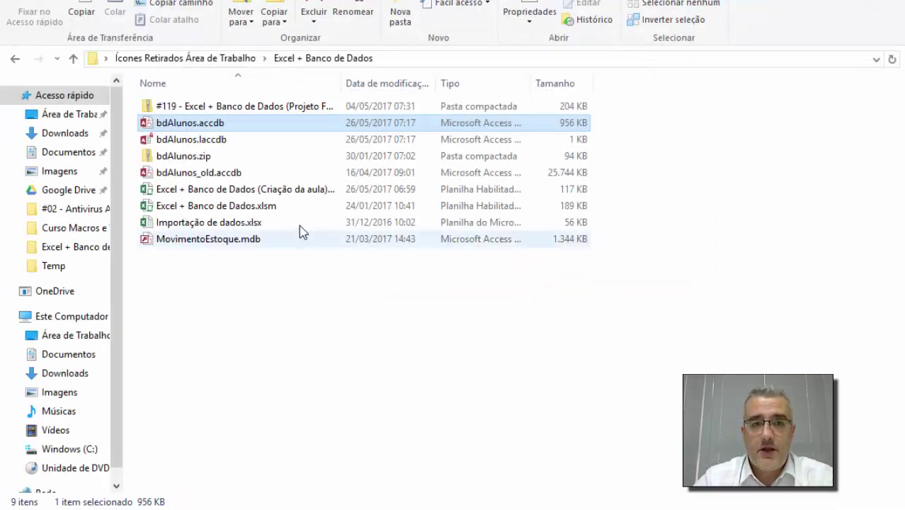
Wrap Date & " " & Time in single quotes in the GravarAcesso SQL string
key("alt+Tab")
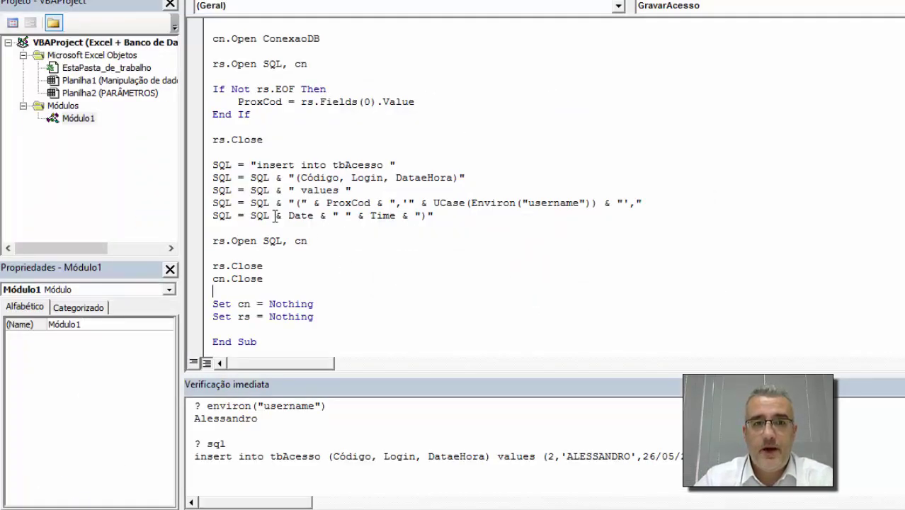
left_click(283, 218)
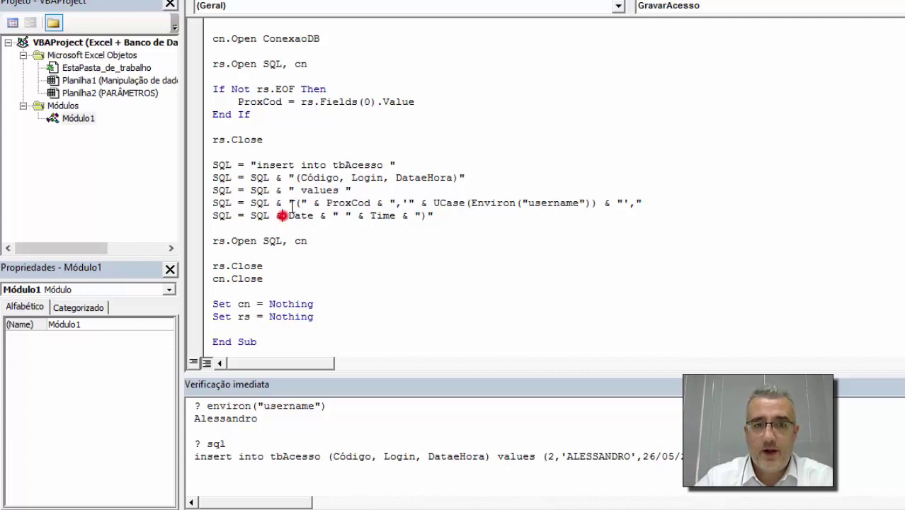
type("\"'\"")
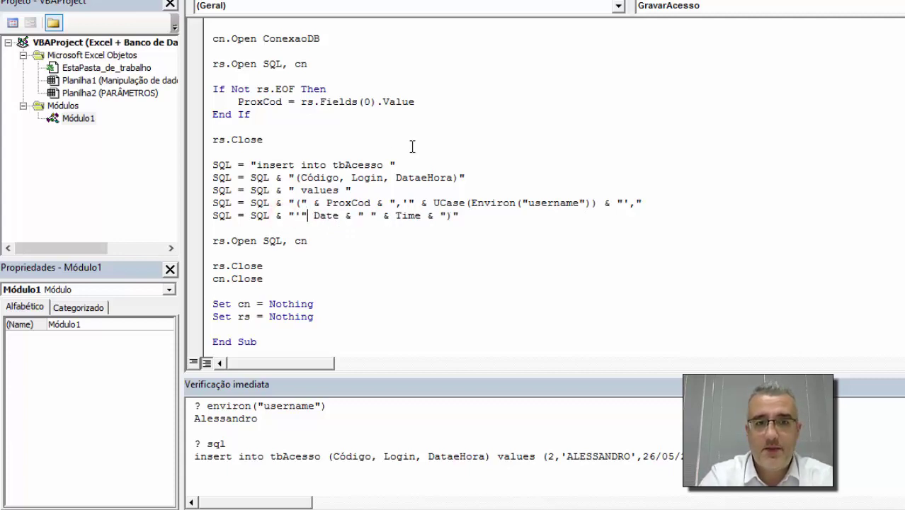
type(" &")
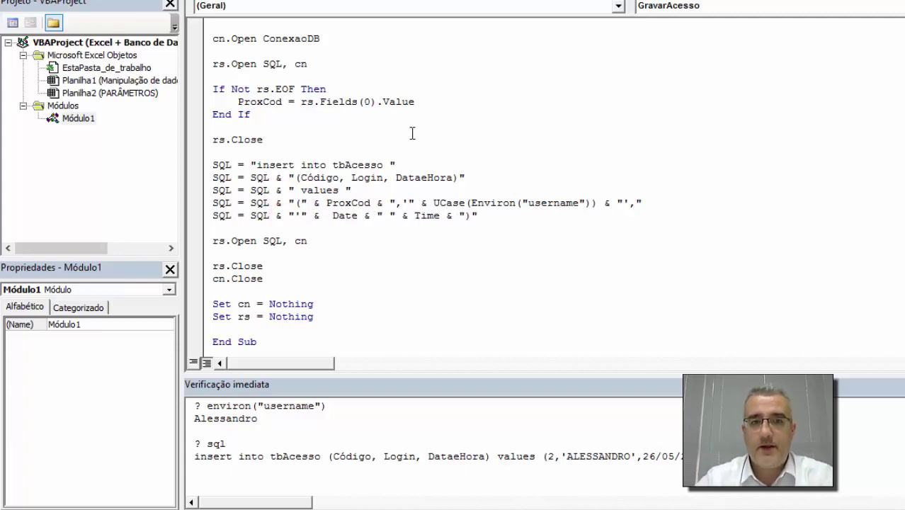
left_click(461, 217)
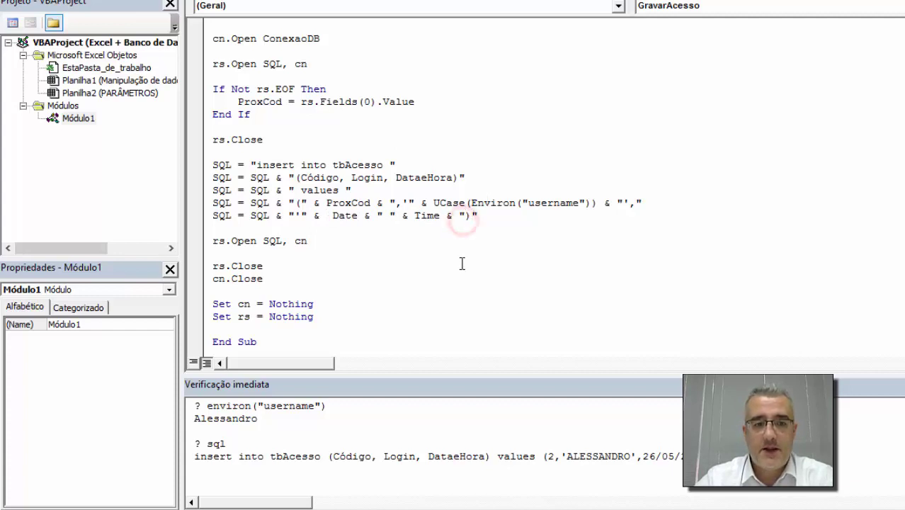
type("'")
left_click(506, 237)
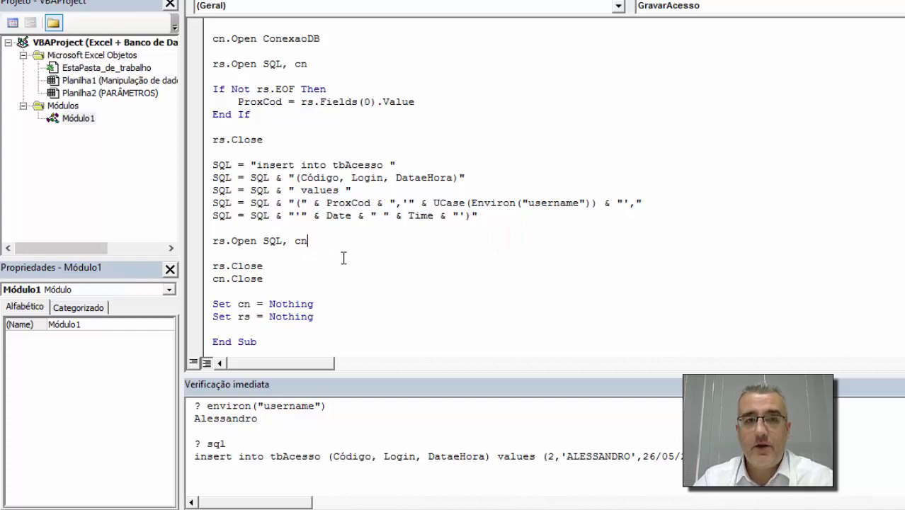
Step GravarAcesso with F8 through the connection, Código lookup and insert execution
key("F8")
key("F8")
key("F8")
key("F8")
scroll(423, 259, "down", 1)
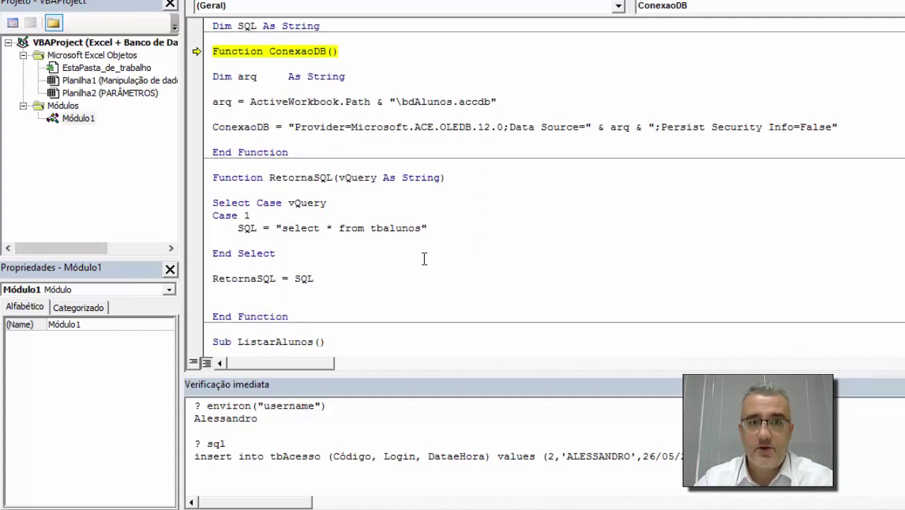
key("F8")
key("F8")
key("F8")
key("F8")
scroll(424, 259, "down", 2)
key("F8")
key("F8")
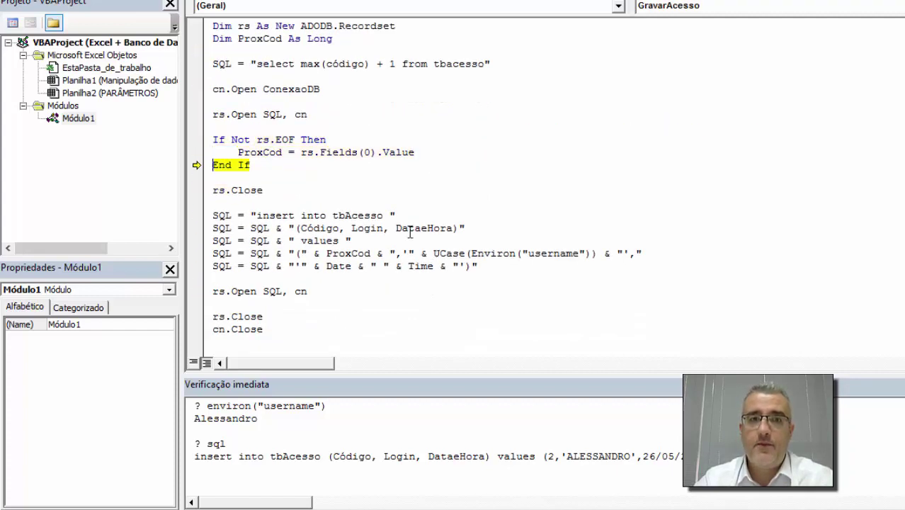
key("F8")
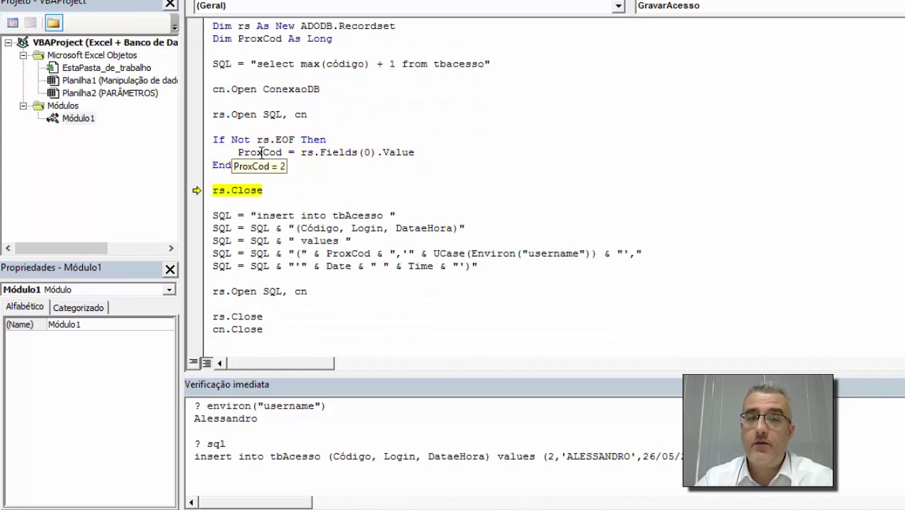
scroll(353, 152, "down", 2)
key("F8")
key("F8")
key("F8")
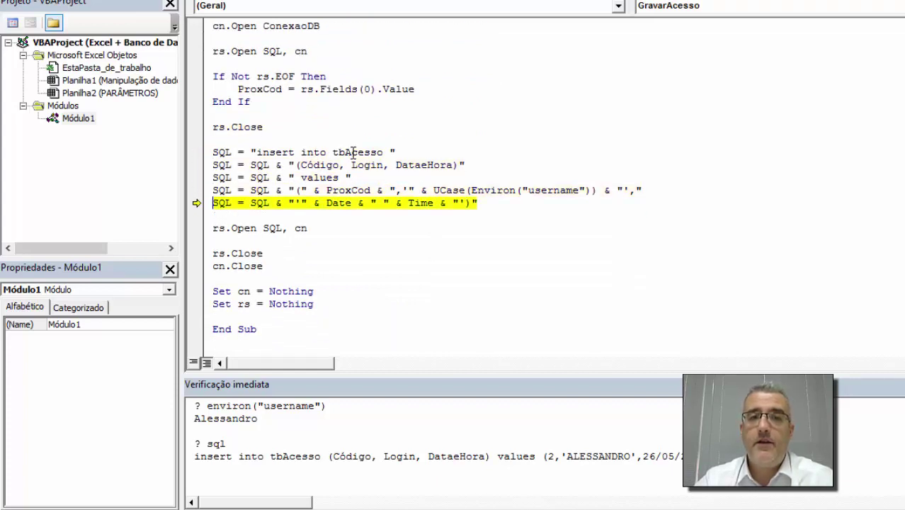
key("F8")
key("F8")
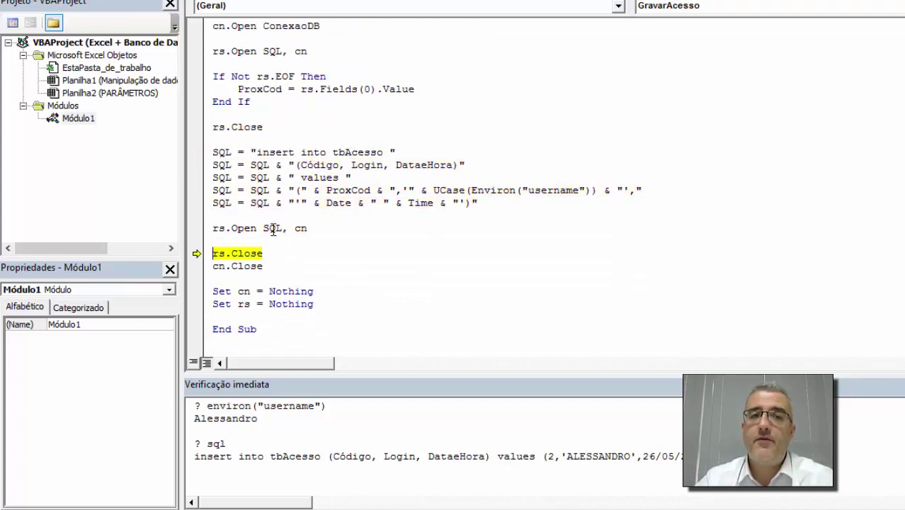
key("F8")
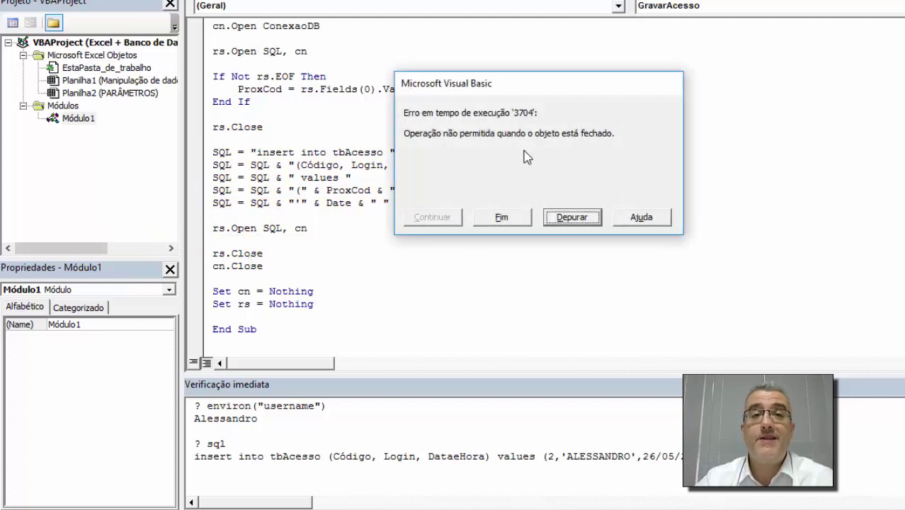
Delete the failing rs.Close after rs.Open and run the macro to completion with F5
left_click(572, 219)
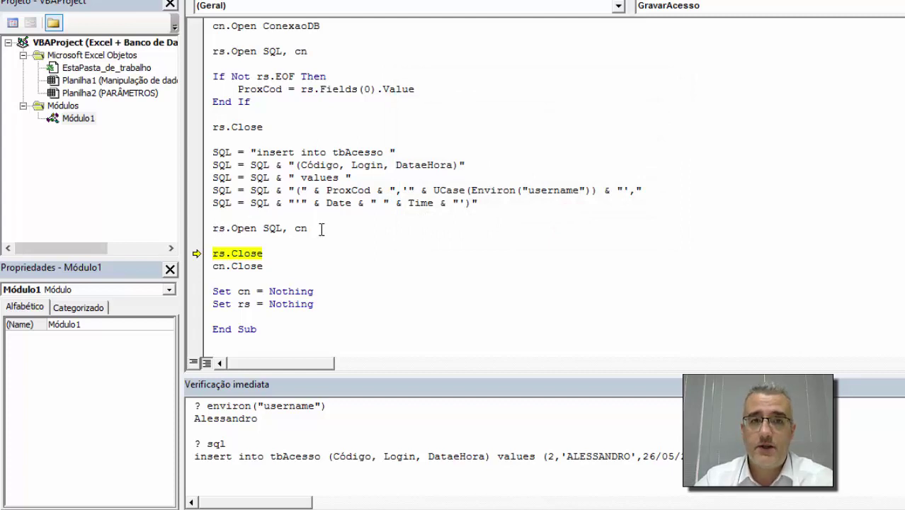
mouse_move(224, 253)
left_mouse_down()
mouse_move(269, 253)
mouse_move(212, 254)
left_mouse_up()
key("Delete")
key("Delete")
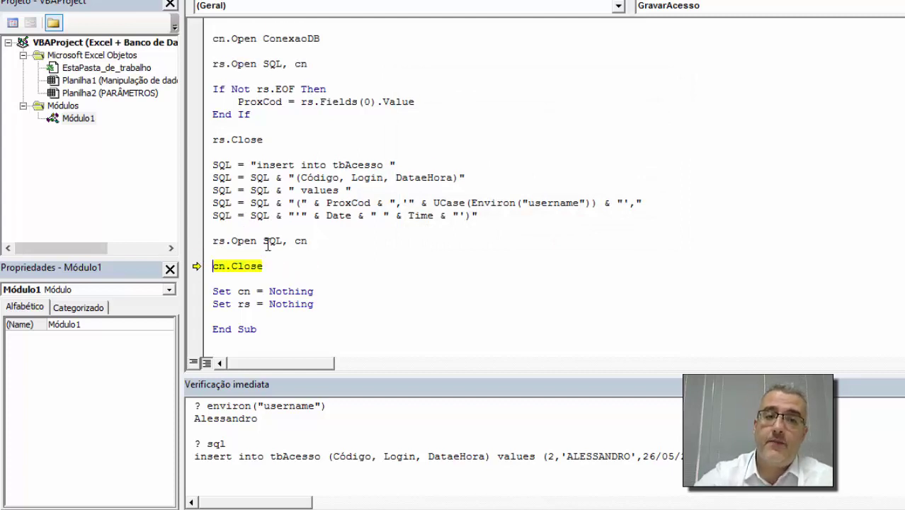
key("F8")
key("F5")
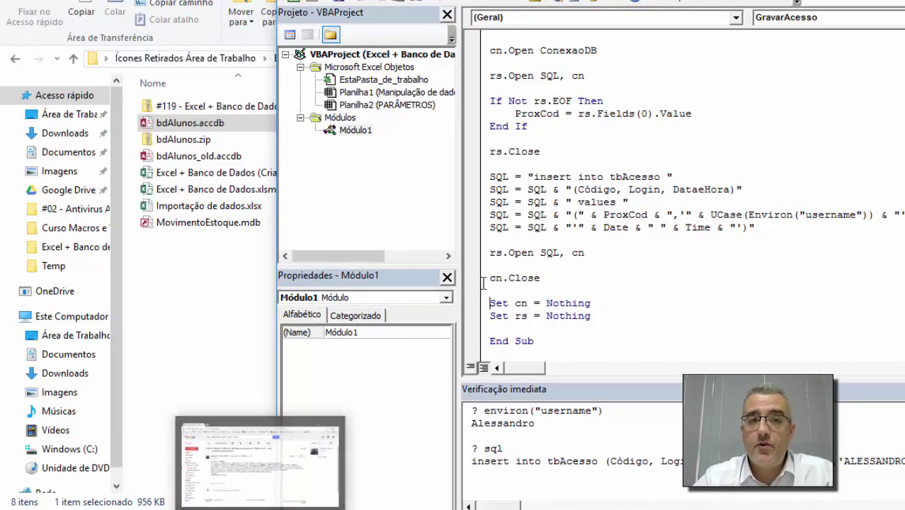
Switch to the project folder and open bdAlunos.accdb
key("alt+Tab")
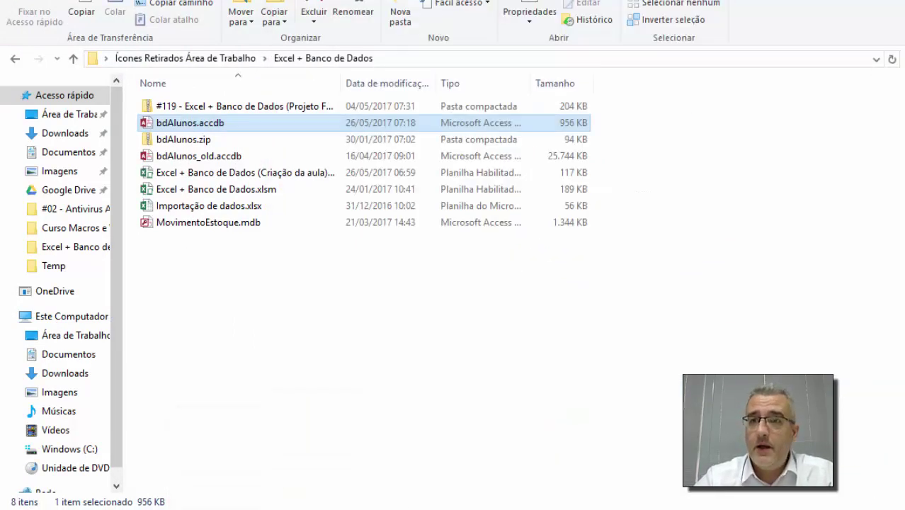
key("alt+Tab")
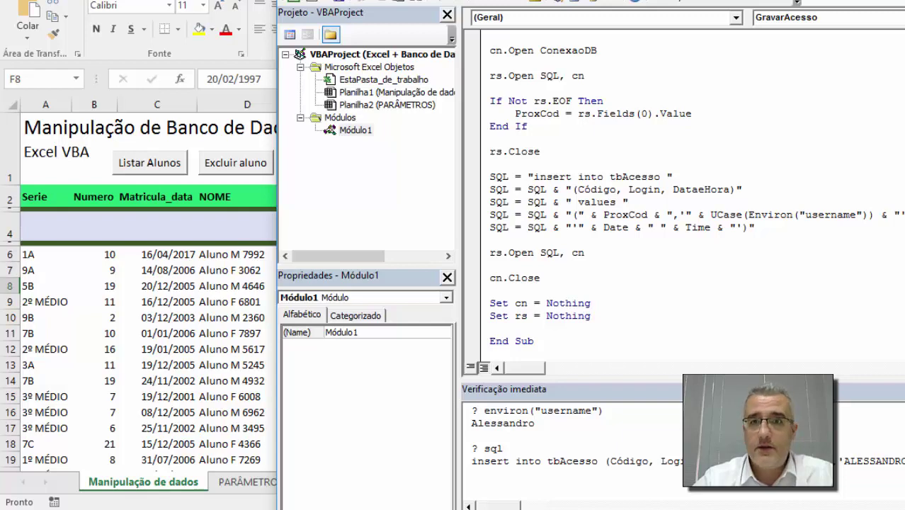
key("alt+F11")
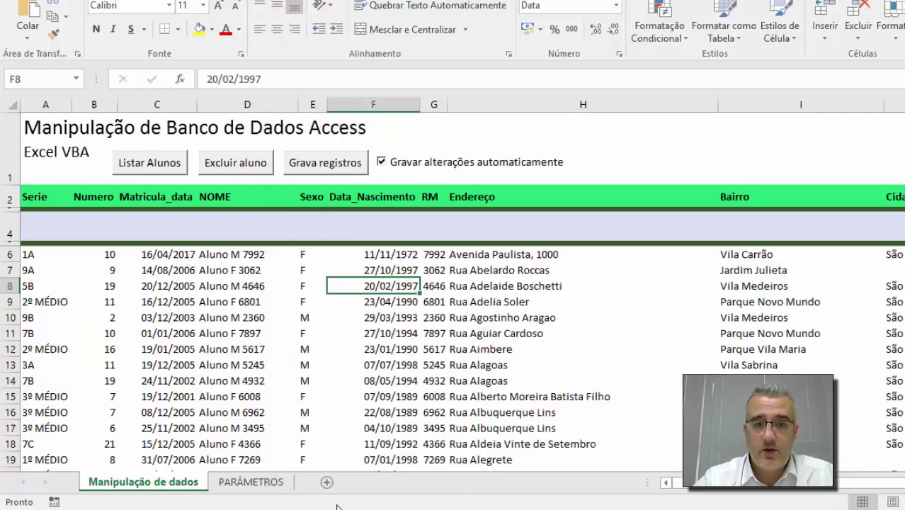
key("alt+Tab")
left_click(190, 123)
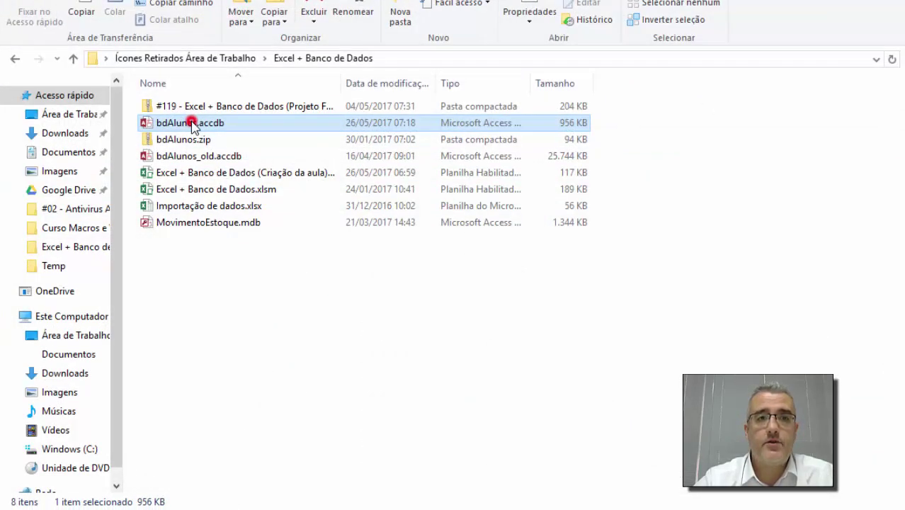
double_click(191, 124)
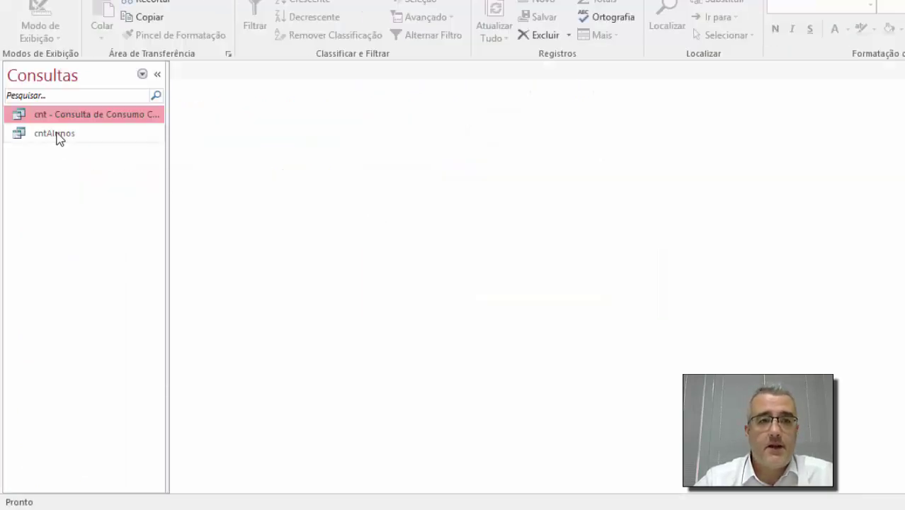
Show the tables, widen tbAcesso's DataeHora to check record 2, and close discarding layout changes
left_click(142, 74)
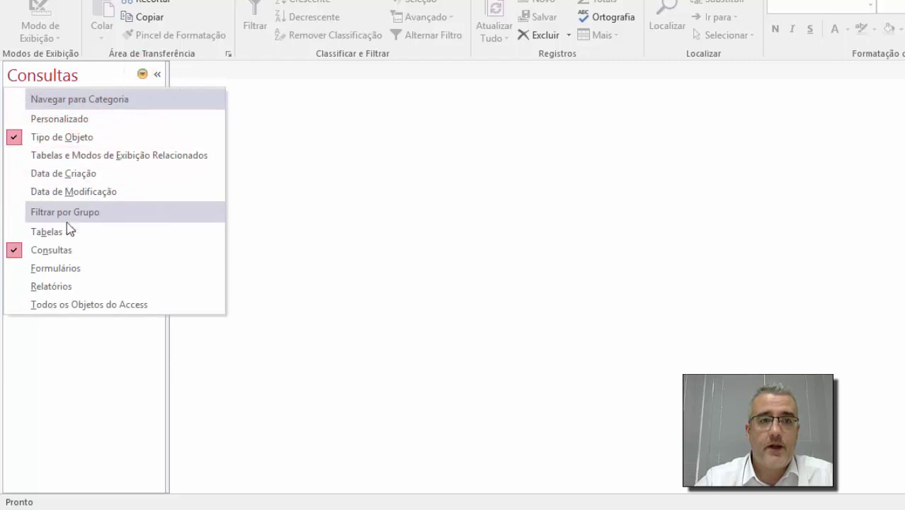
left_click(69, 231)
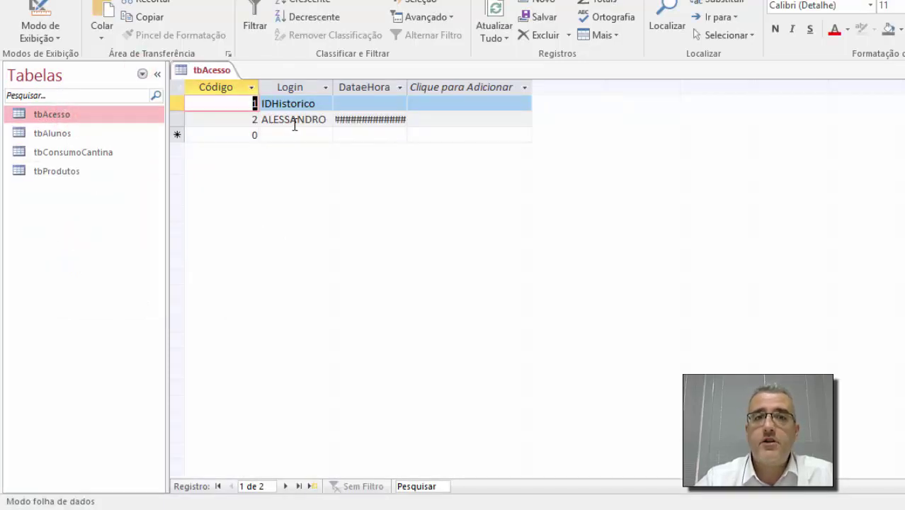
double_click(407, 87)
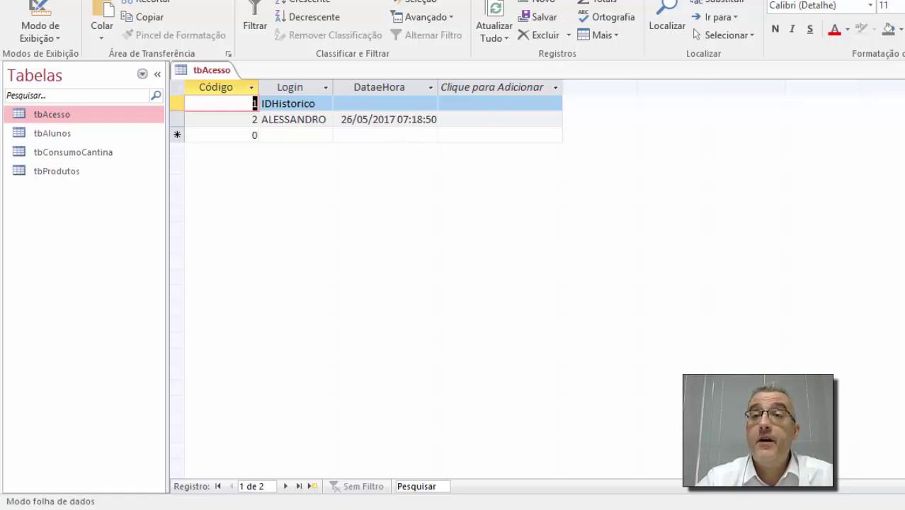
key("ctrl+F4")
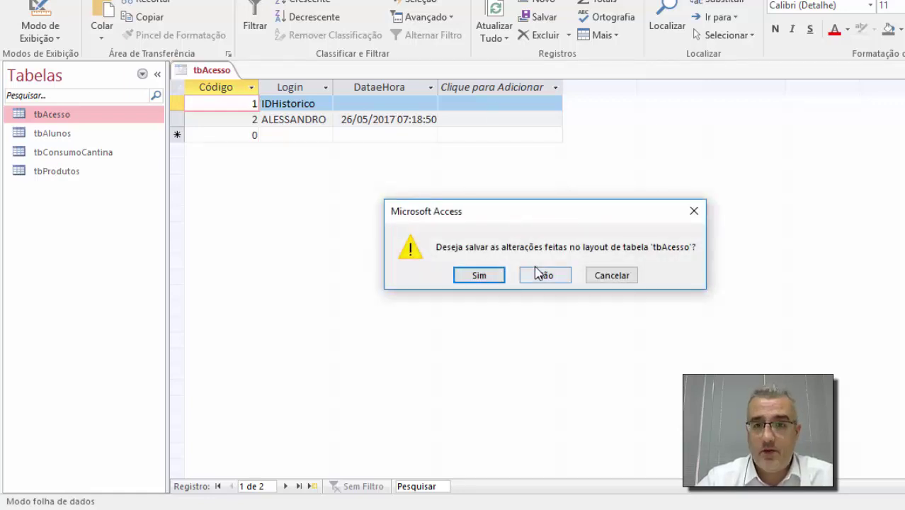
left_click(540, 276)
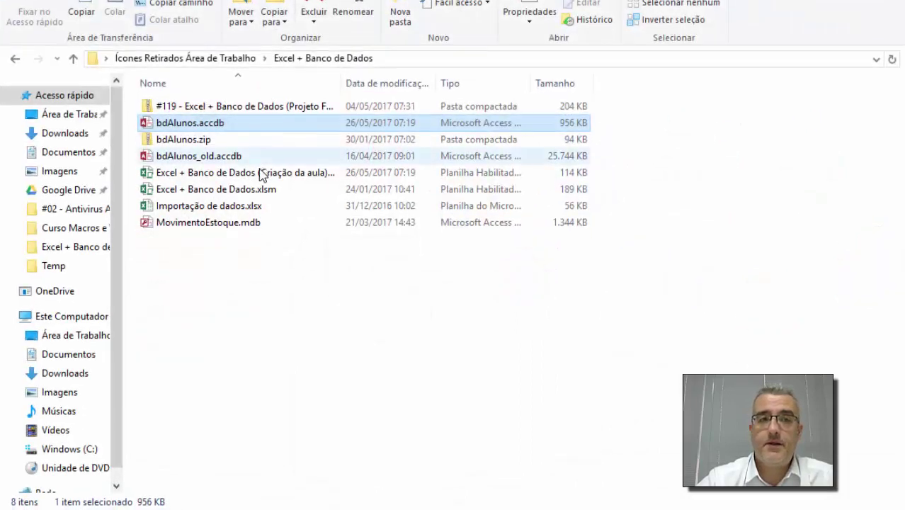
Open Excel + Banco de Dados (Criação da aula).xlsm from File Explorer to log an access
left_click(259, 174)
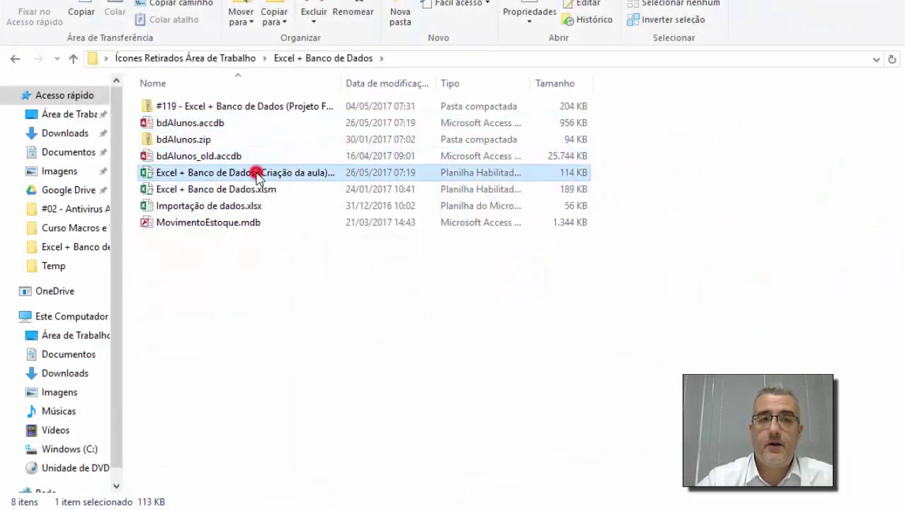
double_click(259, 175)
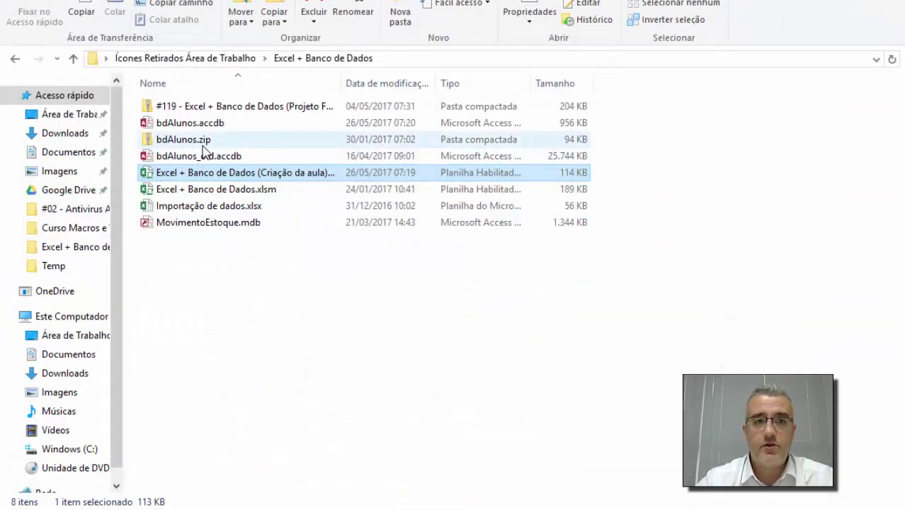
Open bdAlunos.accdb and its tbAcesso table
left_click(202, 124)
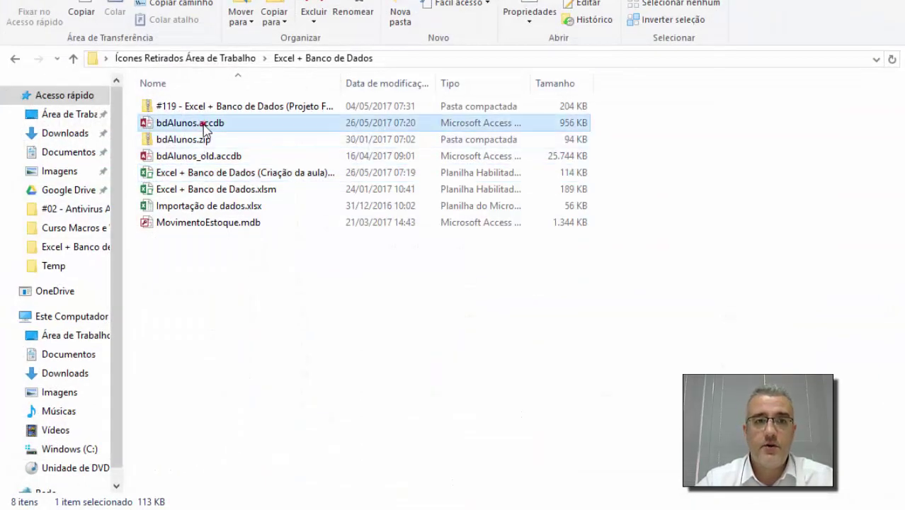
double_click(203, 124)
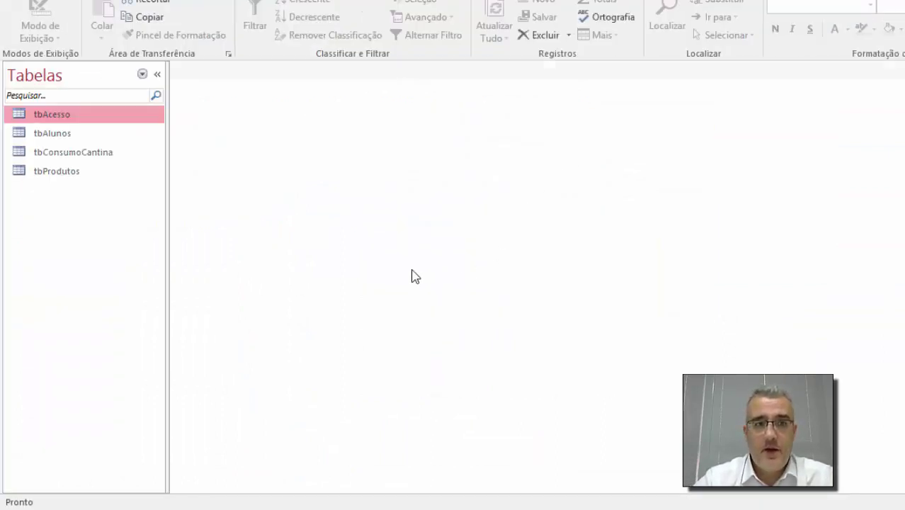
double_click(64, 117)
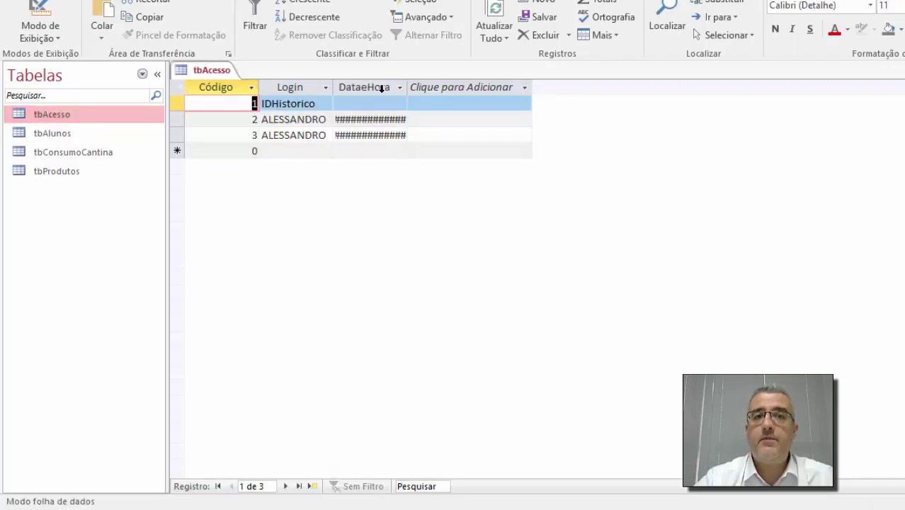
Widen DataeHora to see the 26/05/2017 07:20:07 row, close without saving layout, return to Excel
left_click(405, 86)
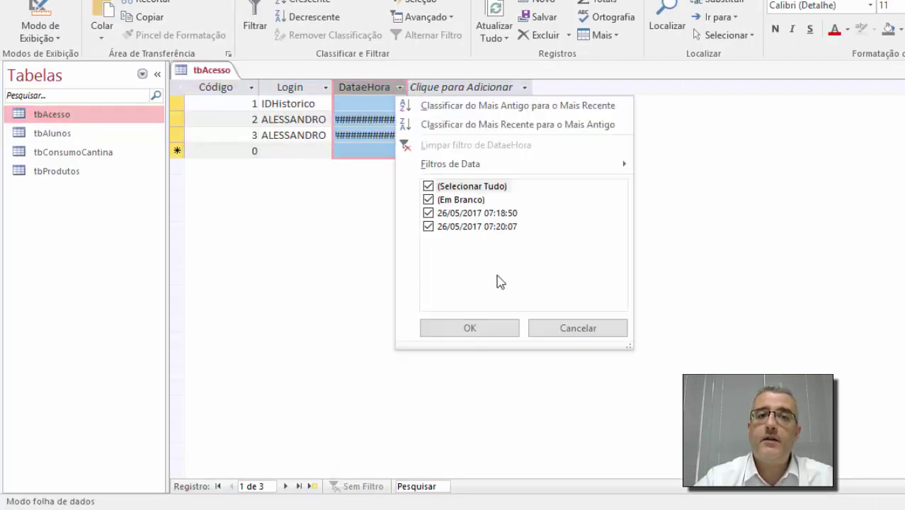
left_click(558, 327)
double_click(408, 87)
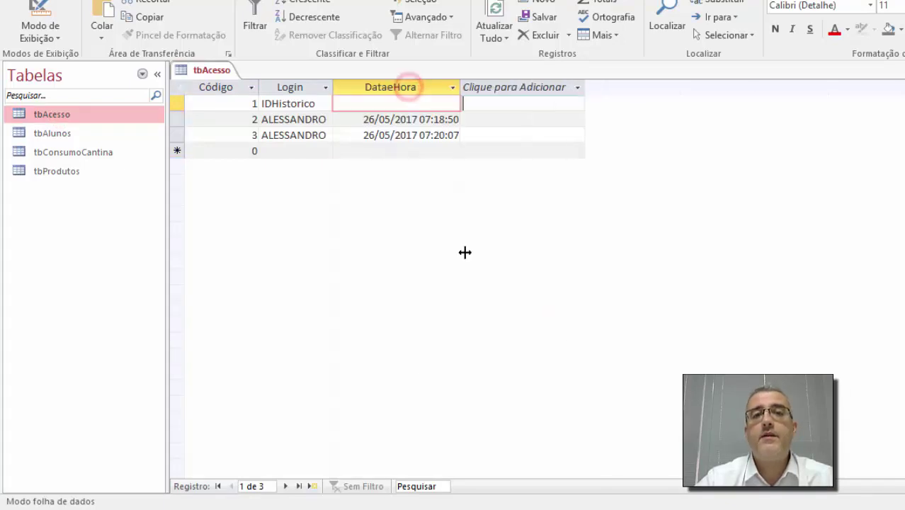
left_click(432, 214)
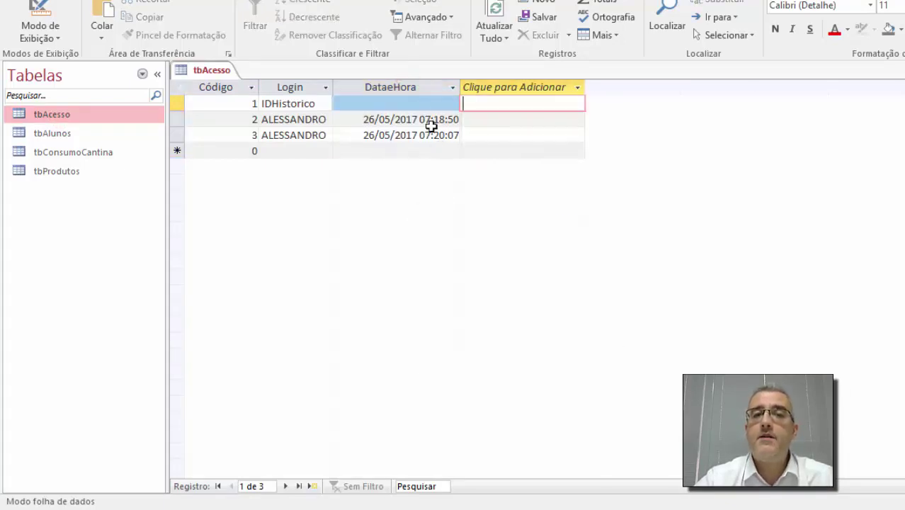
left_click(403, 228)
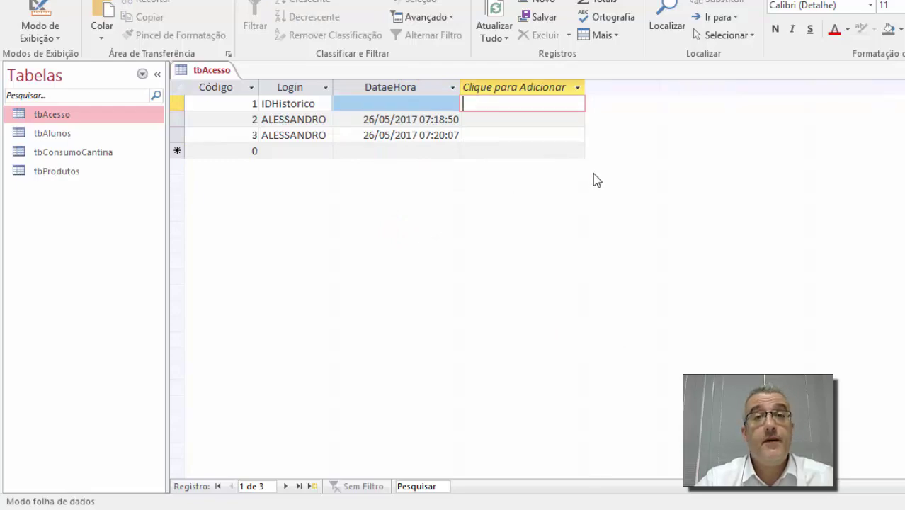
key("ctrl+w")
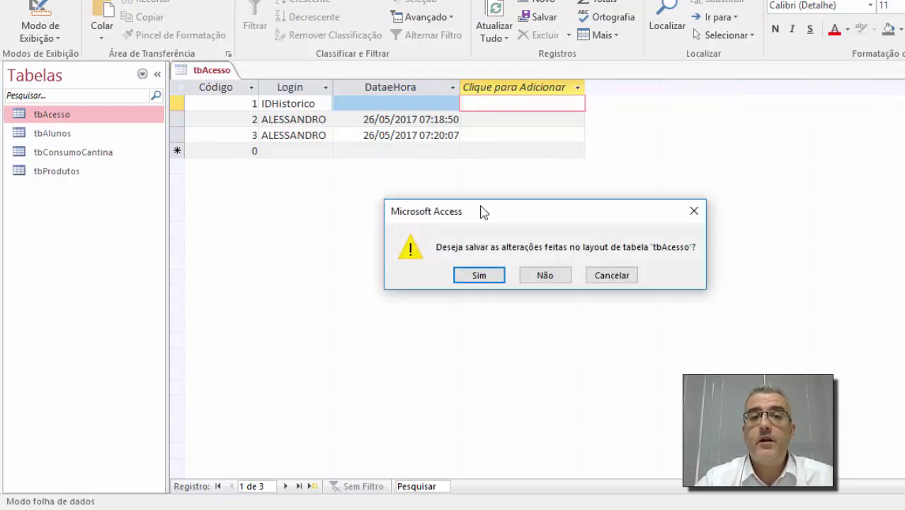
left_click(545, 276)
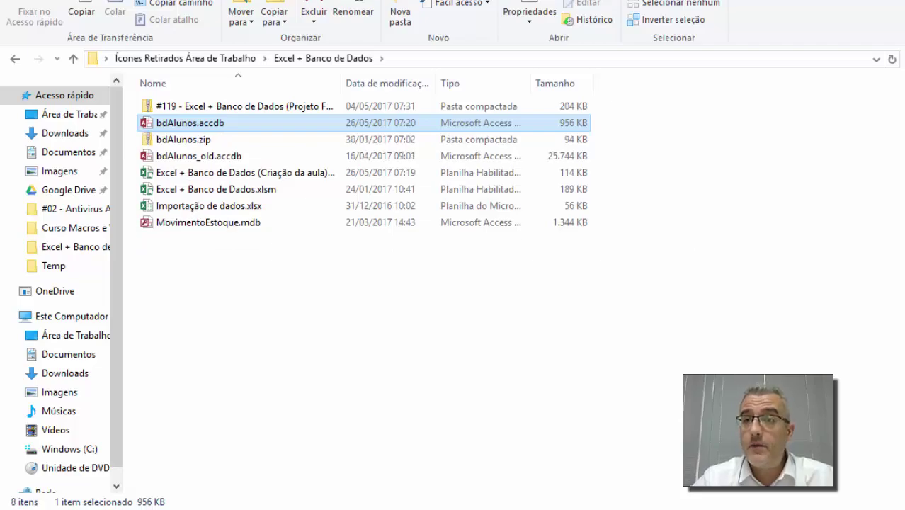
key("alt+Tab")
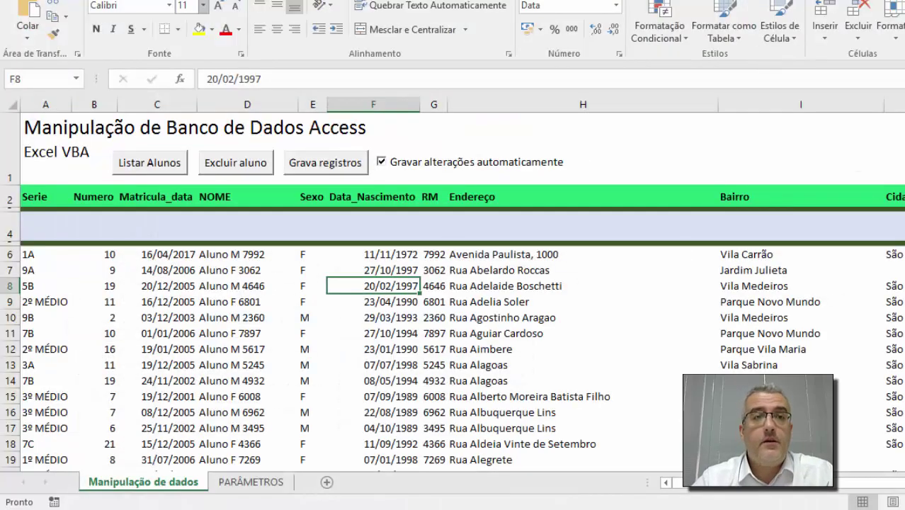
Save the workbook and change Aluno F 3062's Sexo in cell E7 to r
key("ctrl+s")
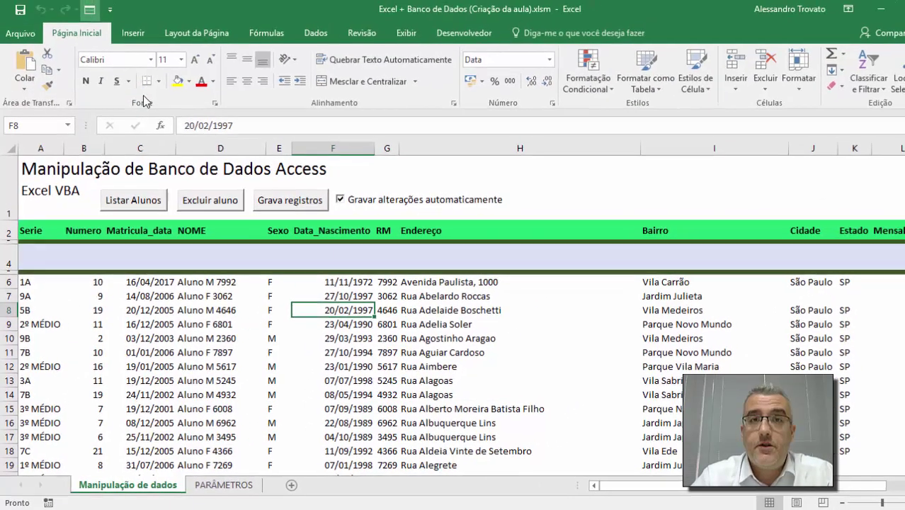
left_click(344, 311)
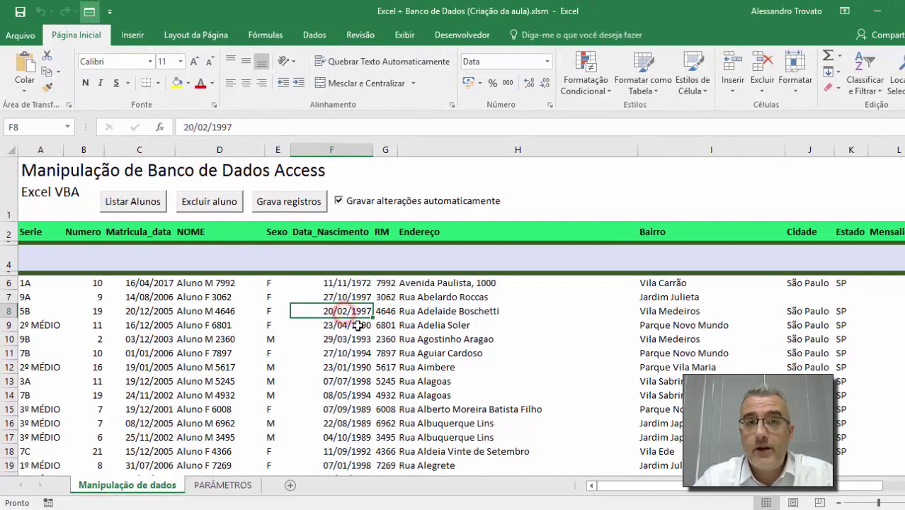
left_click(280, 300)
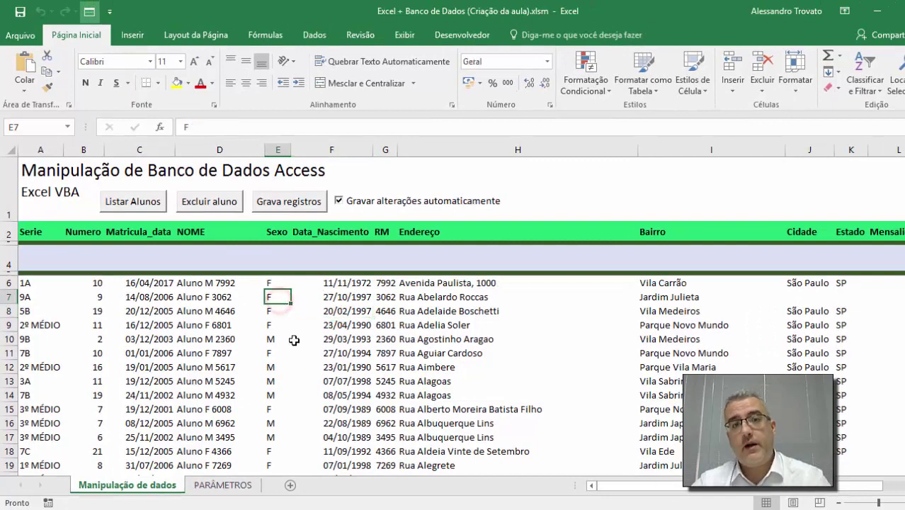
type("r")
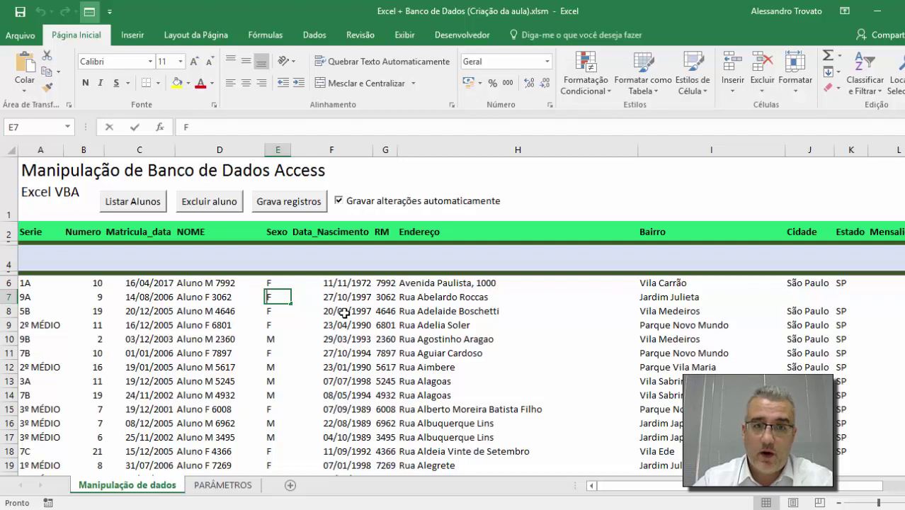
key("Return")
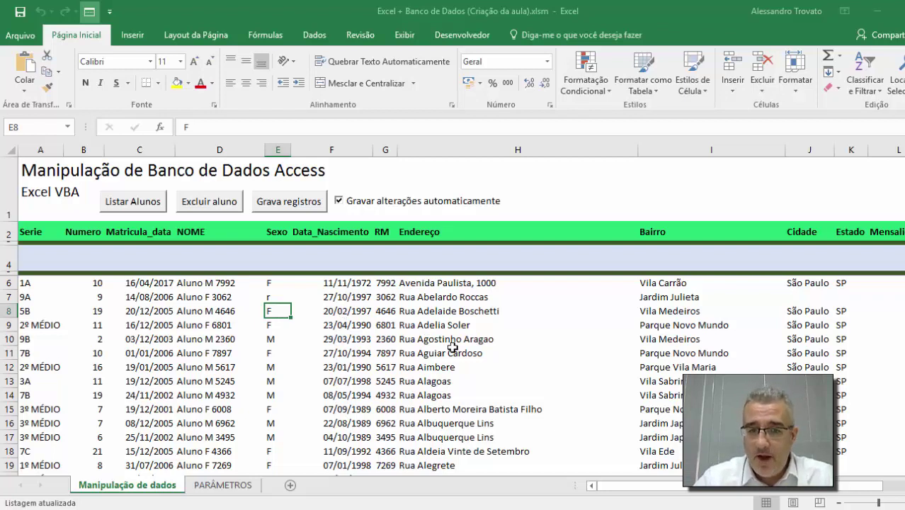
left_click(697, 504)
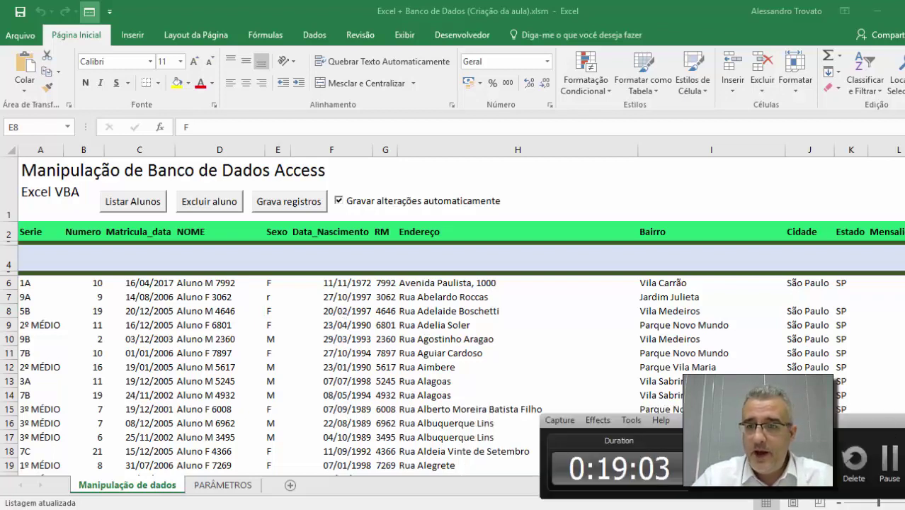
left_click(439, 348)
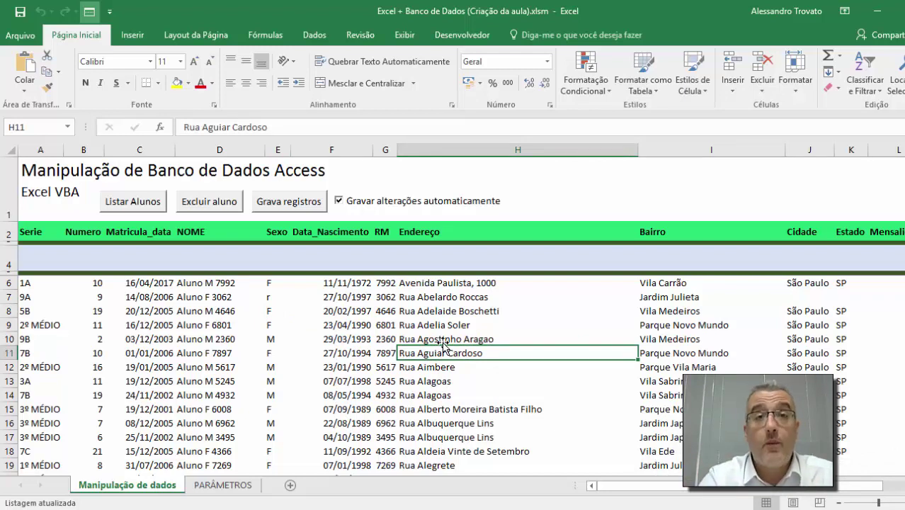
left_click(383, 312)
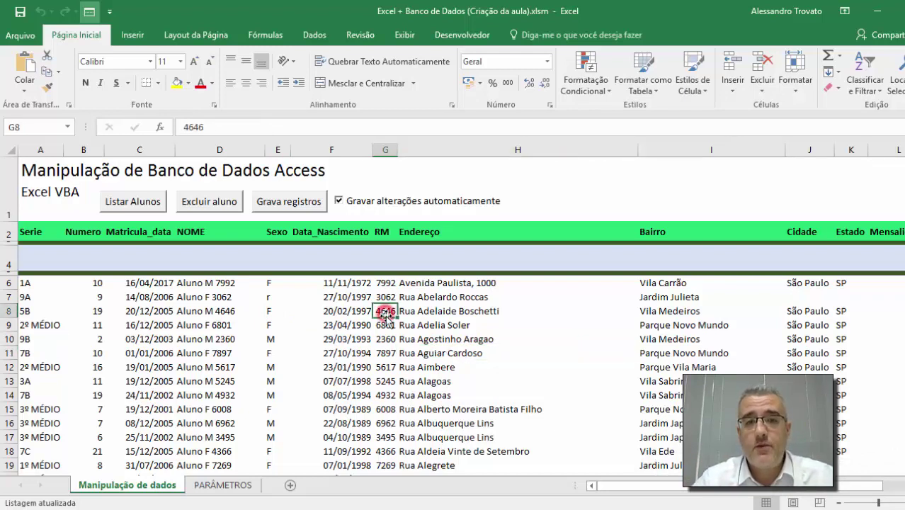
left_click(365, 358)
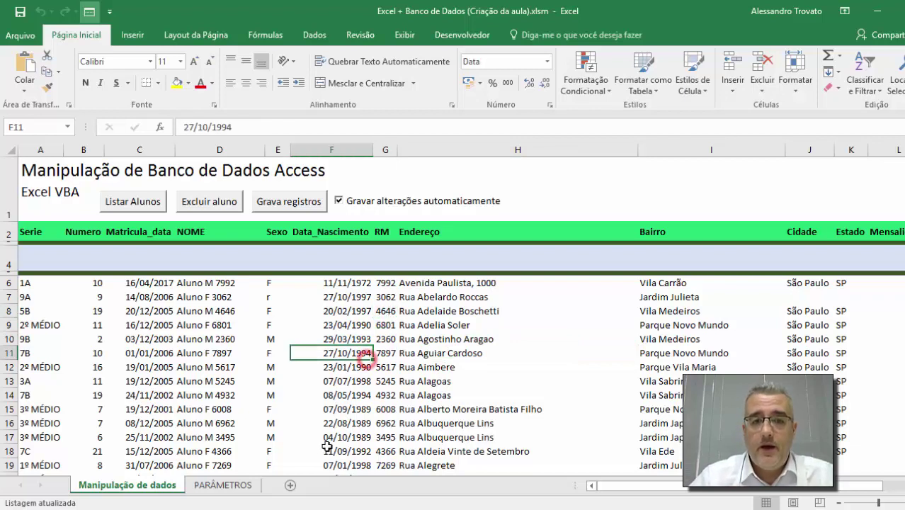
left_click(361, 339)
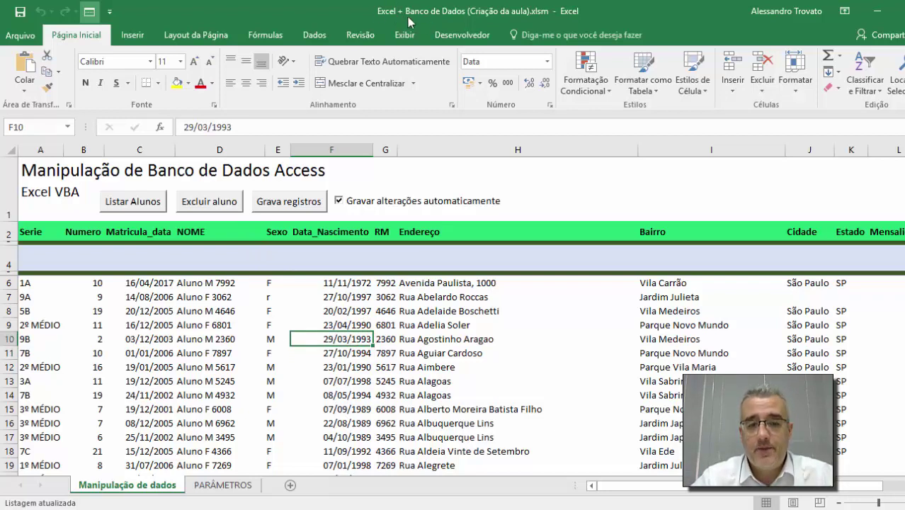
Launch a separate new Excel instance with the command excel /x from the Run prompt
key("super+r")
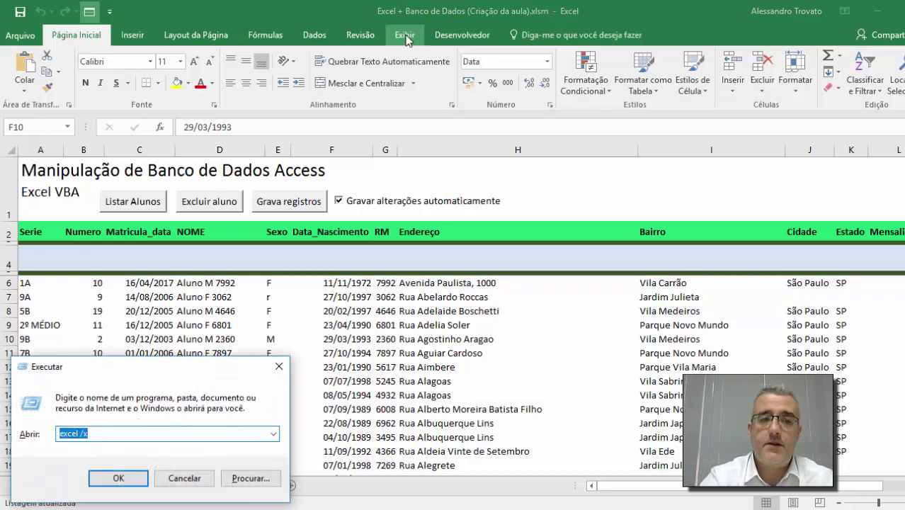
type("excel /x")
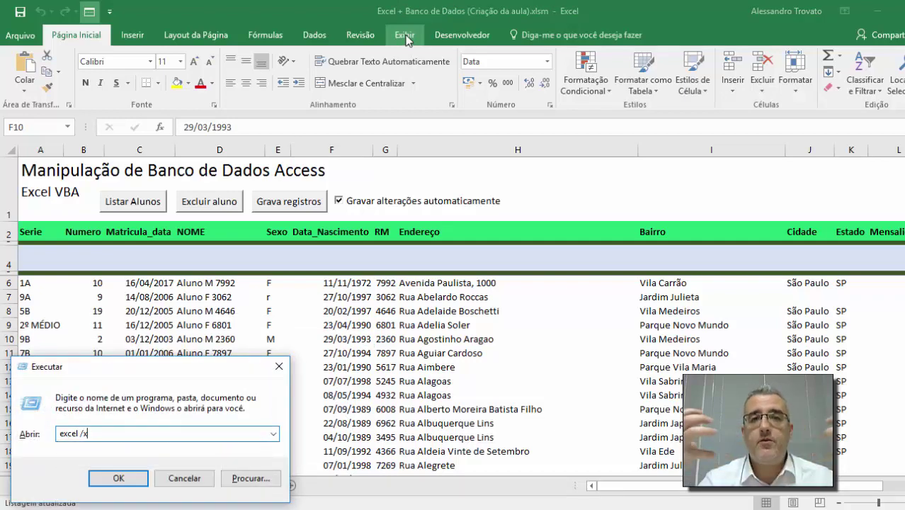
key("Return")
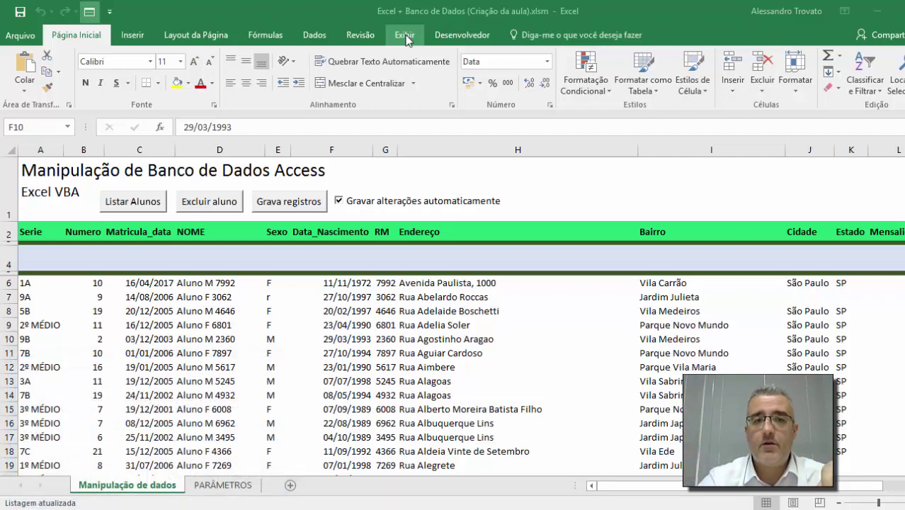
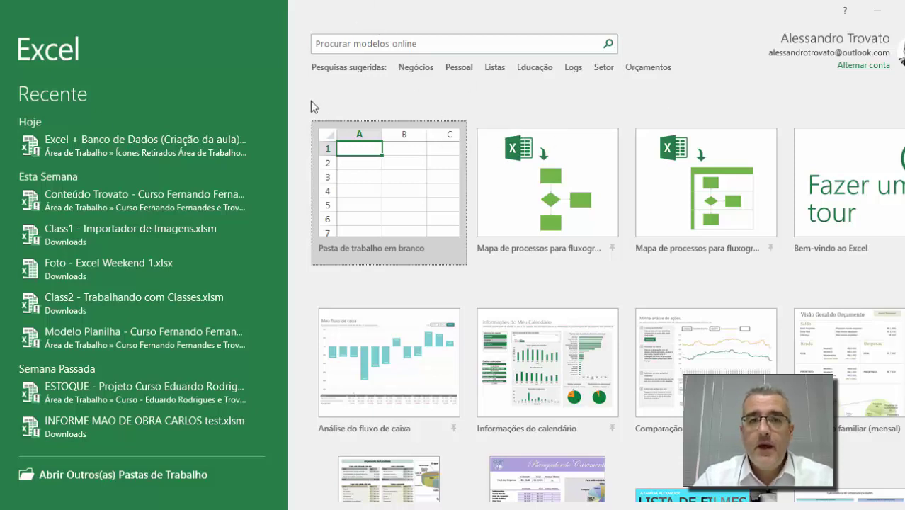
Start a blank workbook and open Excel + Banco de Dados (Criação da aula).xlsm, cancelling the file-in-use prompt
left_click(359, 179)
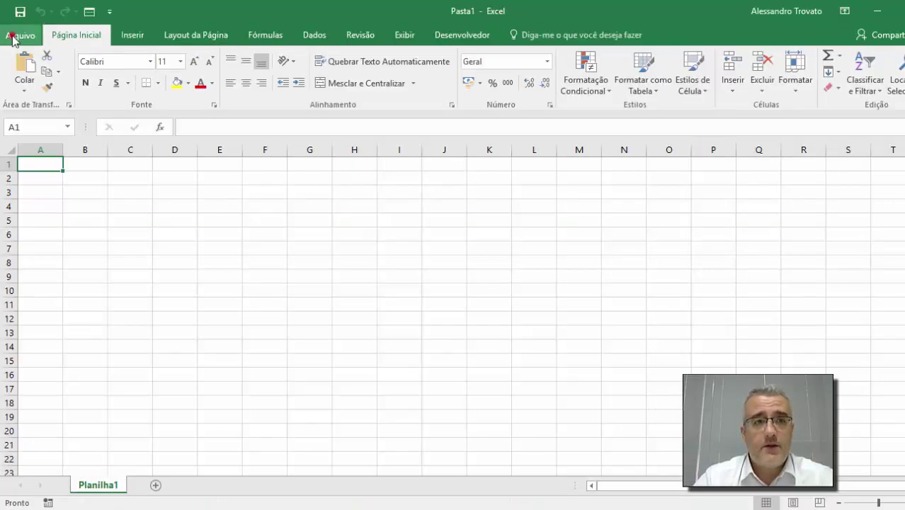
left_click(12, 34)
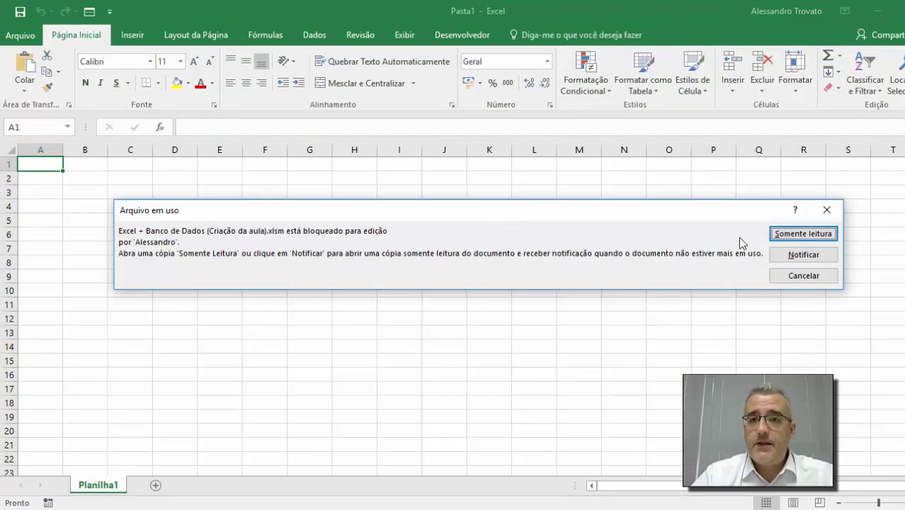
left_click(786, 278)
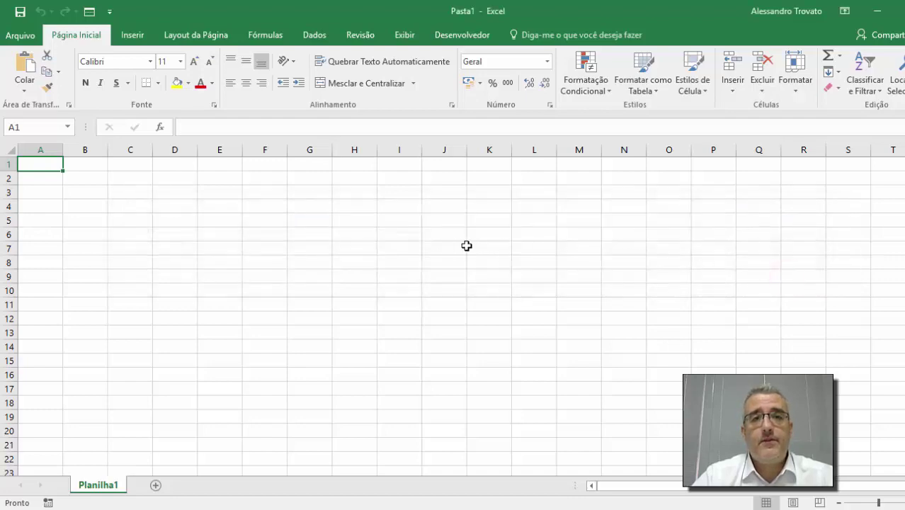
left_click(453, 247)
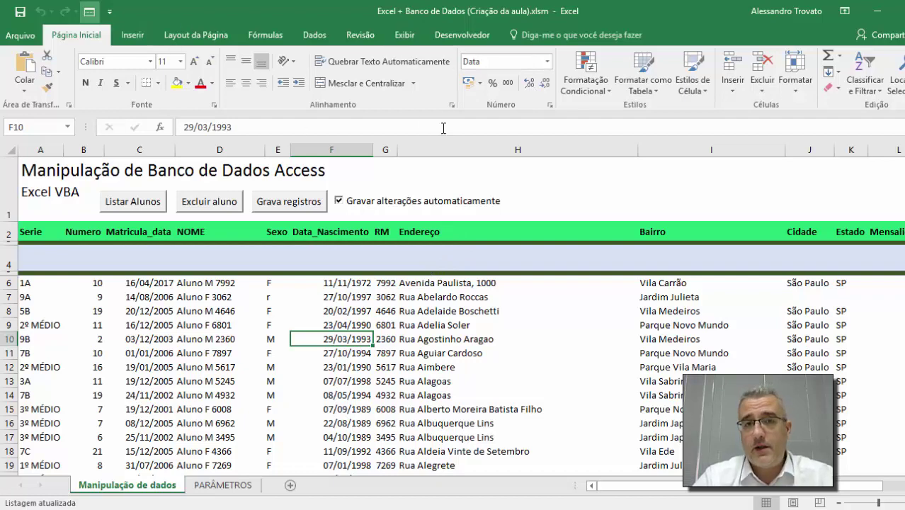
Turn on multi-user editing in Compartilhar Pasta de Trabalho, save the workbook and accept the macro warning
left_click(360, 35)
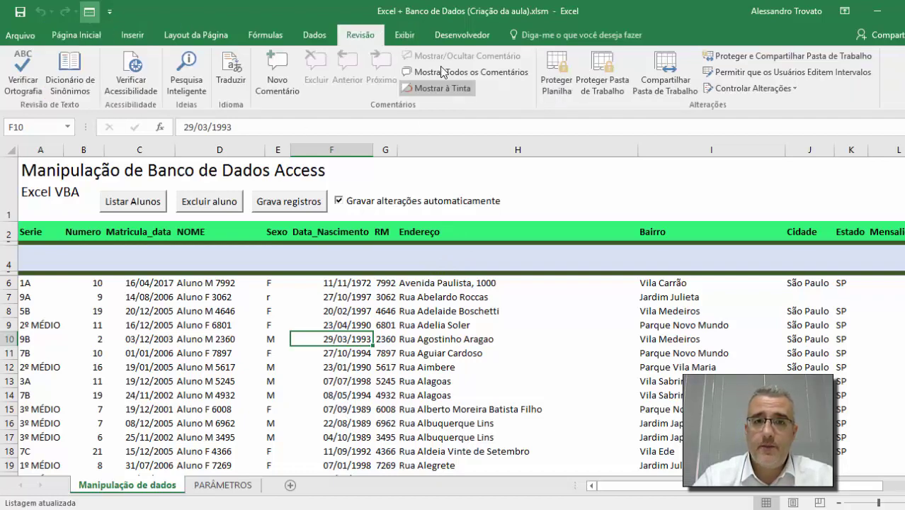
left_click(665, 71)
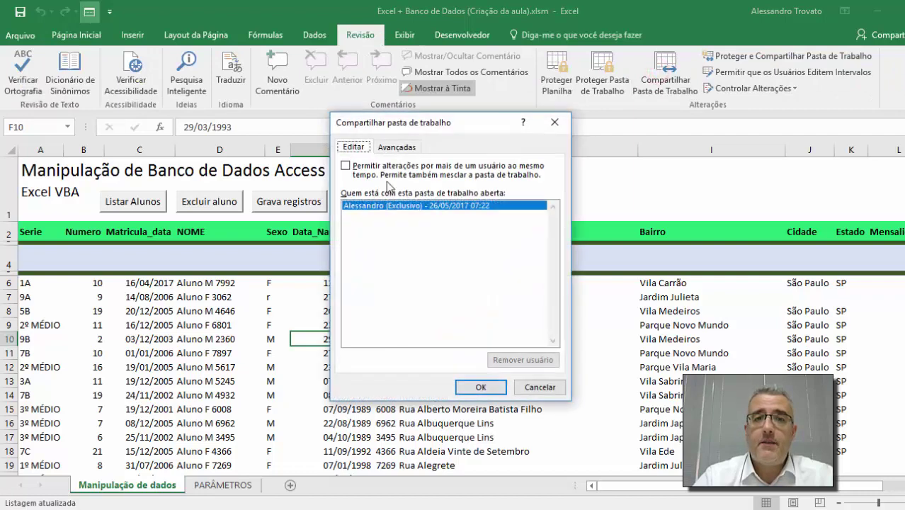
left_click(346, 166)
left_click(480, 388)
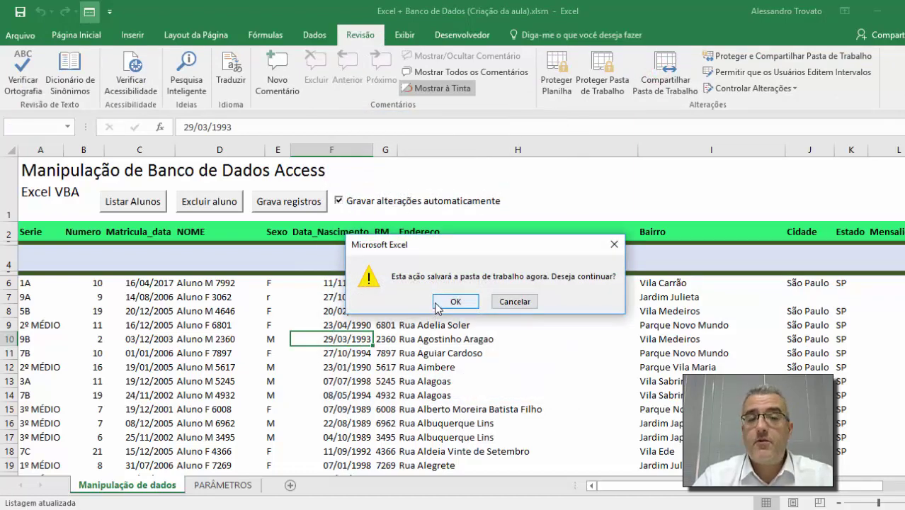
left_click(439, 305)
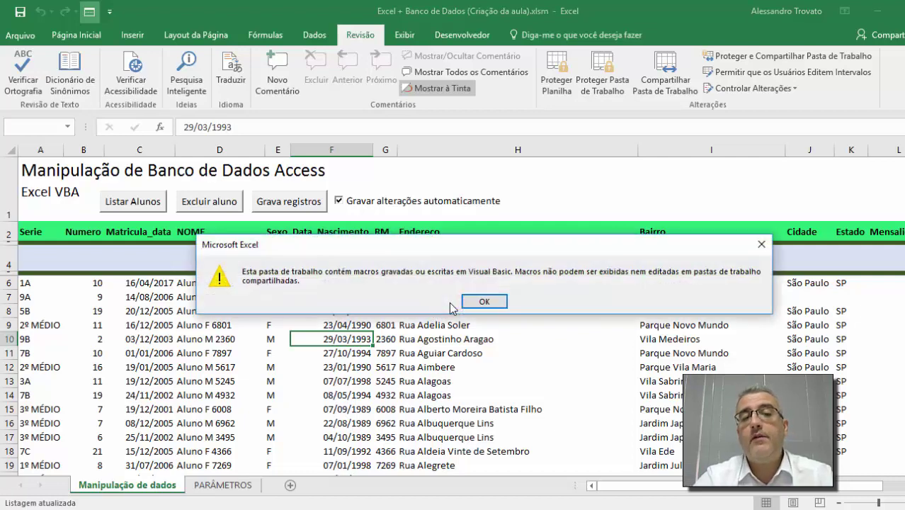
left_click(487, 303)
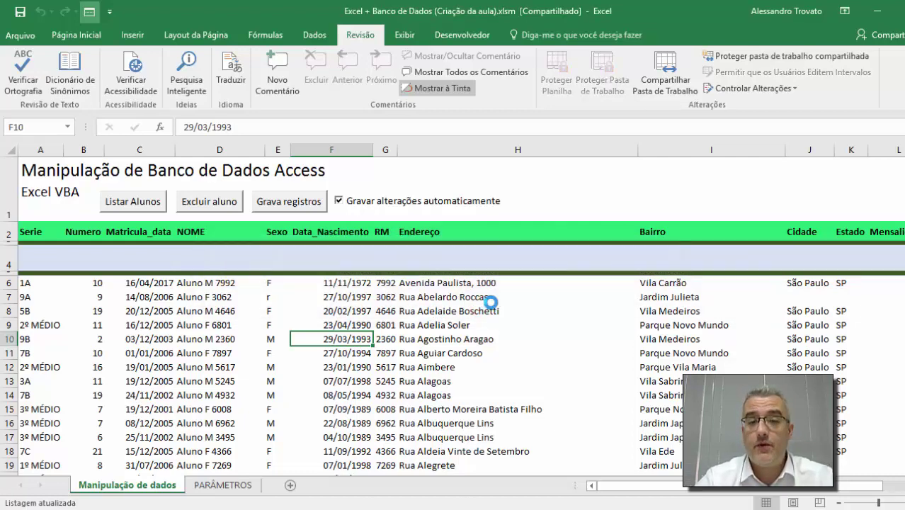
Change the Sexo value in E7 to F and dismiss the formatting error
left_click(269, 297)
key("F2")
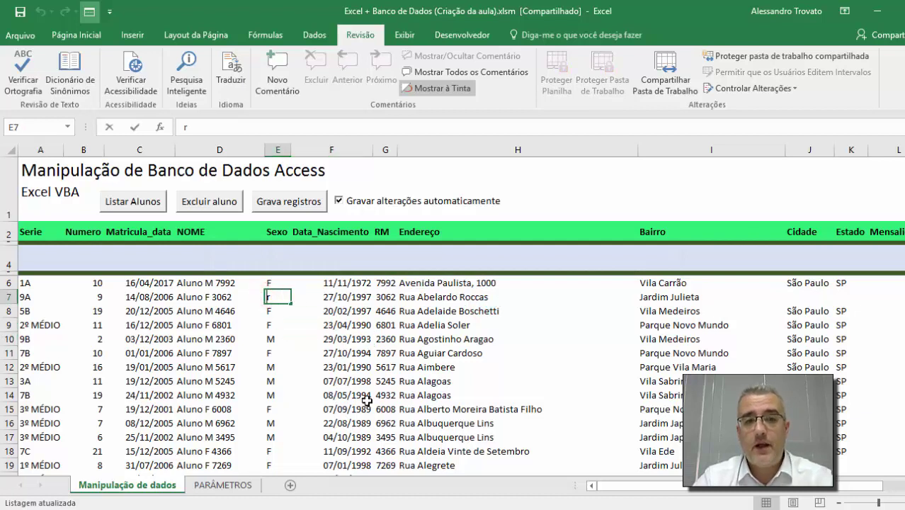
key("BackSpace")
type("f")
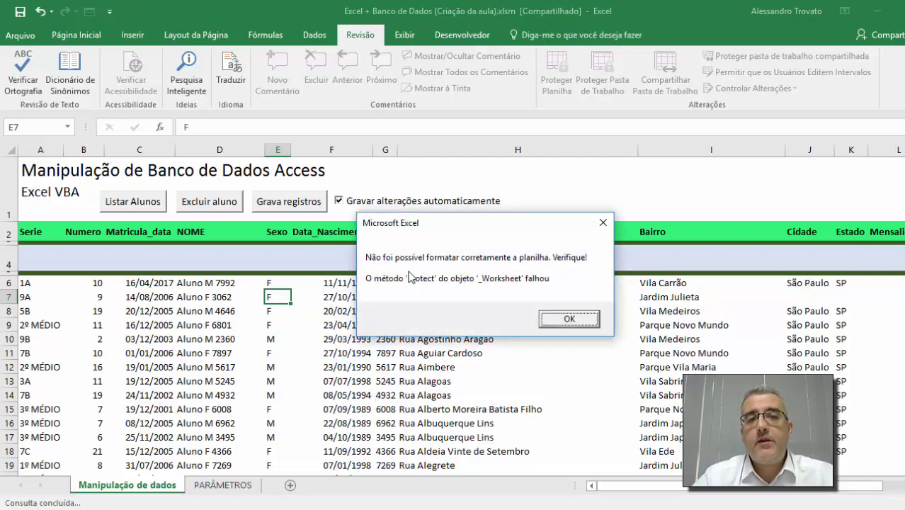
left_click(569, 320)
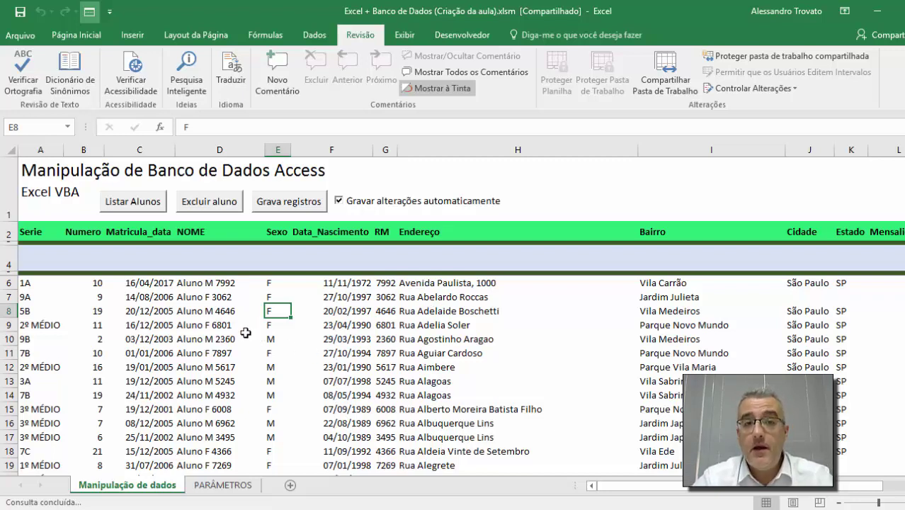
left_click(219, 365)
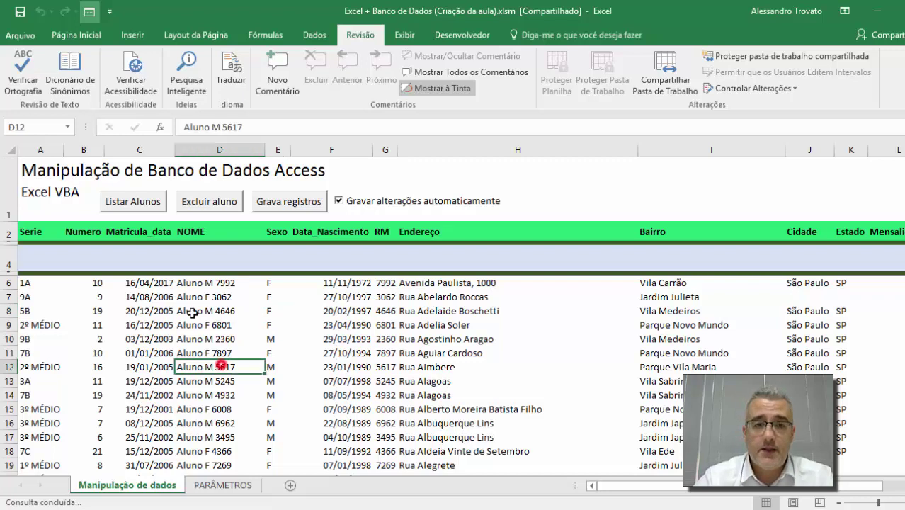
left_click(281, 334)
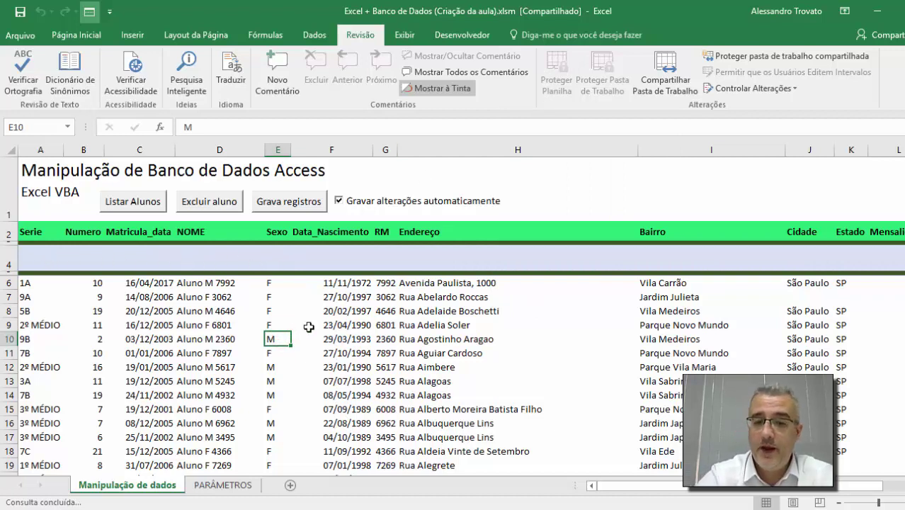
Untick multi-user editing to unshare the workbook, then open the VBA editor with Alt+F11
left_click(645, 69)
left_click(347, 170)
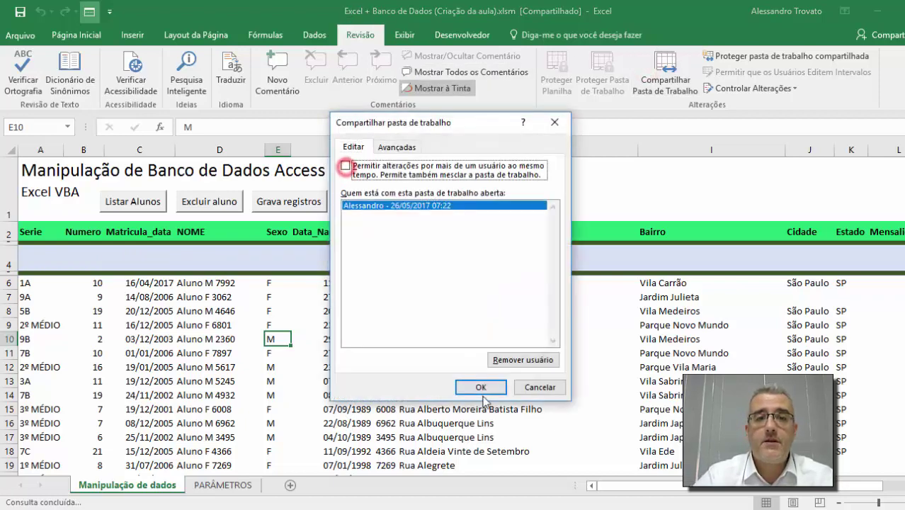
left_click(482, 385)
left_click(443, 323)
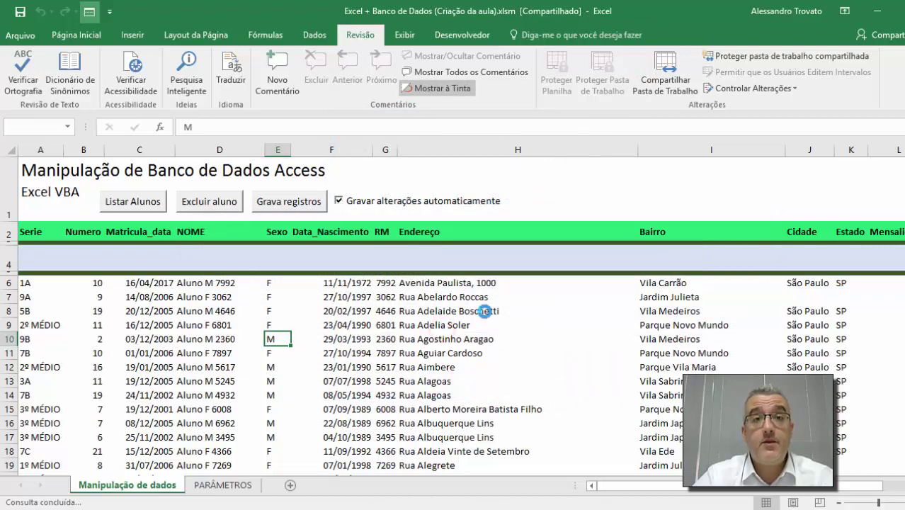
left_click(435, 298)
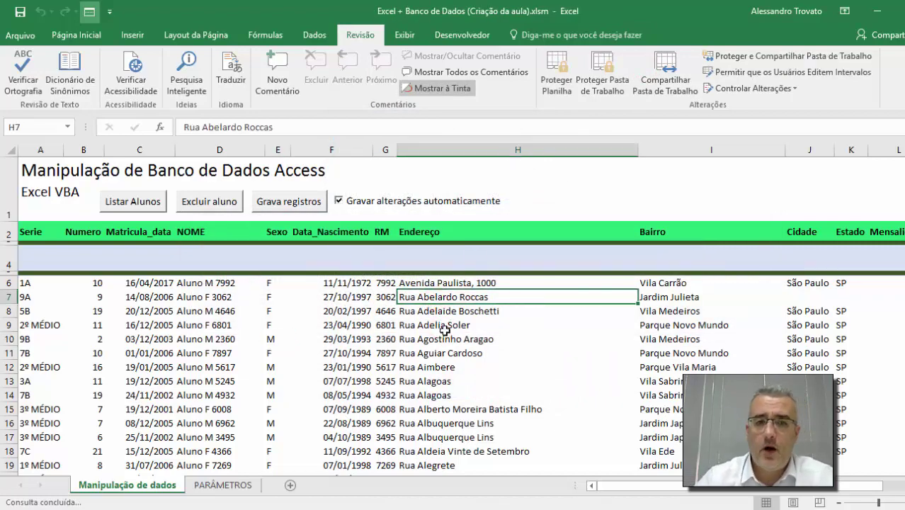
key("alt+F11")
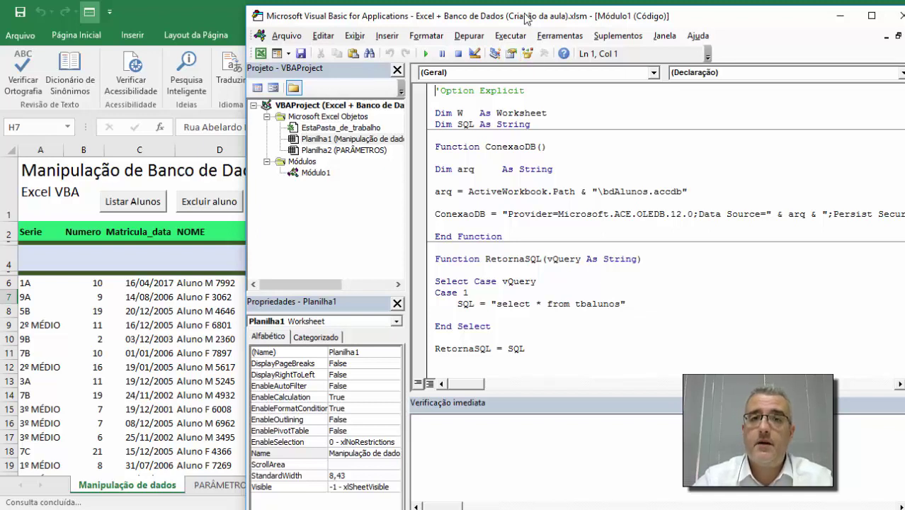
Search the whole VBA project for 'PROTECT' to find the Protect calls
left_click(471, 144)
key("ctrl+f")
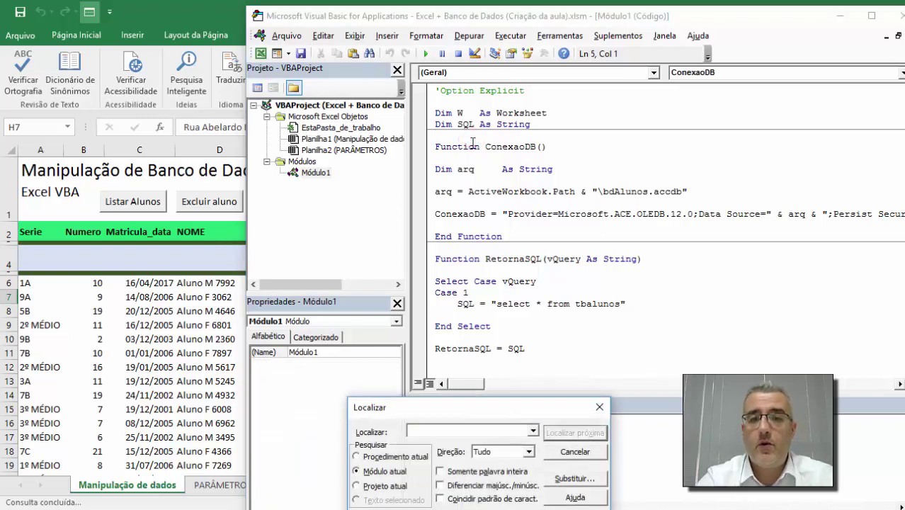
type("PROTECT")
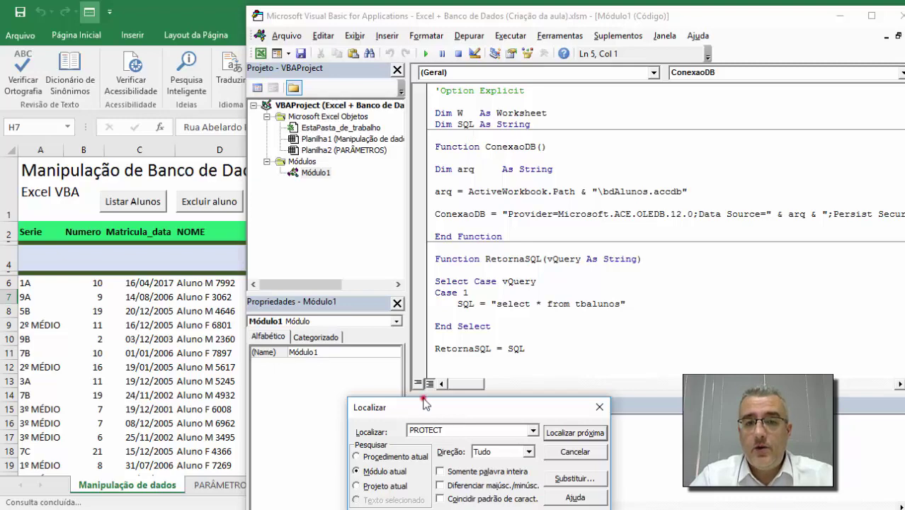
left_click_drag(428, 411, 592, 174)
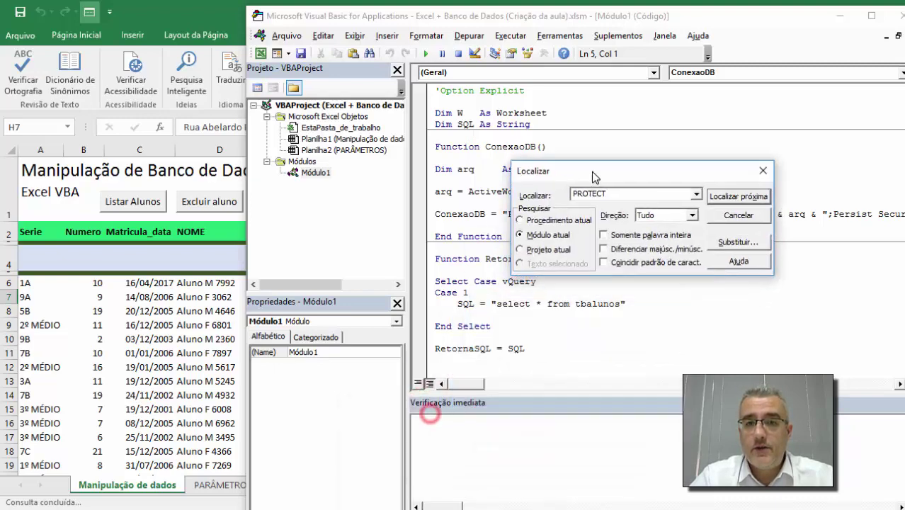
left_click(542, 253)
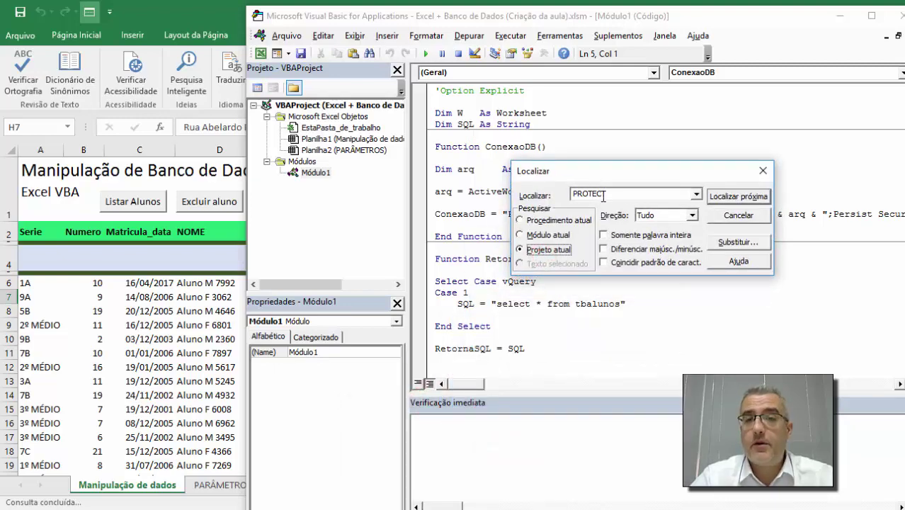
left_click(740, 198)
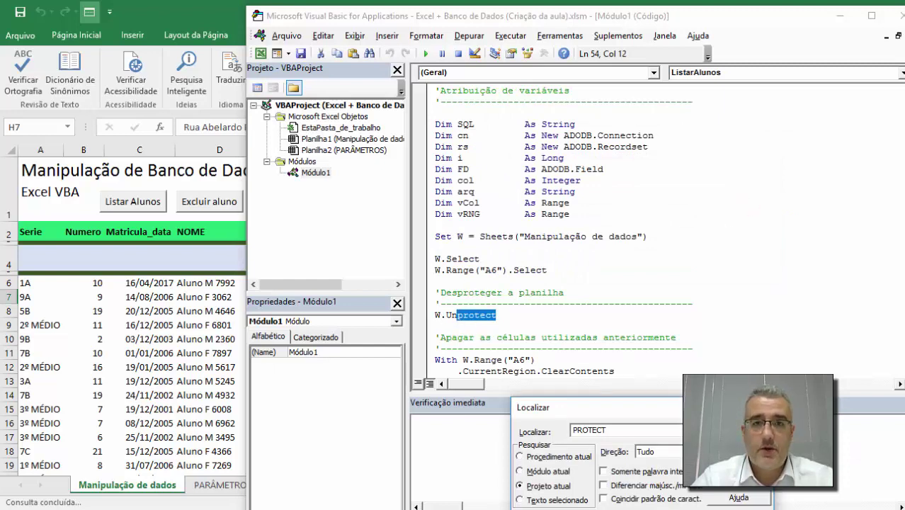
key("Return")
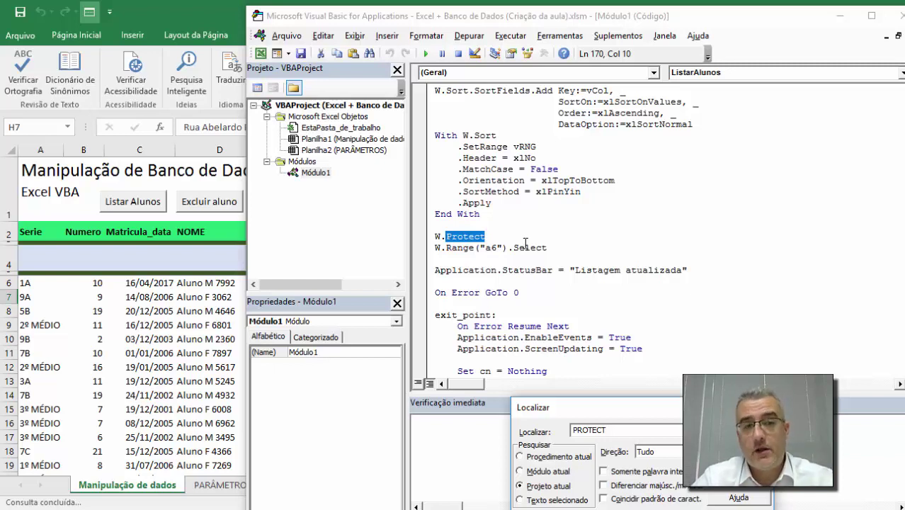
Comment out the W.Protect lines with an apostrophe
left_click(435, 237)
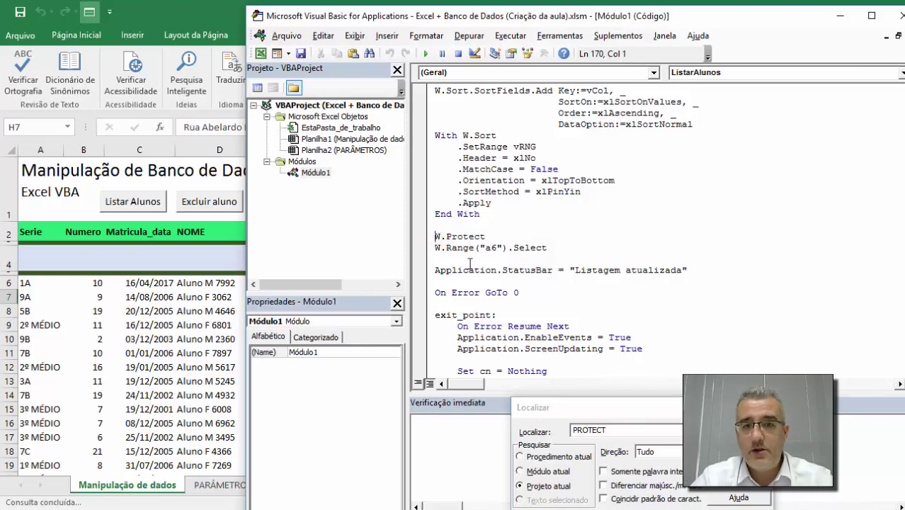
type("'")
key("Down")
key("Down")
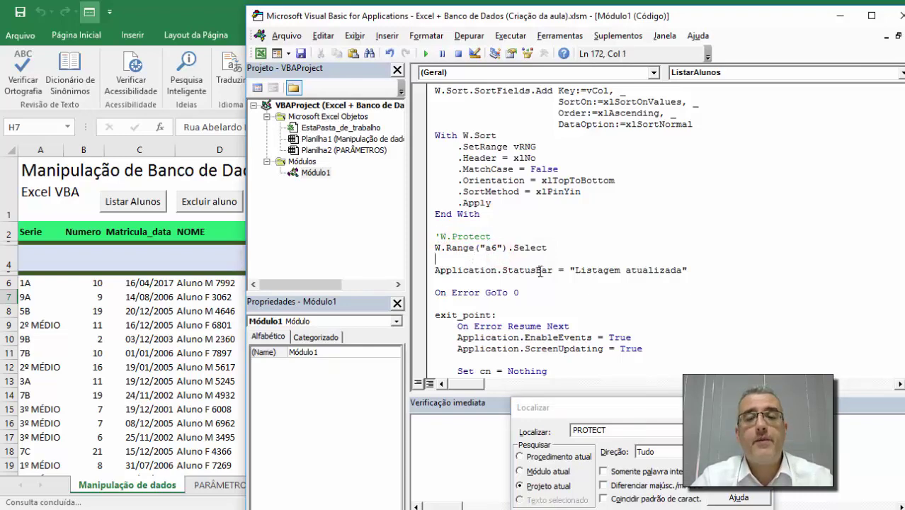
key("F3")
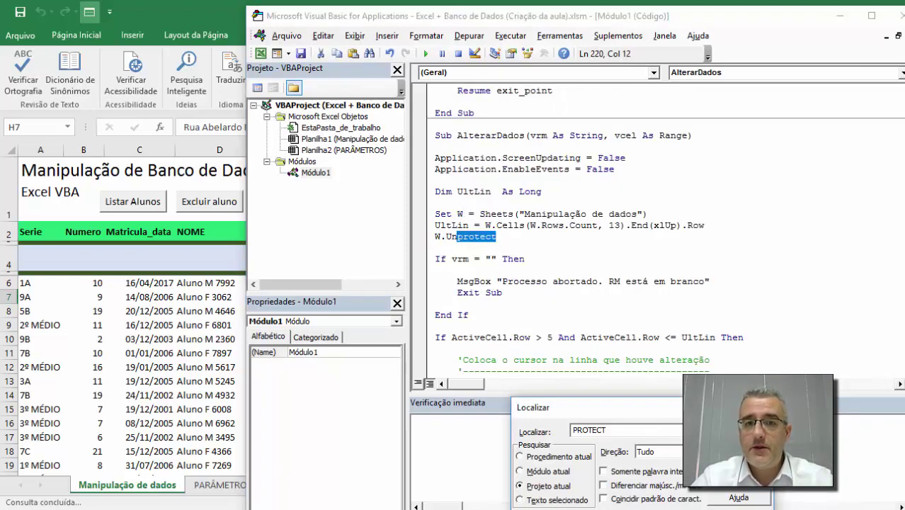
key("F3")
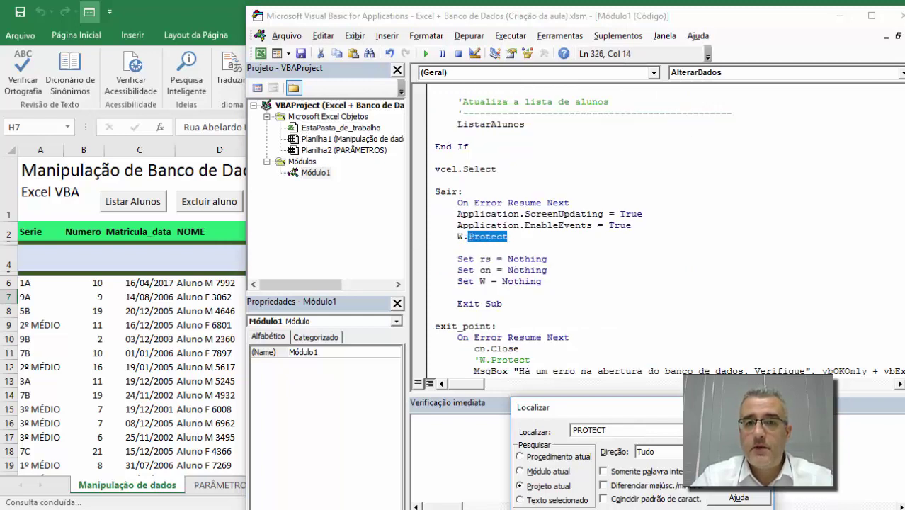
left_click(460, 236)
type("'")
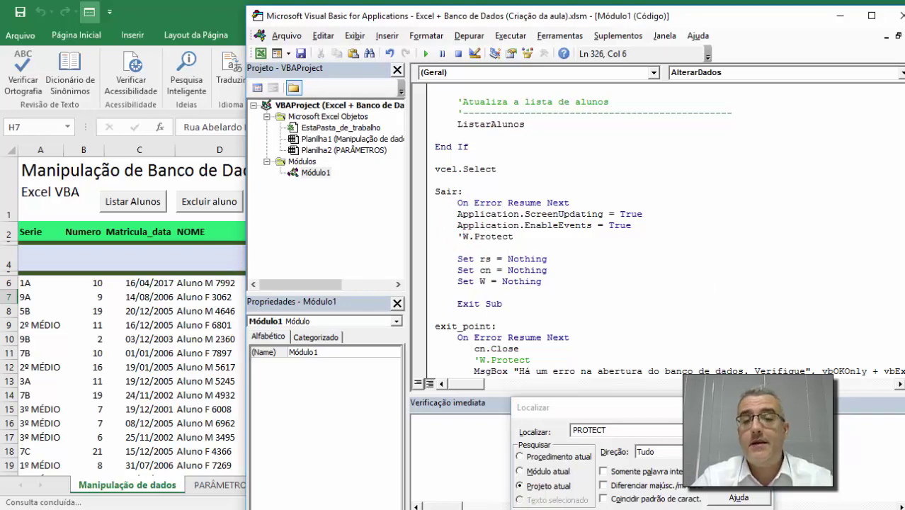
Step through the remaining Protect matches to the end, then close the search and the VBA editor
key("F3")
key("F3")
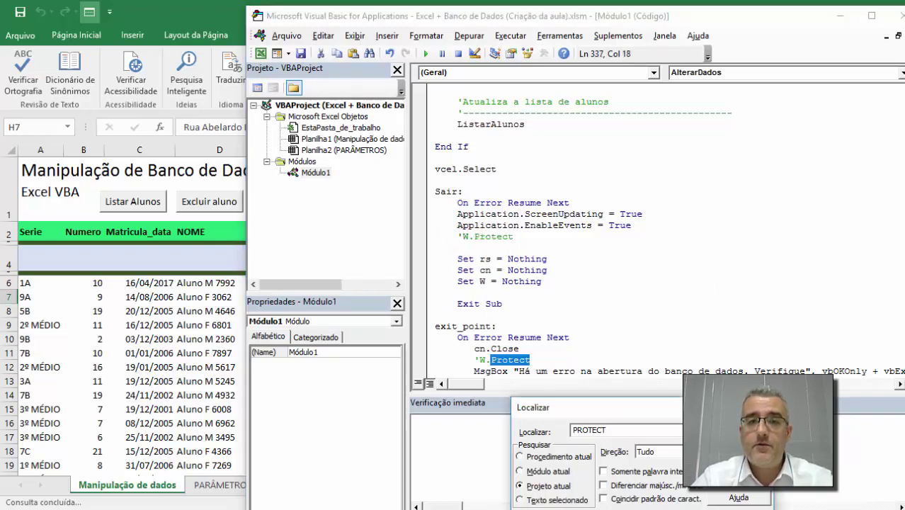
key("F3")
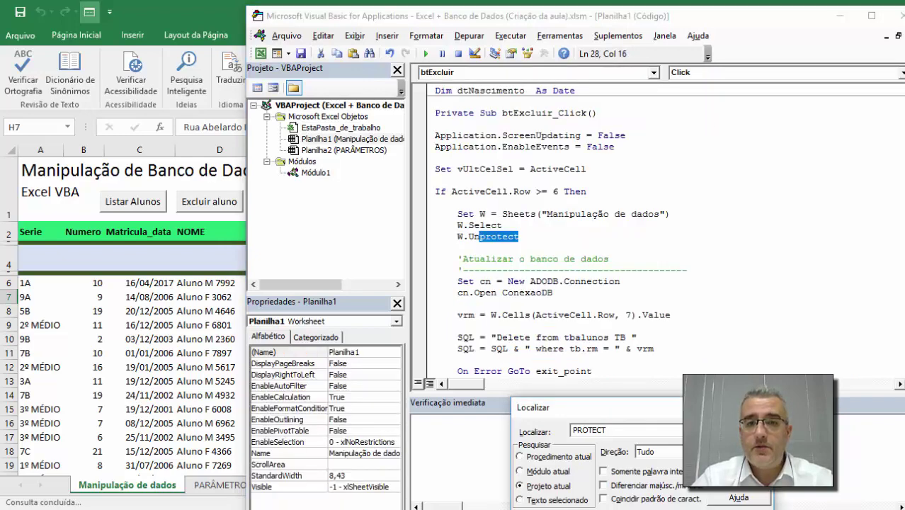
key("F3")
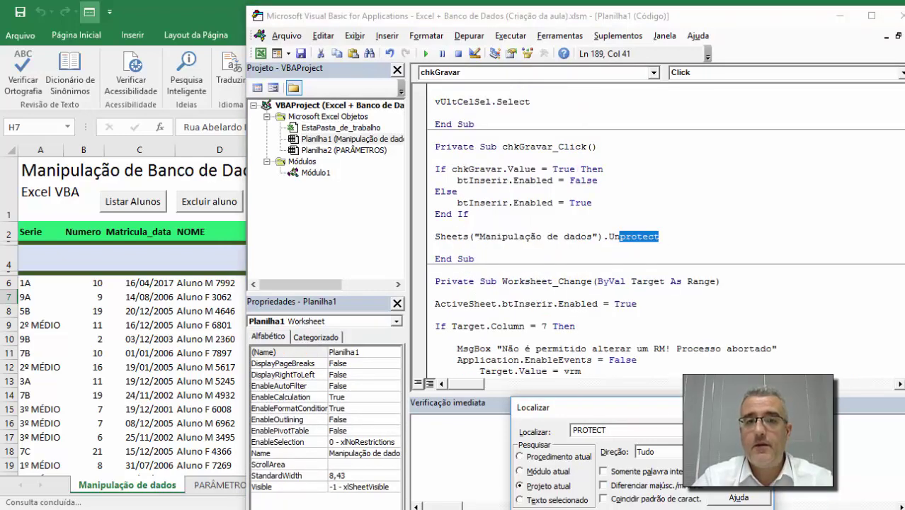
key("F3")
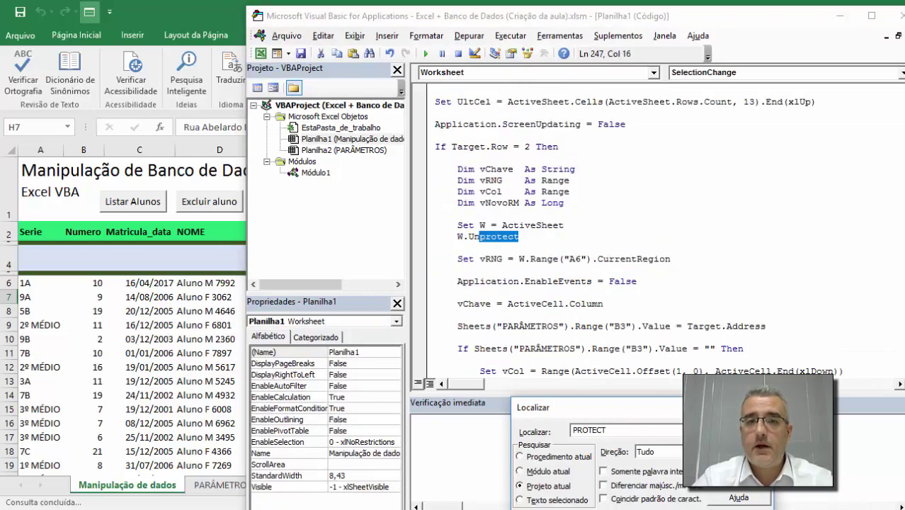
key("F3")
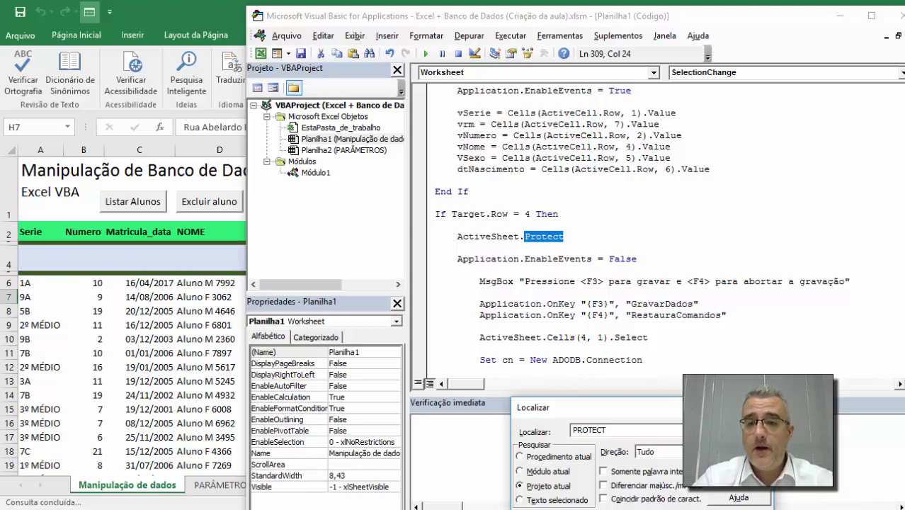
key("Return")
key("Return")
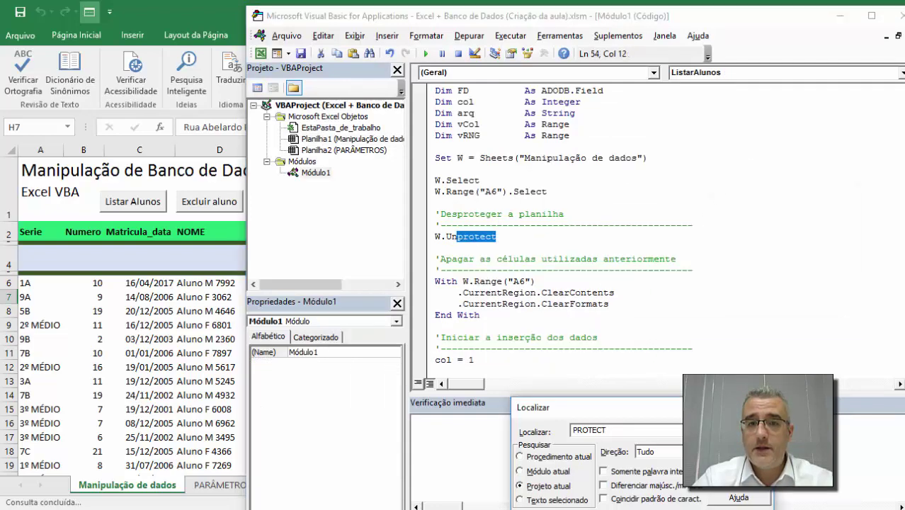
key("Return")
key("Return")
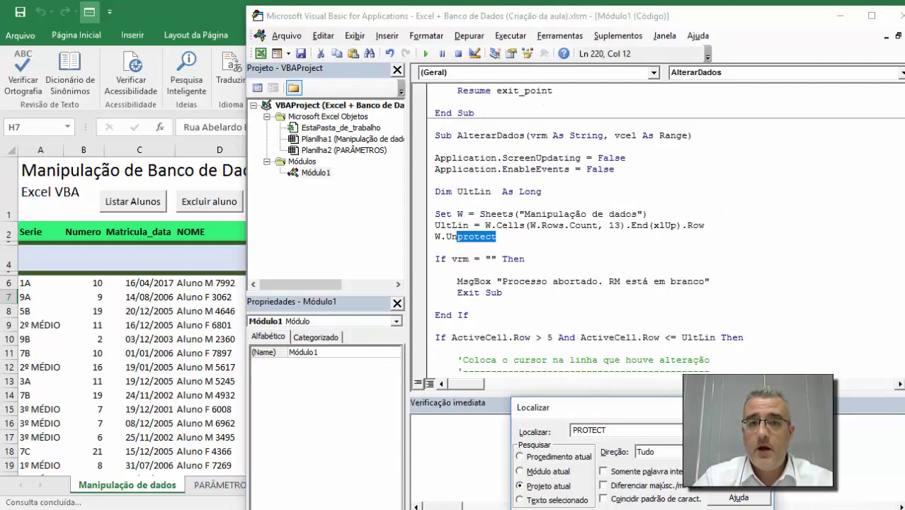
key("Return")
left_click(490, 319)
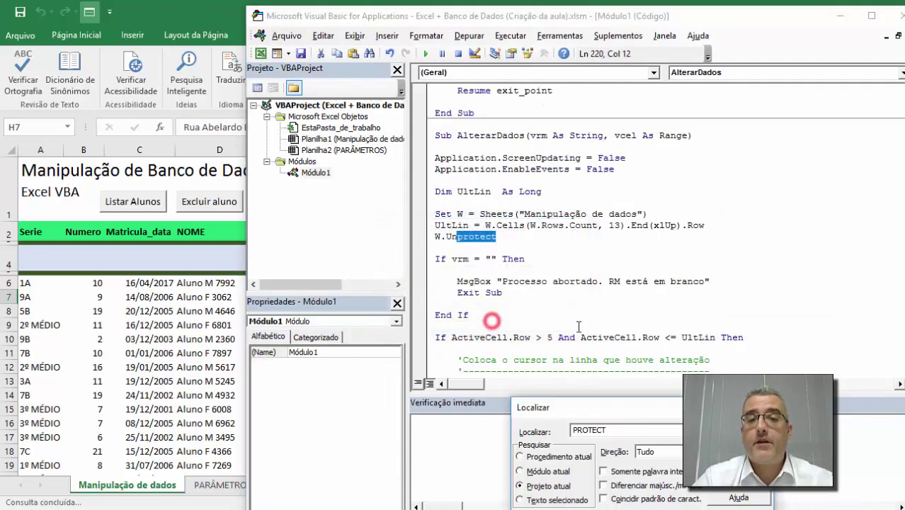
key("Escape")
left_click(896, 15)
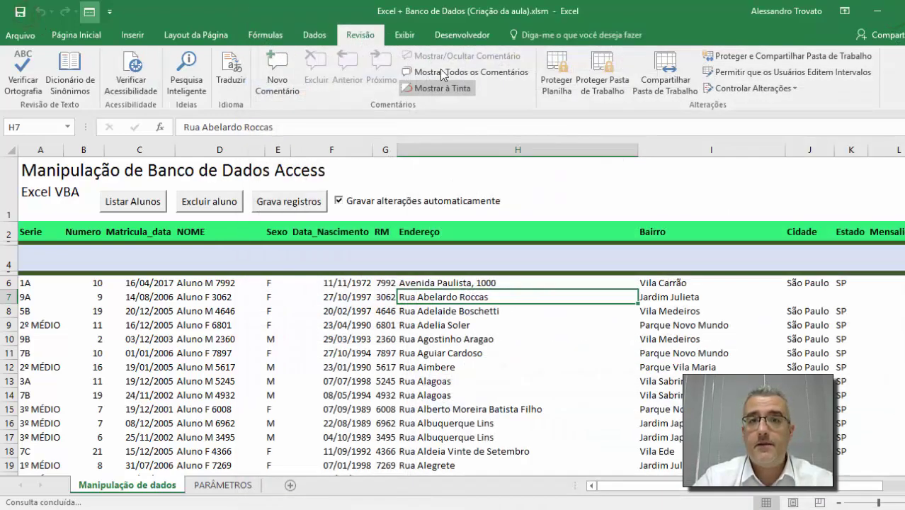
Share the workbook for multi-user editing again, saving it and accepting the macro warning
left_click(640, 79)
left_click(347, 168)
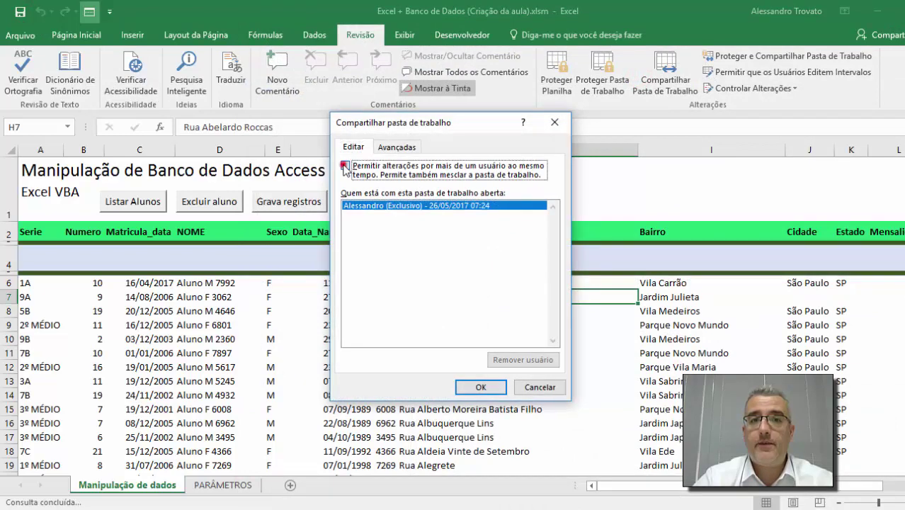
left_click(473, 388)
left_click(464, 298)
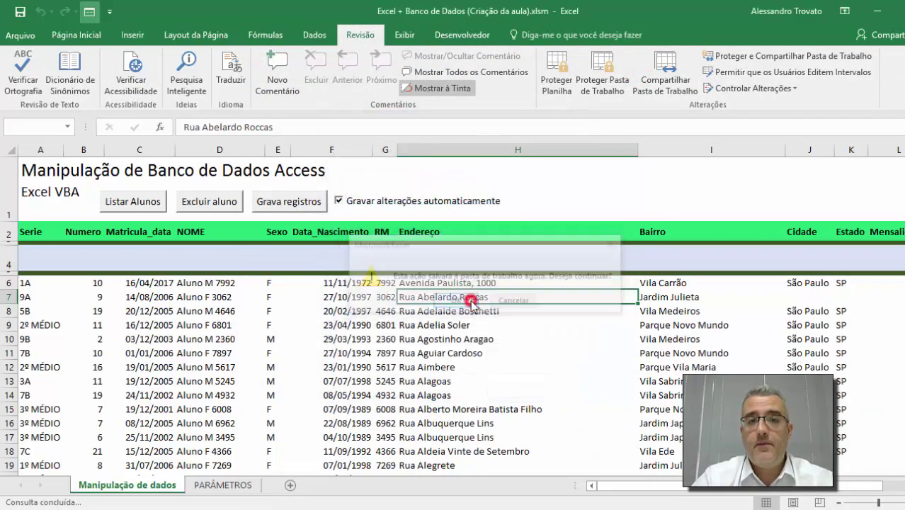
left_click(482, 301)
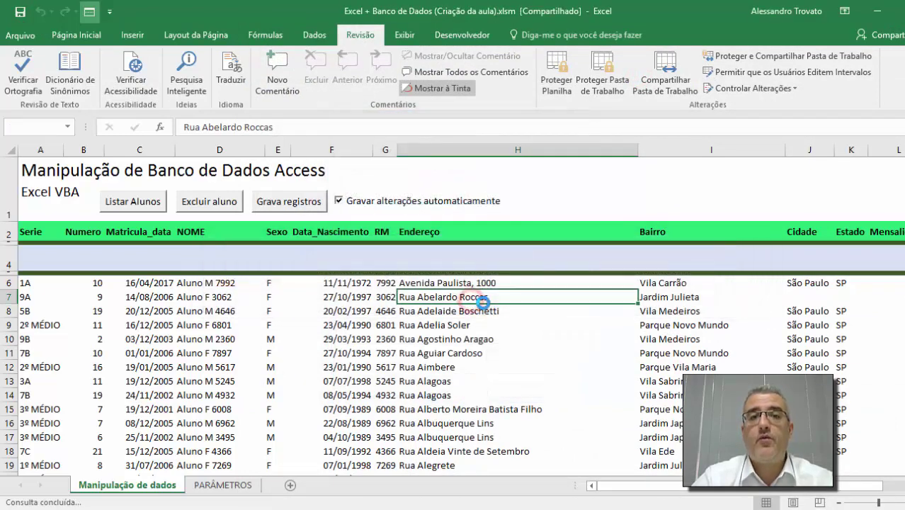
Enter X as row 7's Sexo in E7, then switch to the blank second workbook
left_click(452, 334)
left_click(269, 298)
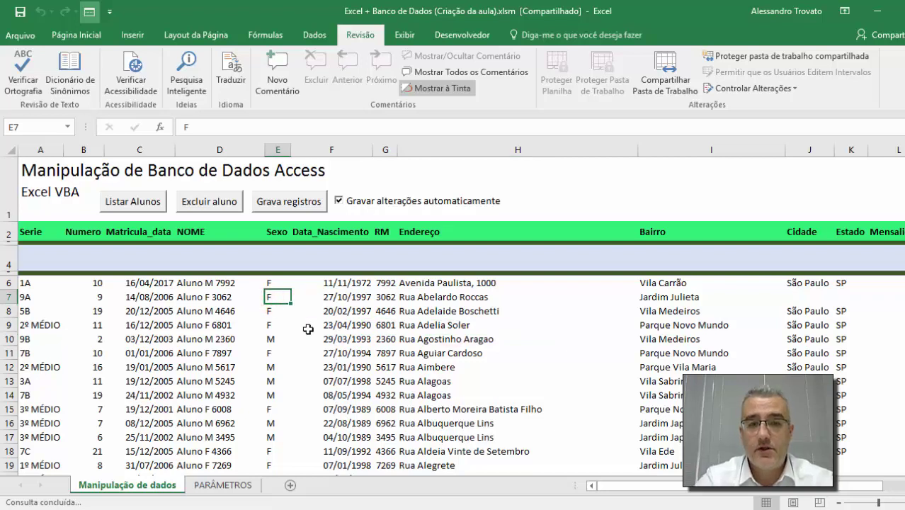
type("X")
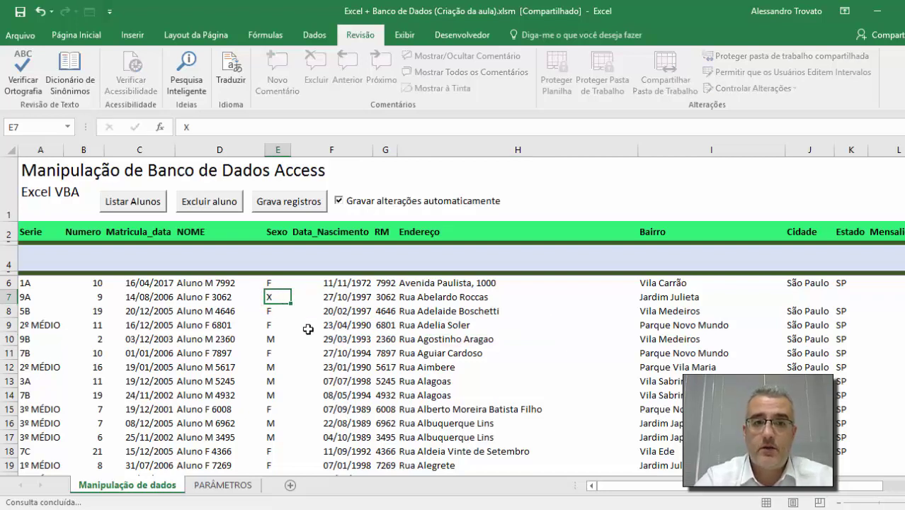
key("Return")
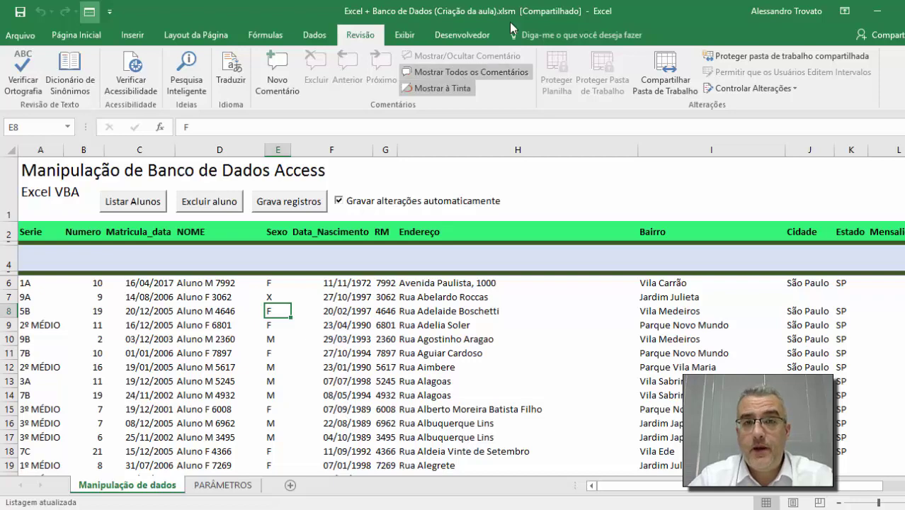
key("alt+Tab")
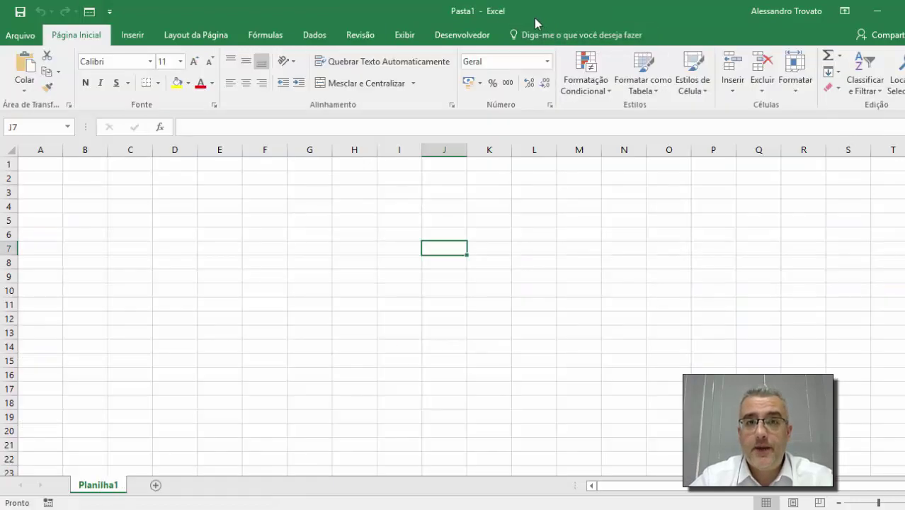
Open the shared student workbook from the recent files list in the second Excel window
left_click_drag(476, 9, 630, 66)
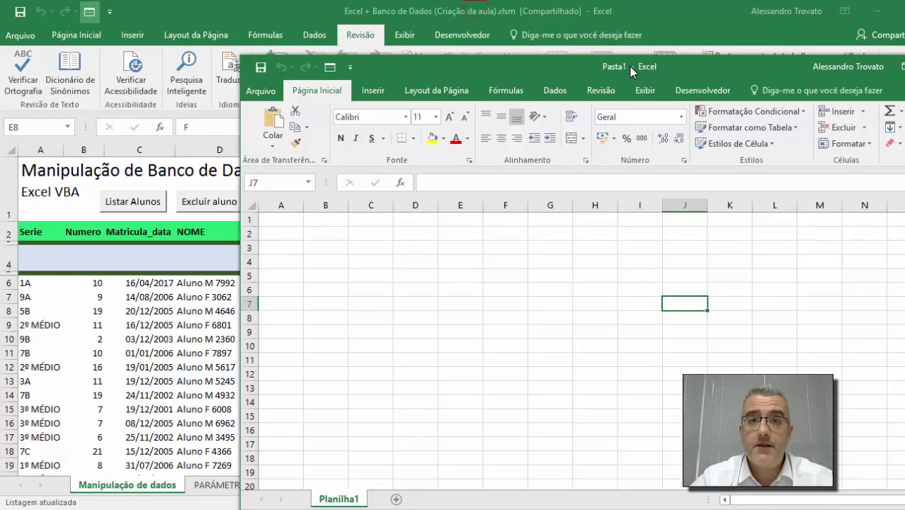
left_click(261, 91)
left_click(645, 218)
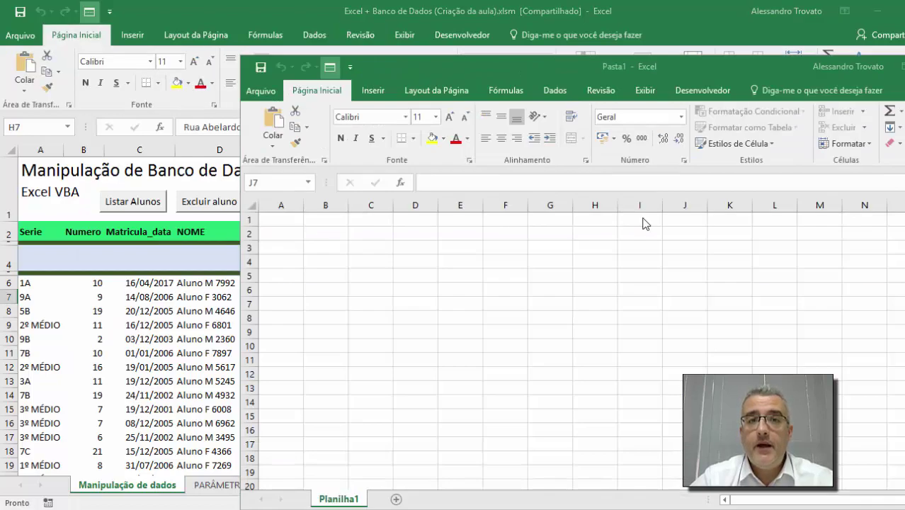
Maximize the newly opened workbook window and switch to the Revisão tab
left_click(465, 19)
double_click(465, 19)
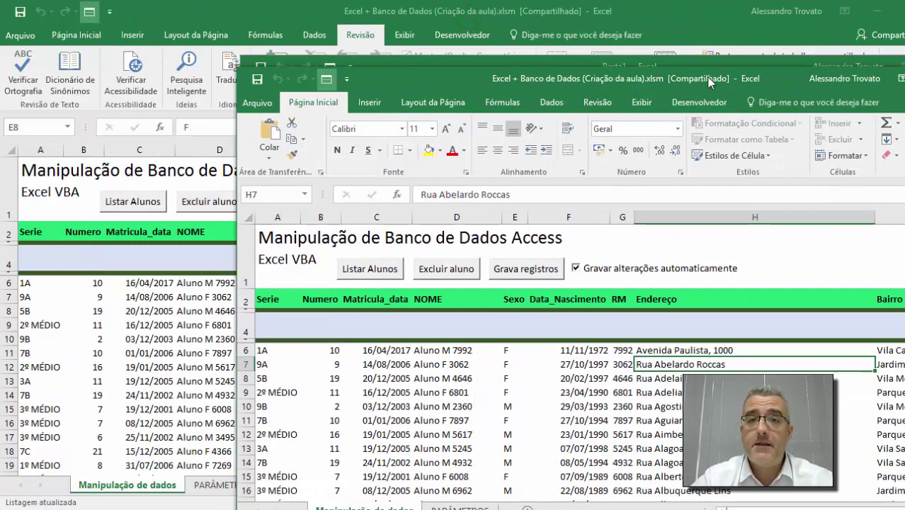
left_click_drag(696, 81, 574, 44)
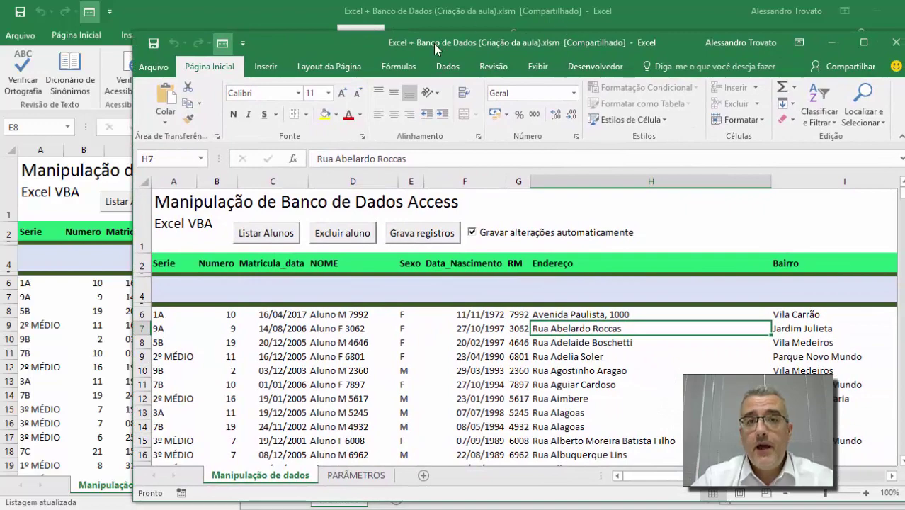
double_click(672, 40)
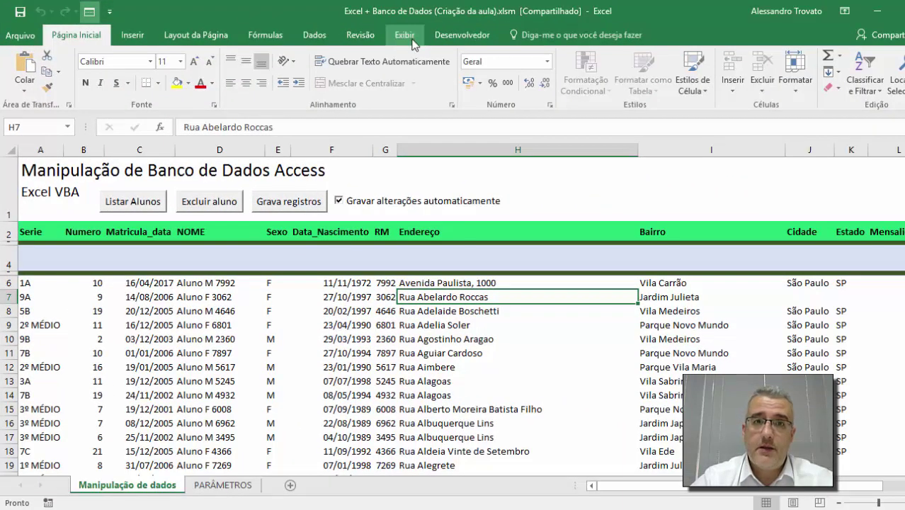
left_click(408, 39)
left_click(359, 35)
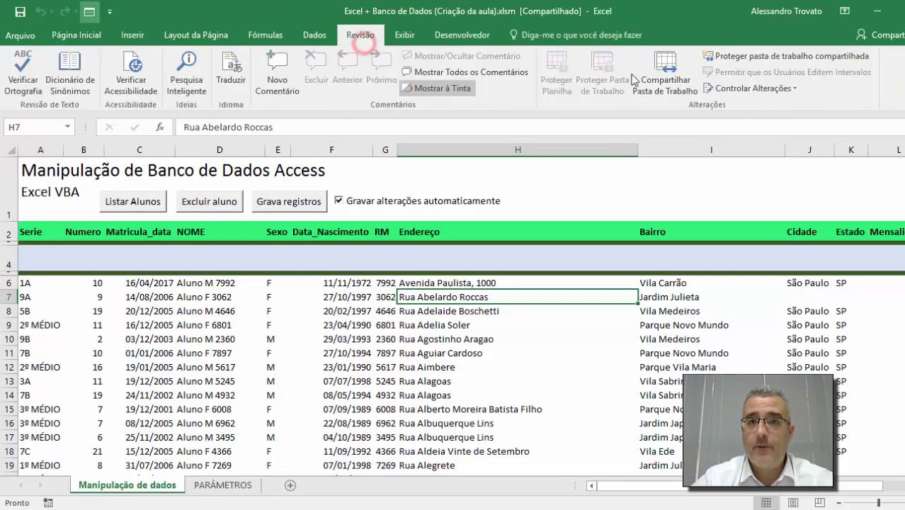
Check the sharing settings, close them unchanged, and restore the workbook window
left_click(651, 66)
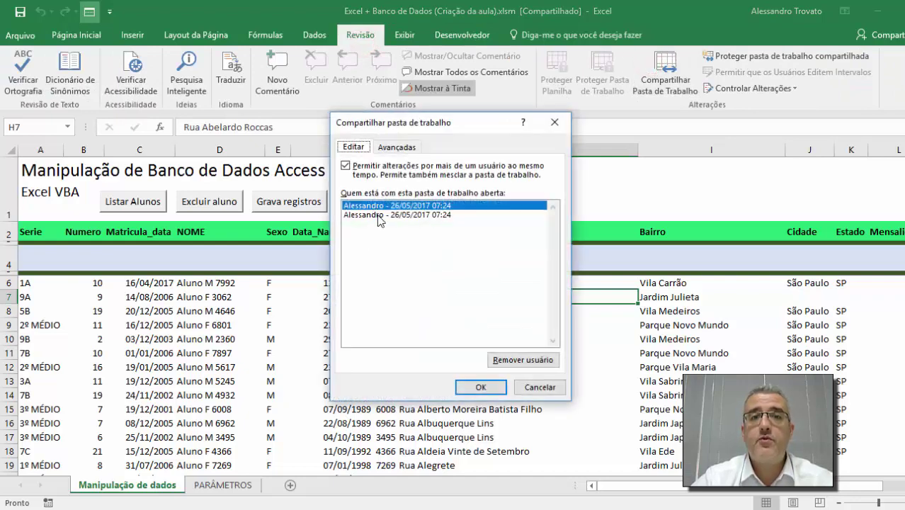
left_click(539, 387)
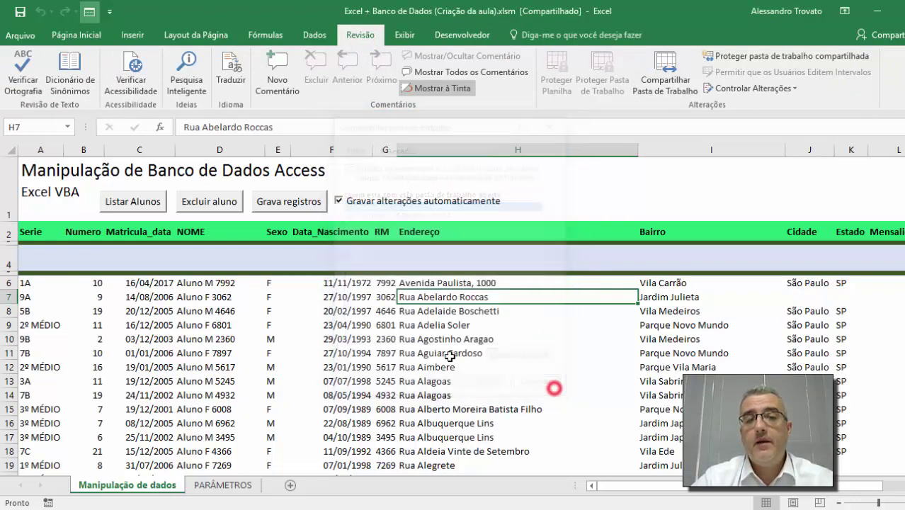
left_click_drag(505, 22, 494, 71)
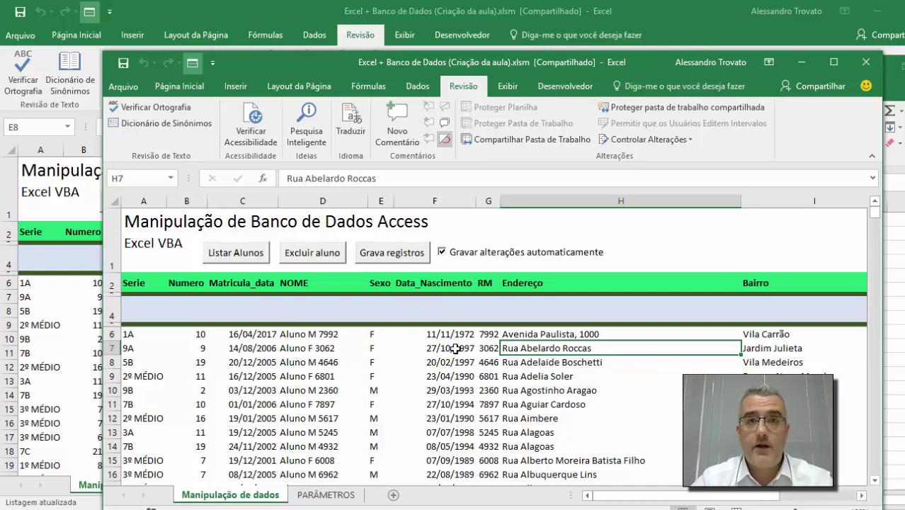
Snap one workbook copy to the left half and the other to the right half
left_click(517, 21)
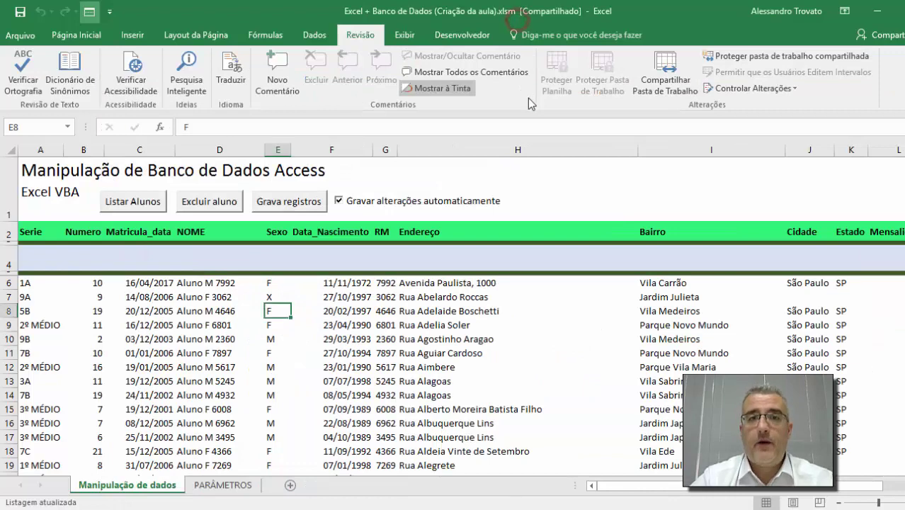
key("alt+Tab")
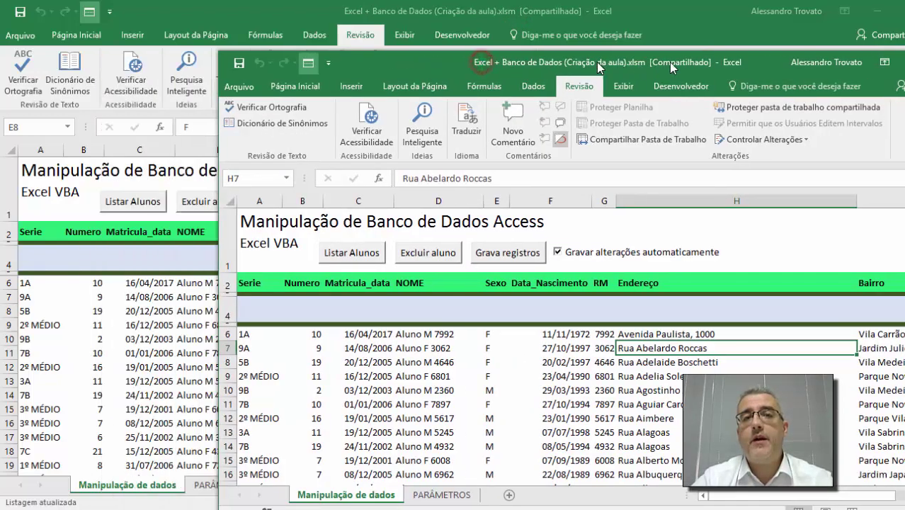
left_click_drag(541, 66, 737, 66)
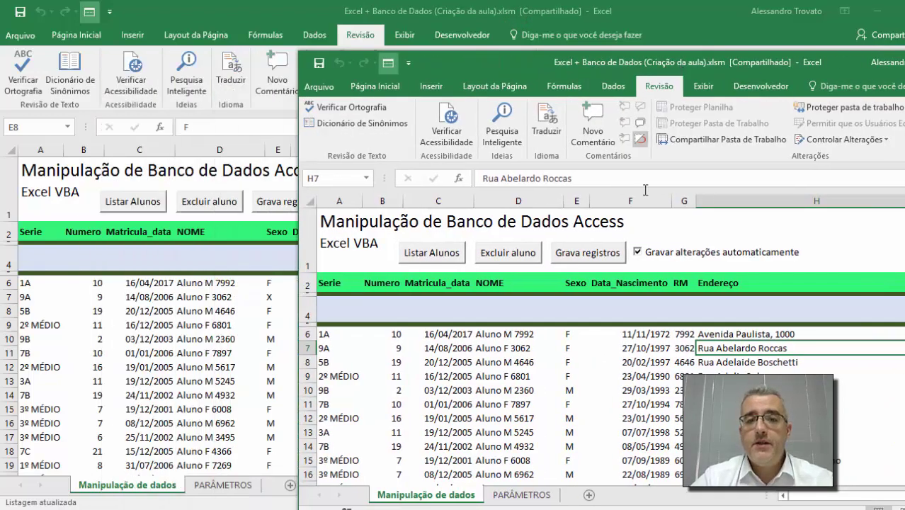
left_click_drag(398, 10, 211, 11)
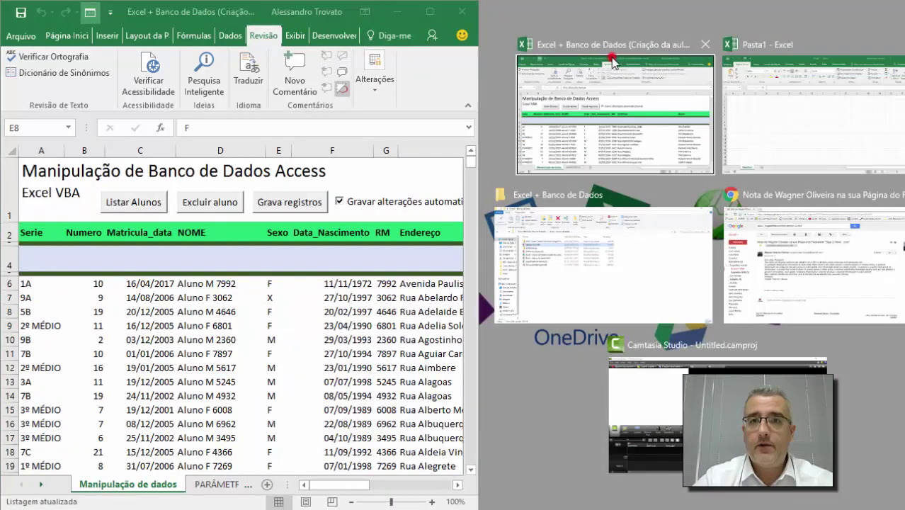
left_click(567, 113)
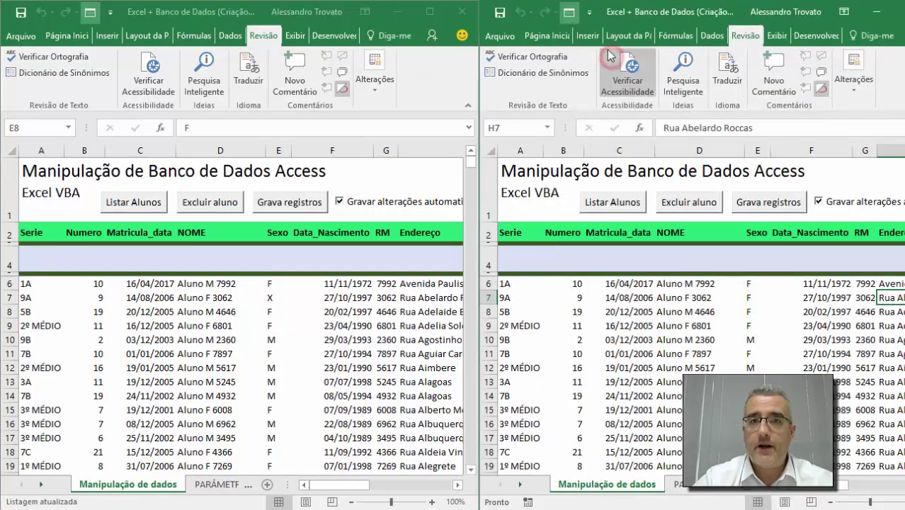
Refresh Listar Alunos on the left, then set E6 to X on the right and refresh there
left_click(88, 283)
left_click(135, 211)
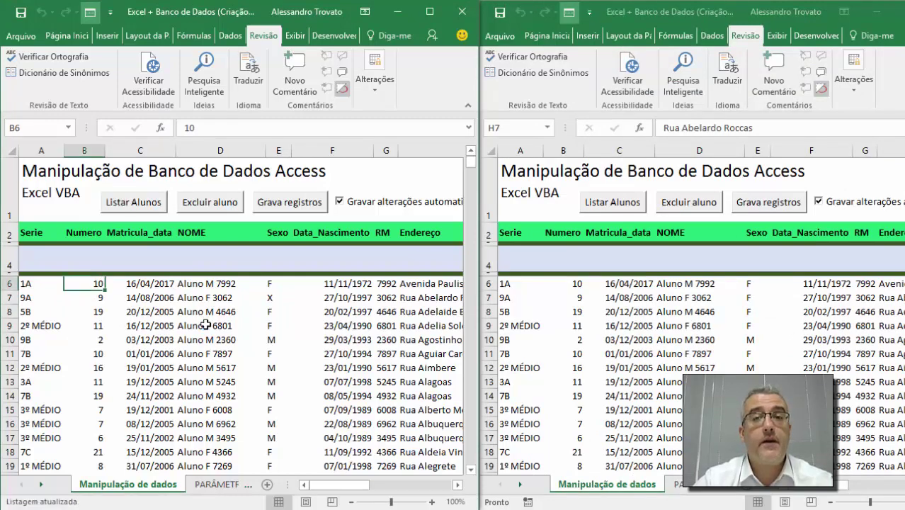
left_click(756, 285)
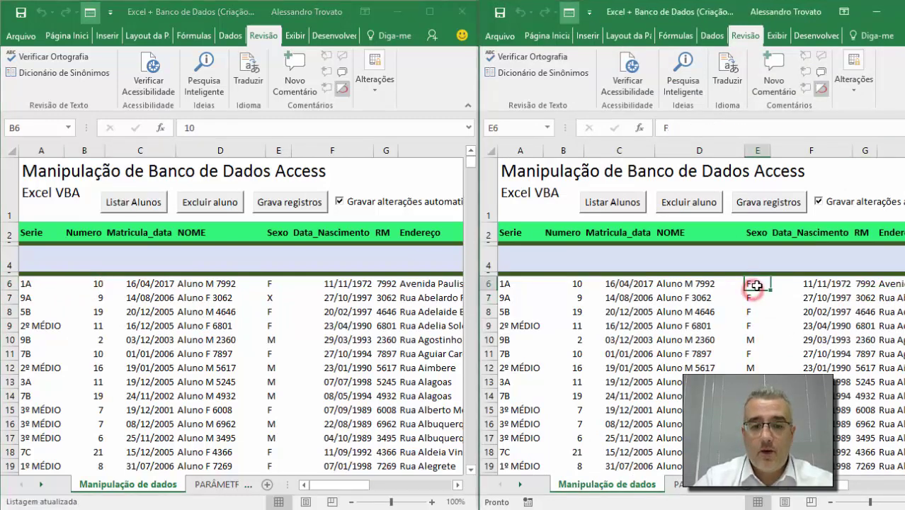
type("X")
key("Return")
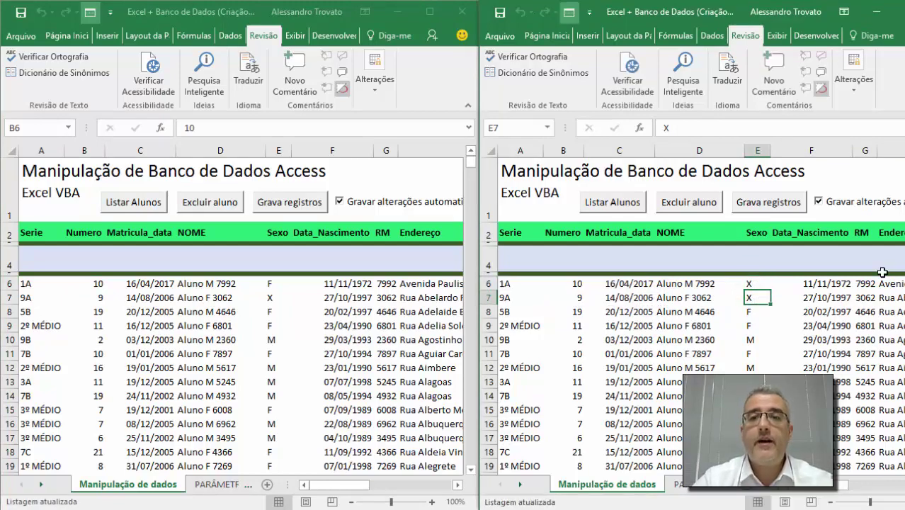
left_click(602, 201)
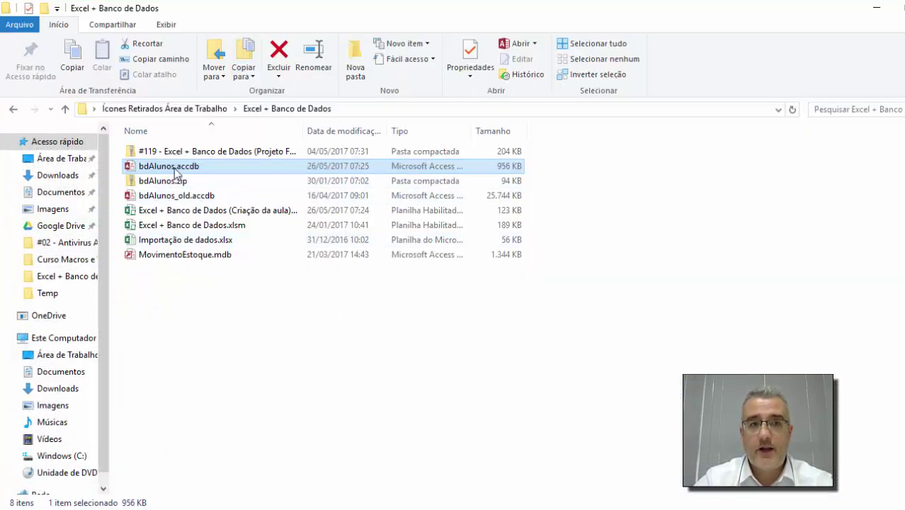
Open tbAcesso in bdAlunos.accdb, autofit DataeHora, and close Access without saving layout
left_click(174, 168)
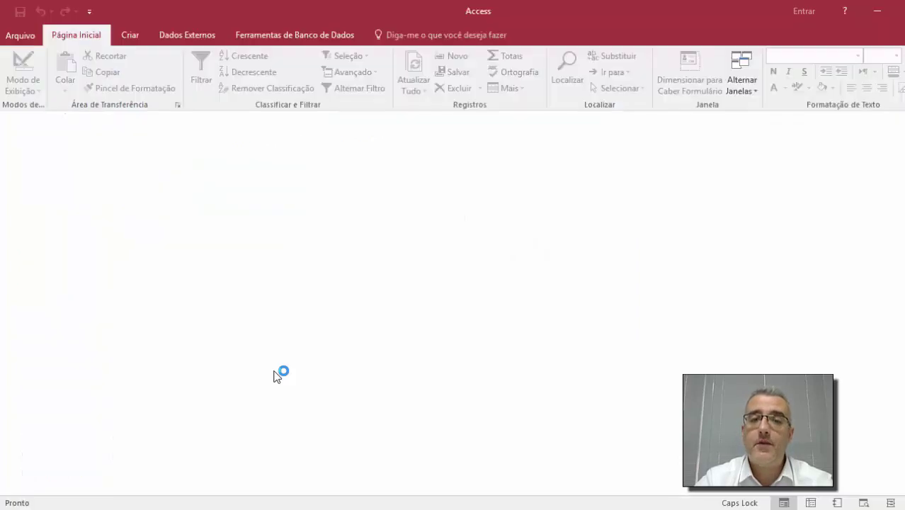
double_click(42, 160)
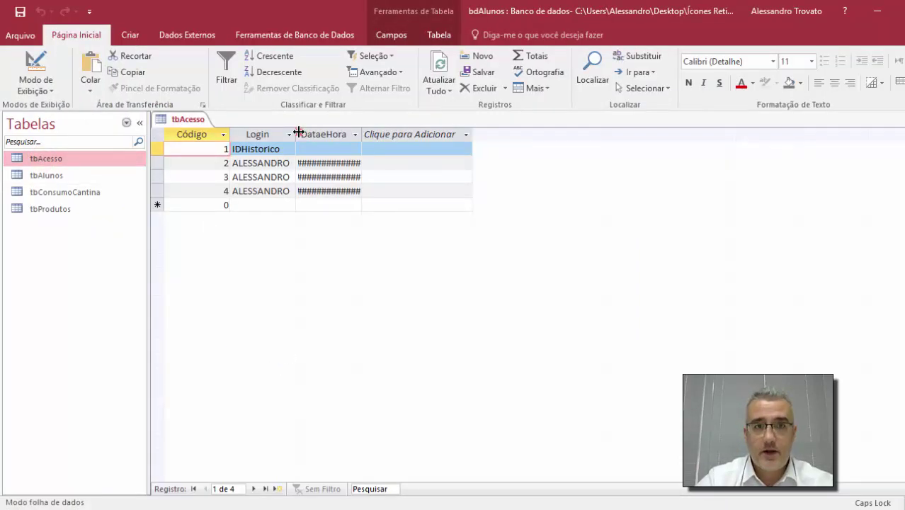
double_click(362, 134)
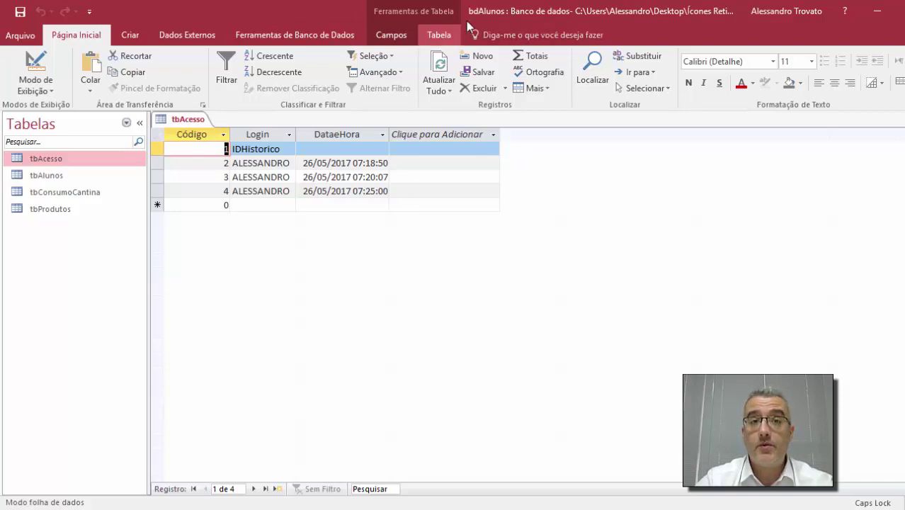
left_click(896, 12)
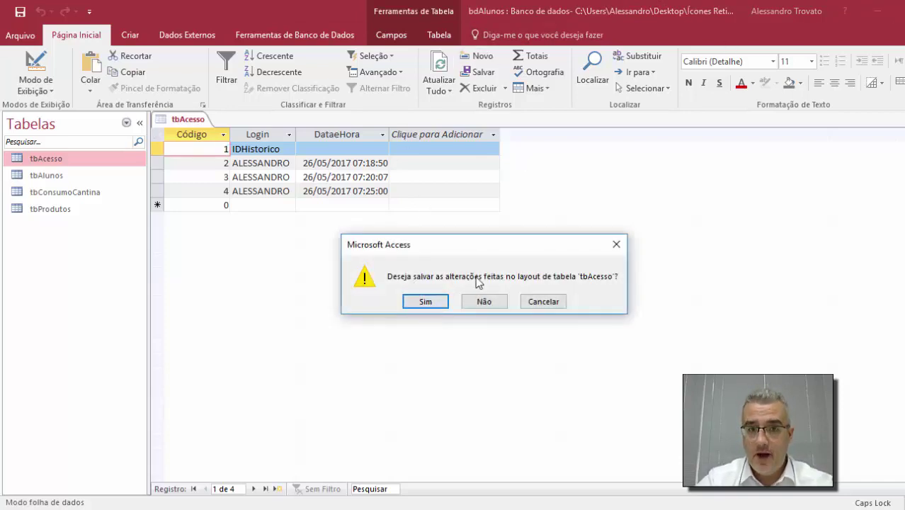
left_click(480, 301)
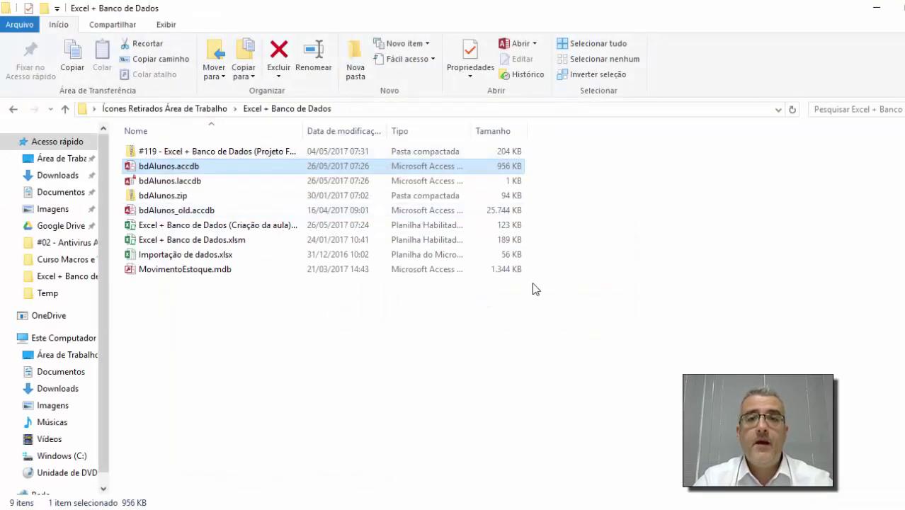
left_click(877, 7)
left_click(602, 311)
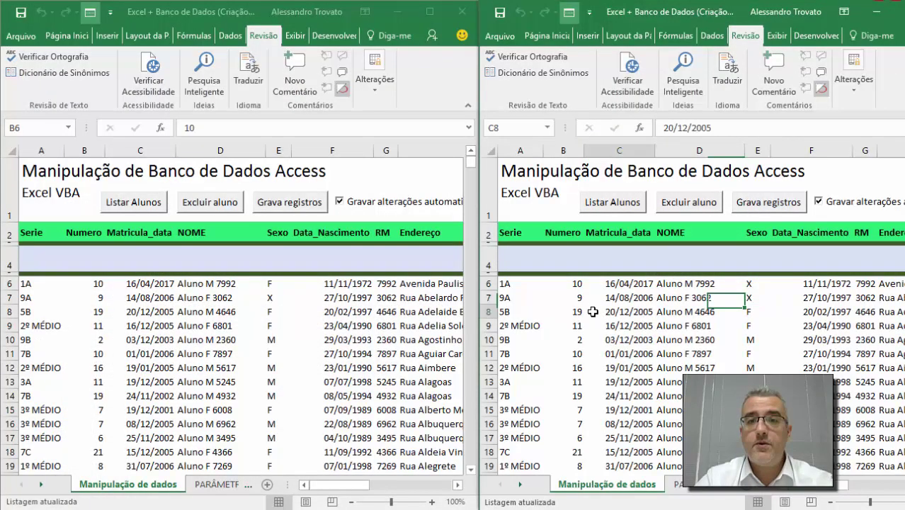
left_click(323, 302)
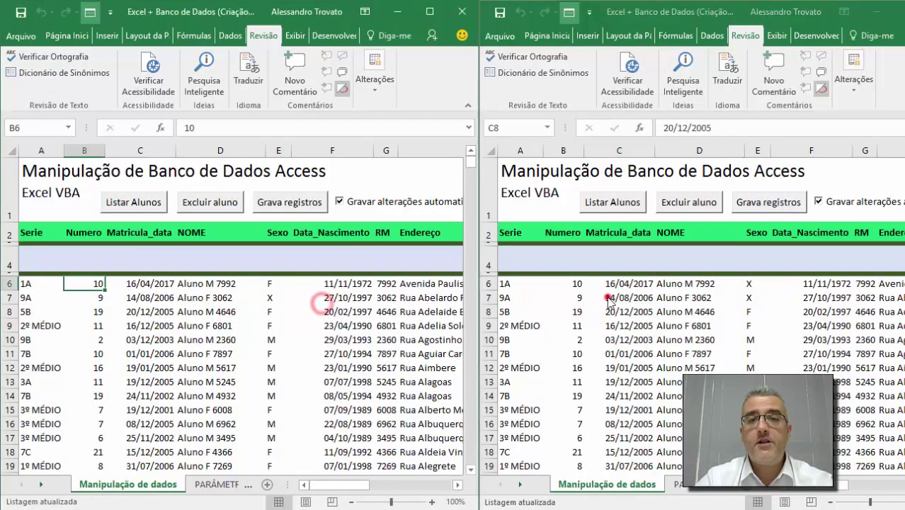
left_click(354, 284)
left_click(521, 294)
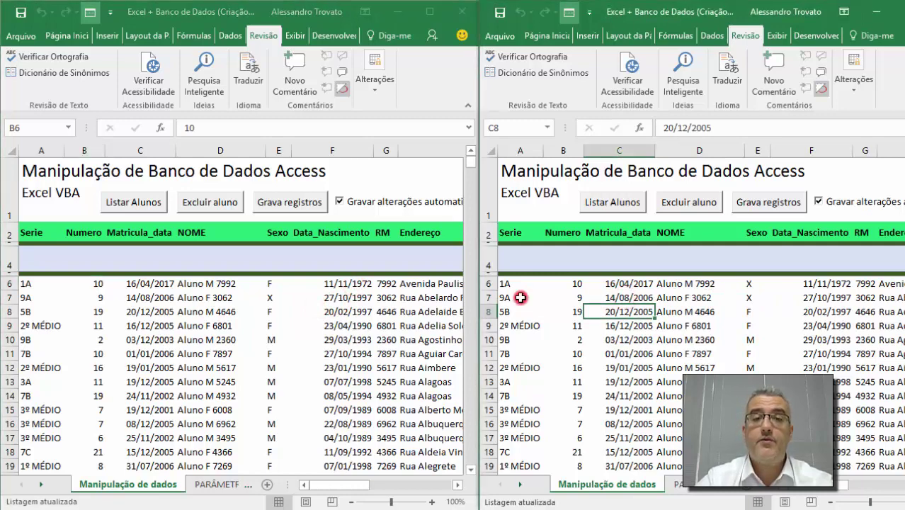
left_click(384, 293)
left_click(627, 310)
left_click(337, 324)
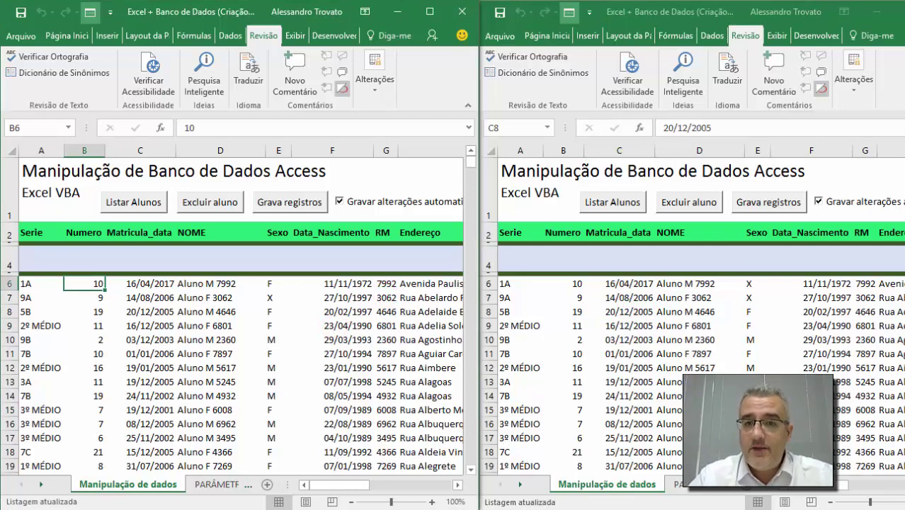
left_click(748, 304)
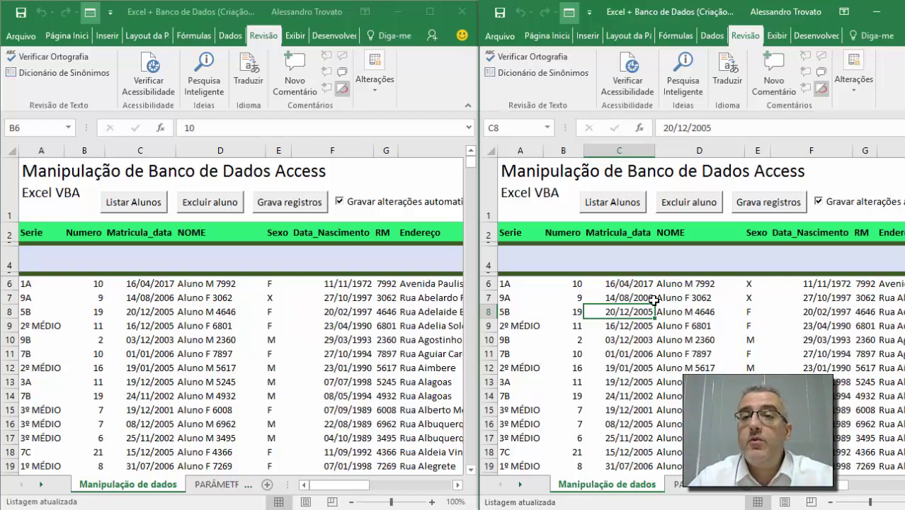
Close the second copy and blank Pasta1 unsaved, then close the shared workbook choosing Salvar
left_click(462, 11)
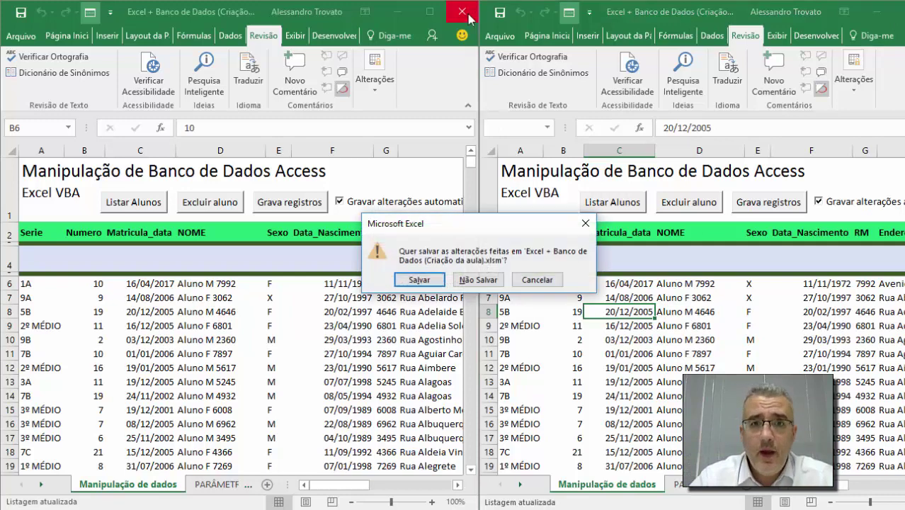
left_click(439, 284)
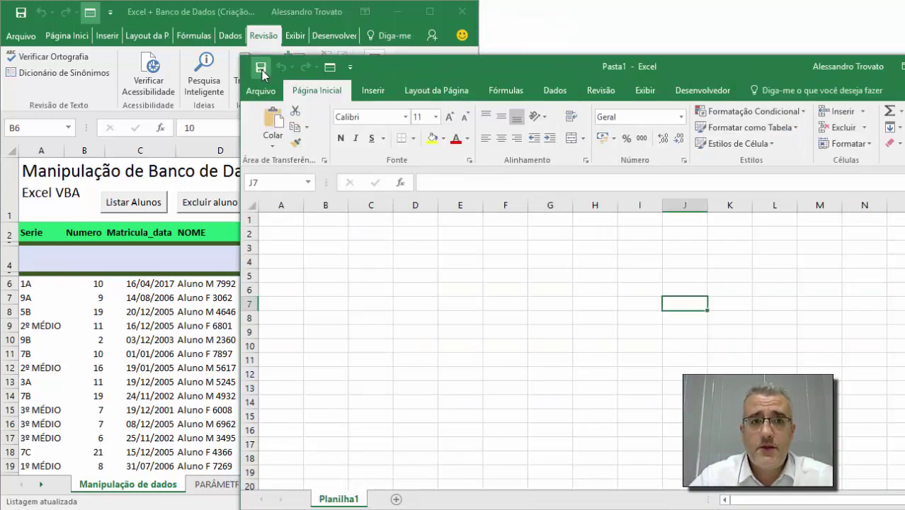
left_click(260, 67)
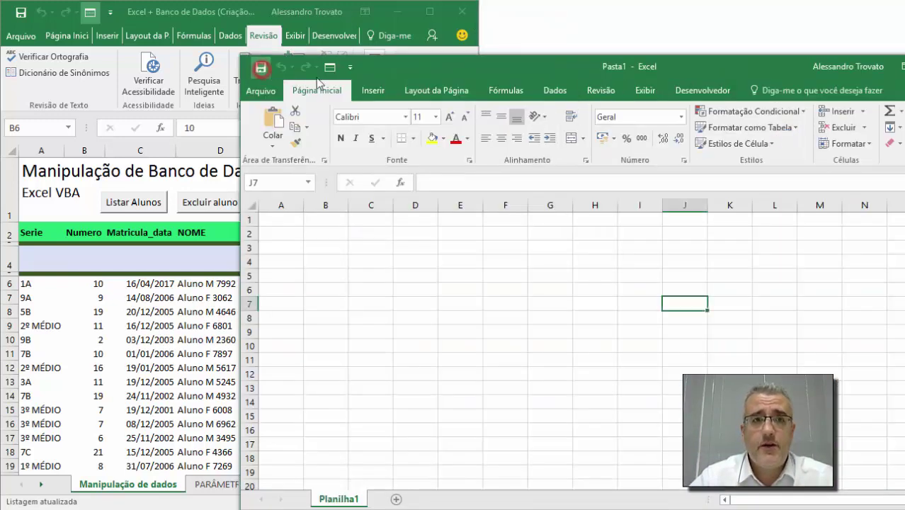
key("Escape")
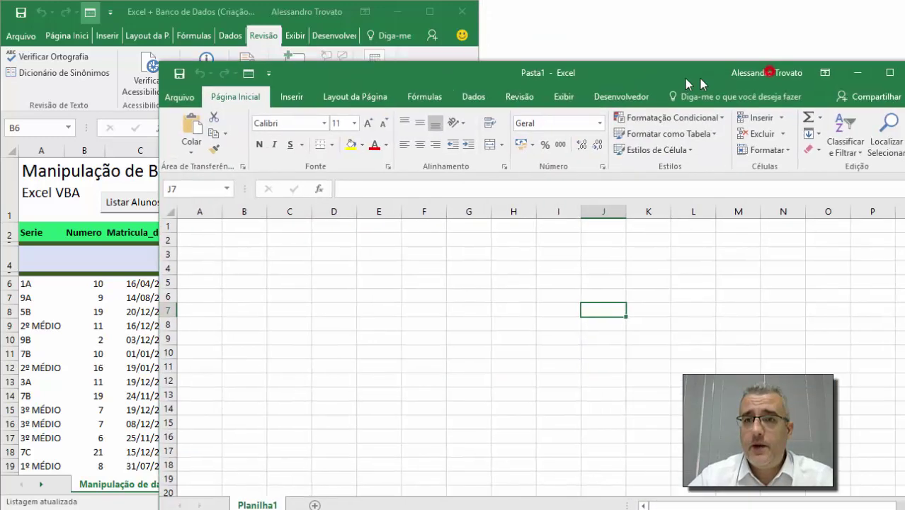
left_click(894, 69)
left_click(462, 10)
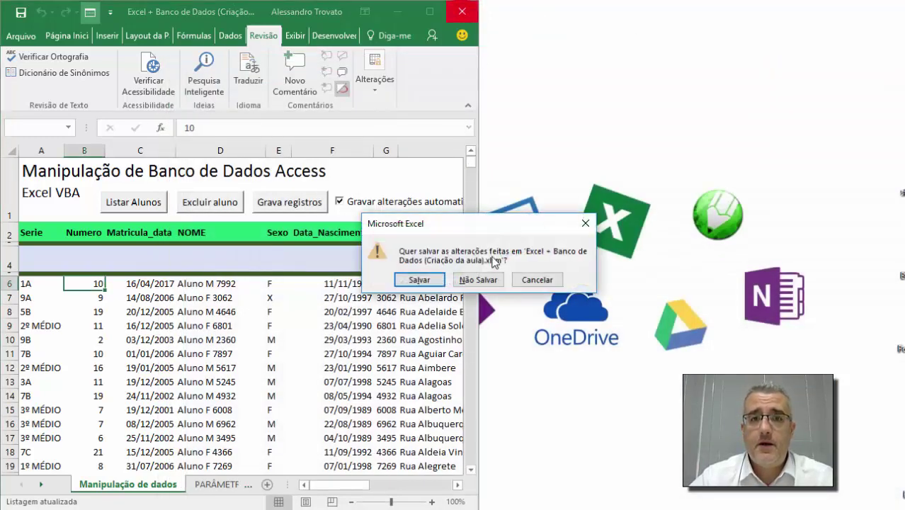
left_click(431, 279)
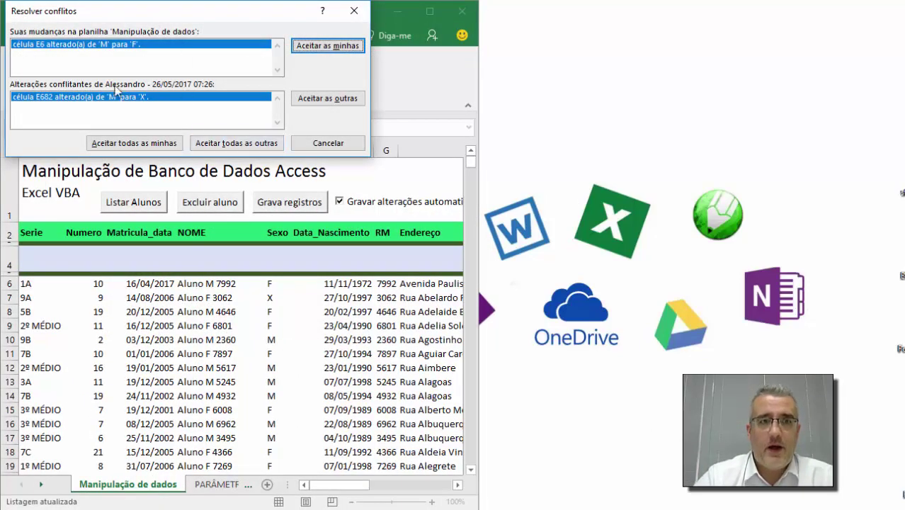
Move the Resolver conflitos dialog aside and accept your own change so E6 stays F
left_click_drag(131, 11, 582, 49)
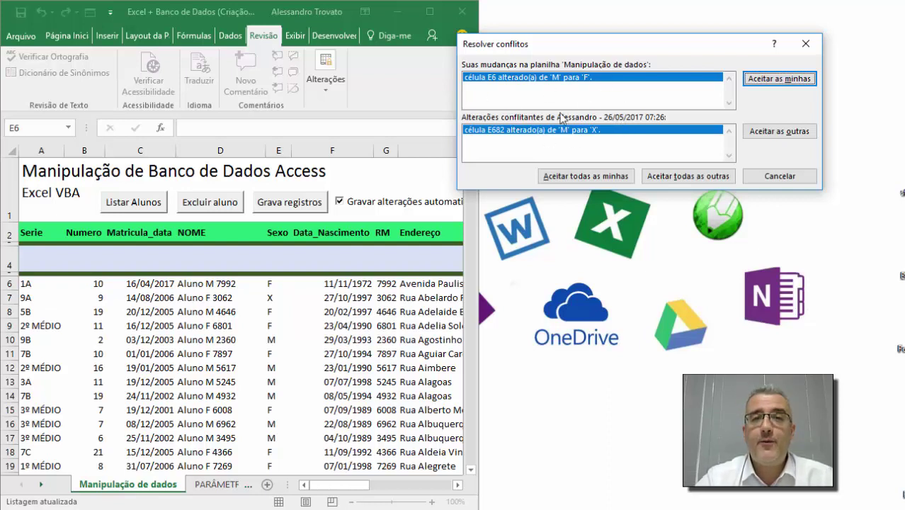
left_click(602, 44)
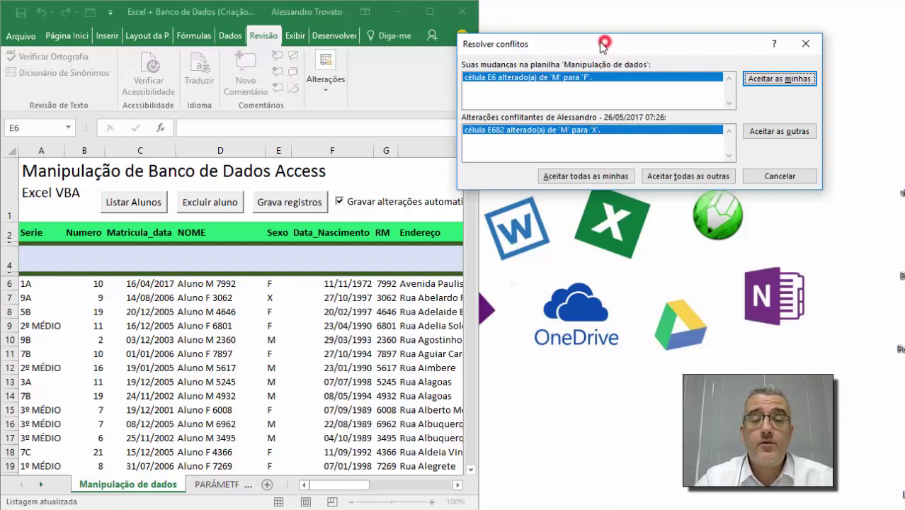
left_click_drag(601, 46, 547, 46)
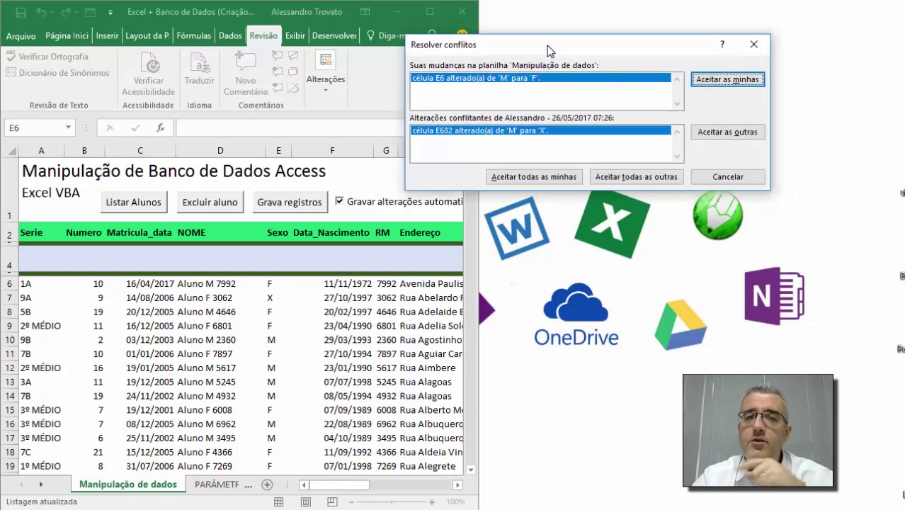
left_click(718, 80)
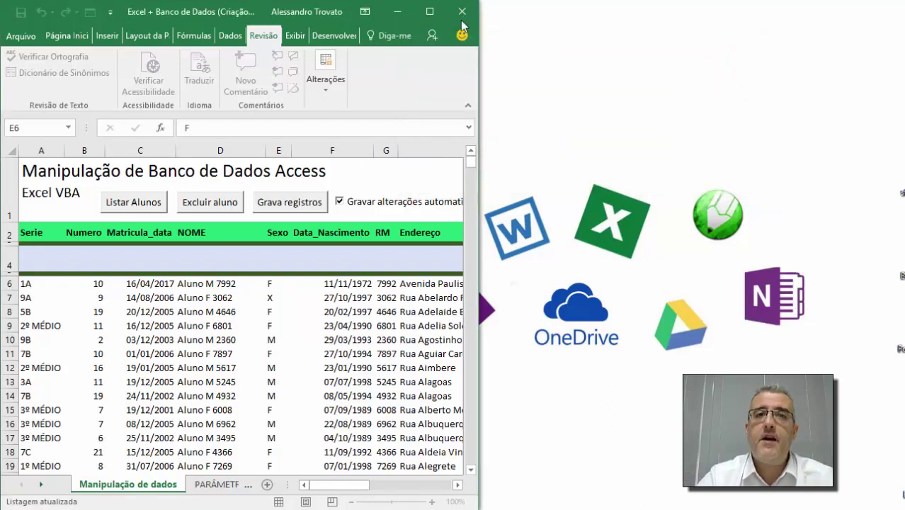